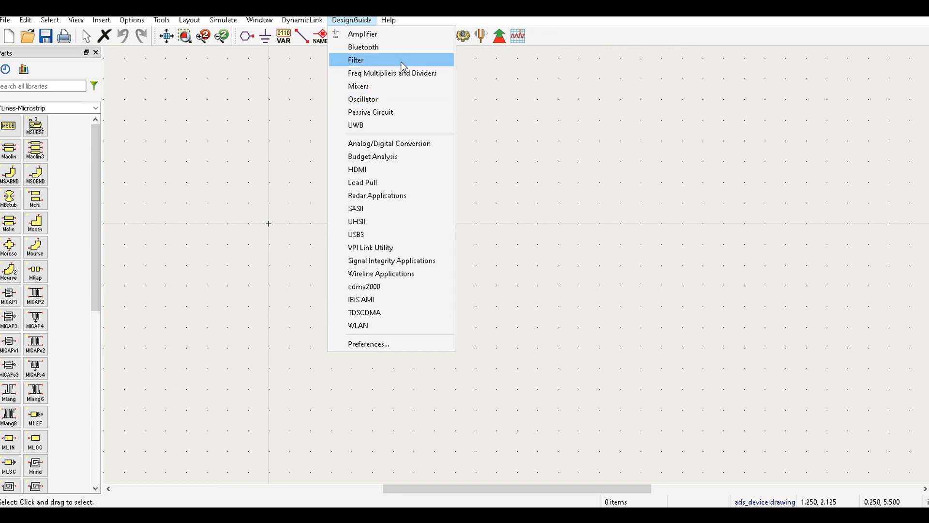
Open the Filter DesignGuide's control window and move it clear of the schematic's origin.
left_click(354, 61)
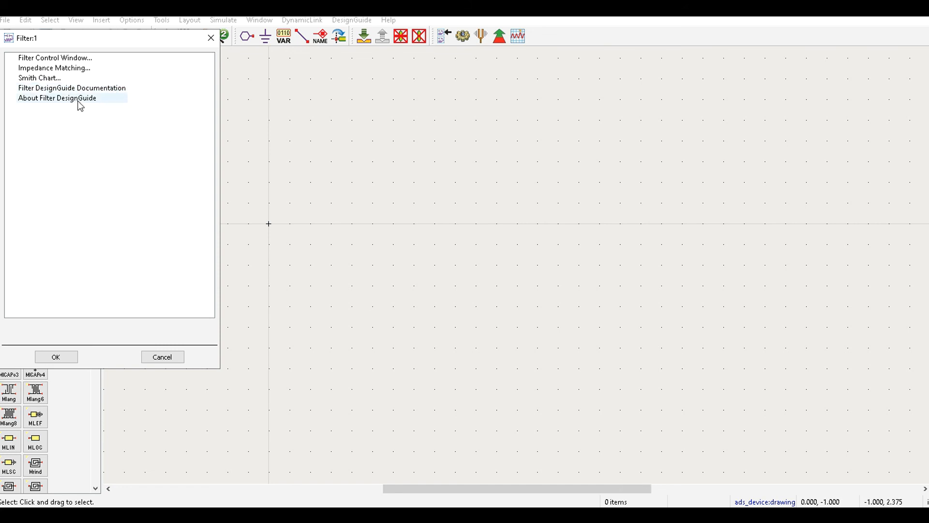
double_click(75, 63)
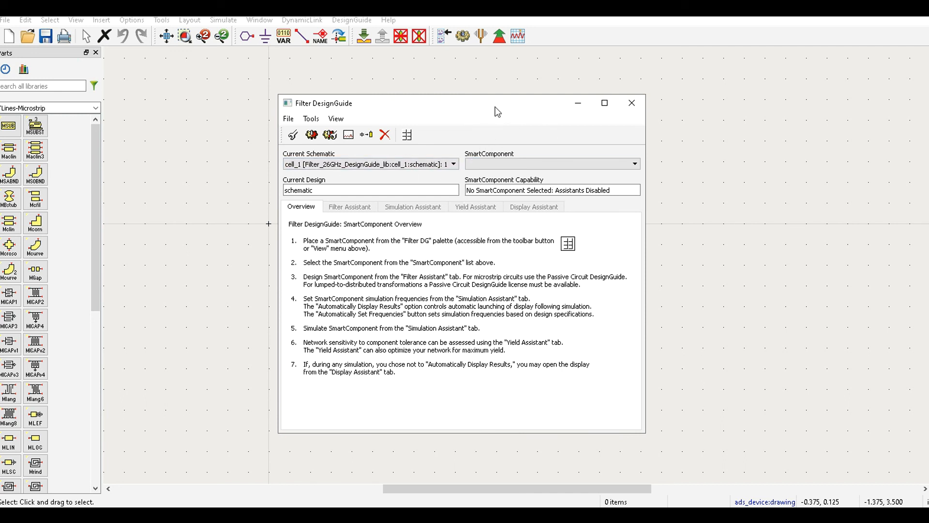
left_click_drag(488, 110, 768, 81)
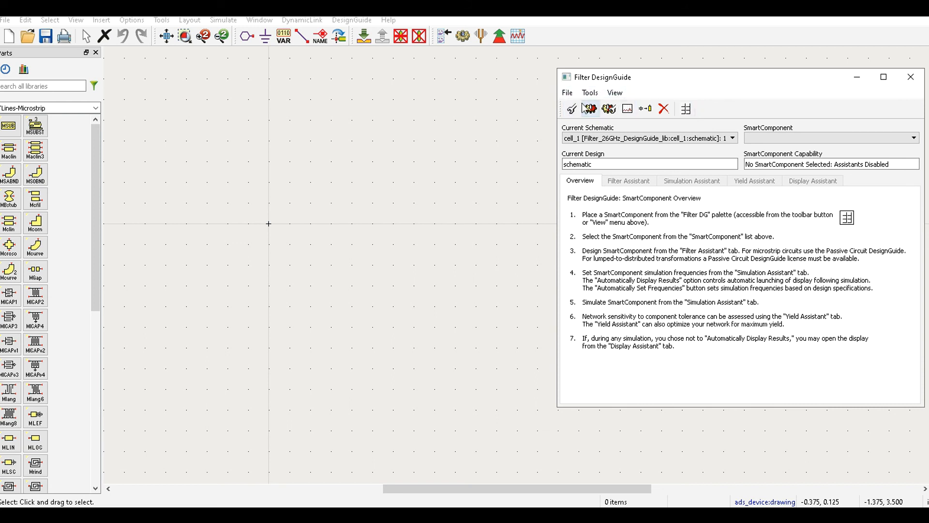
Show the complete Filter DesignGuide component palette in the schematic.
left_click(573, 94)
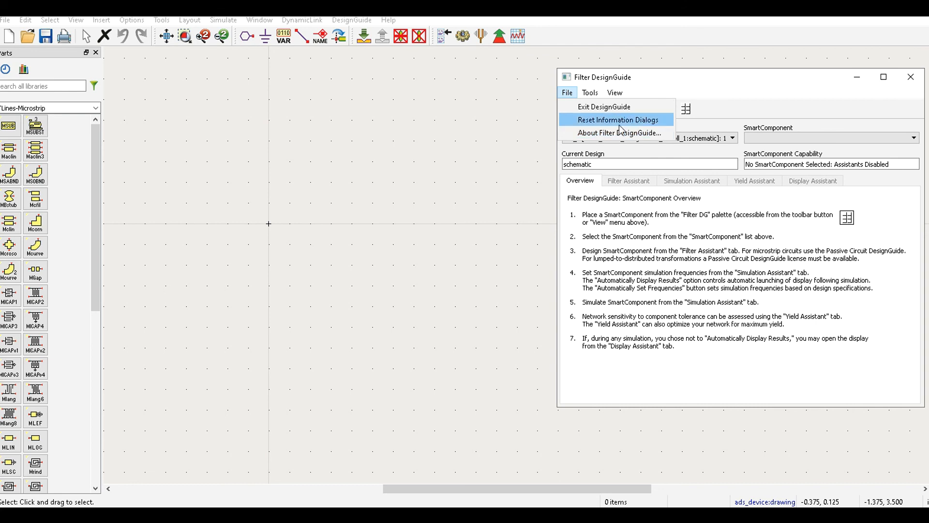
mouse_move(589, 95)
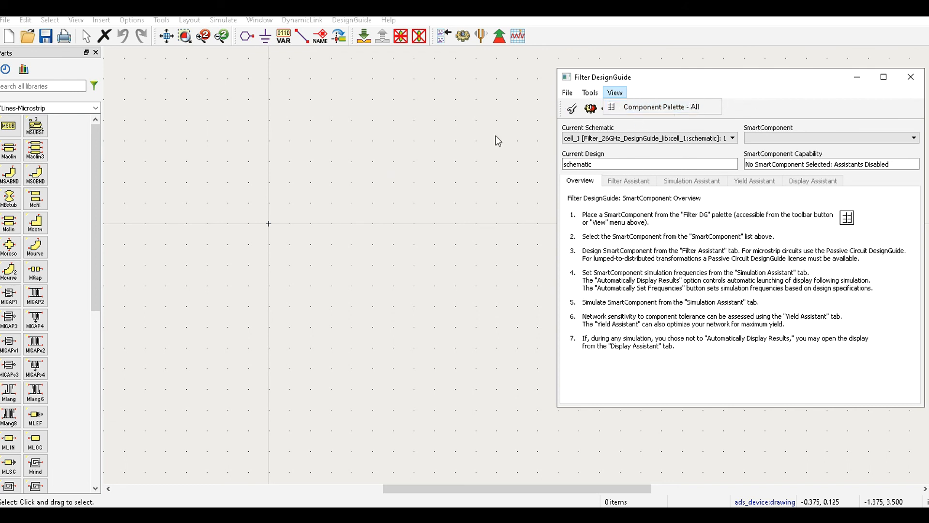
left_click(613, 92)
left_click(613, 92)
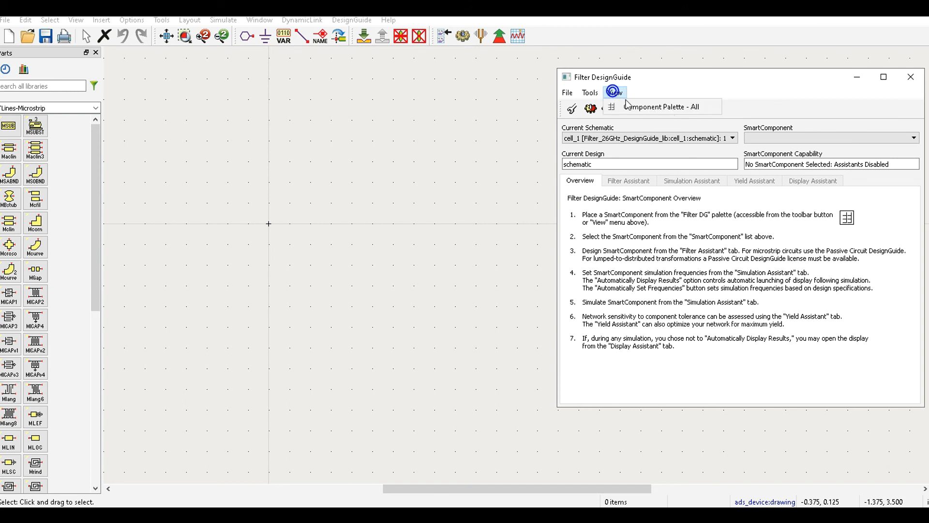
left_click(659, 108)
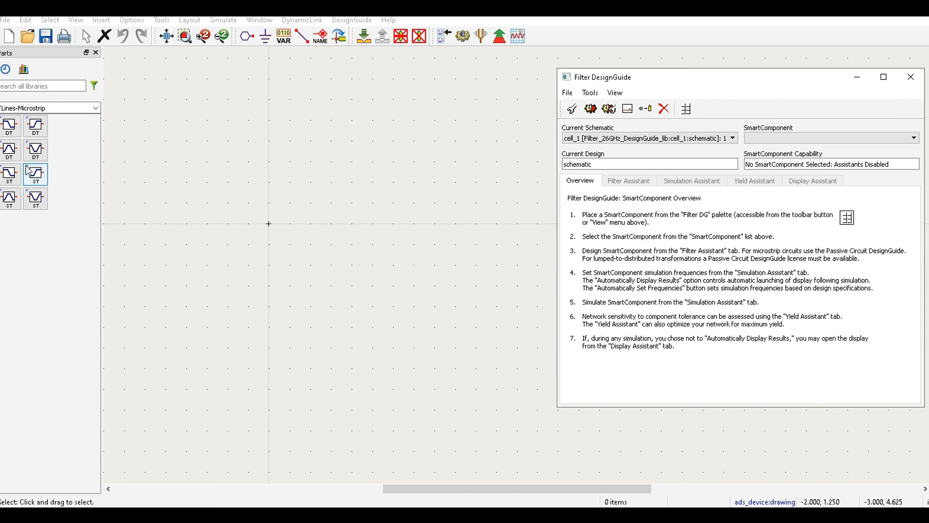
Place one LC lowpass DT SmartComponent just beside the schematic's origin and end placement.
left_click(14, 127)
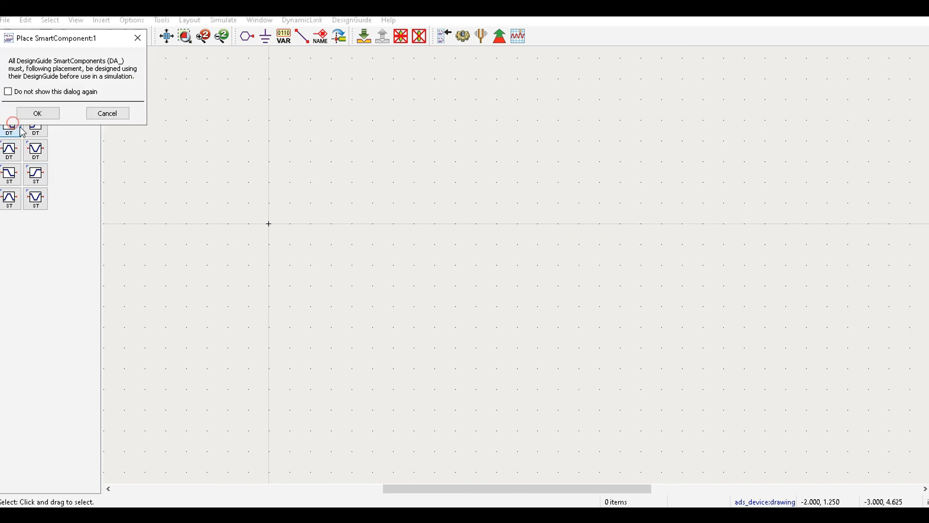
left_click(51, 116)
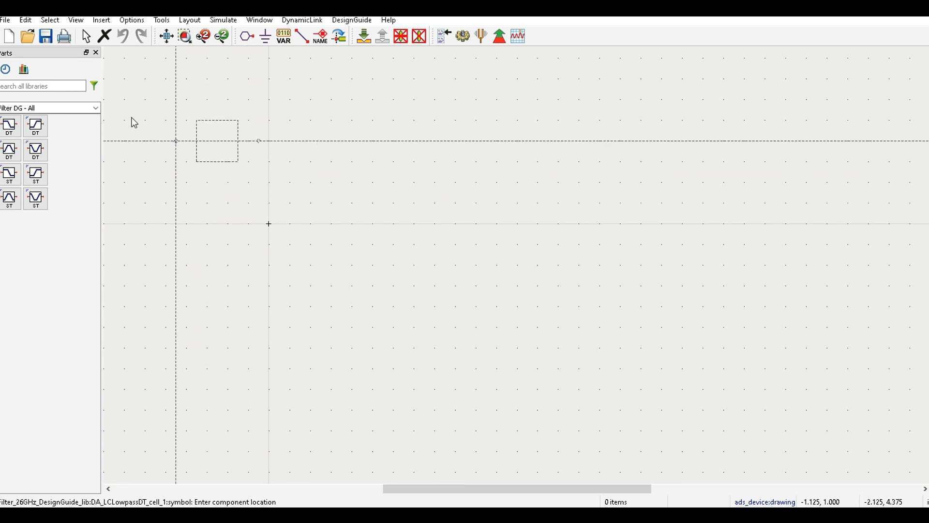
left_click(102, 19)
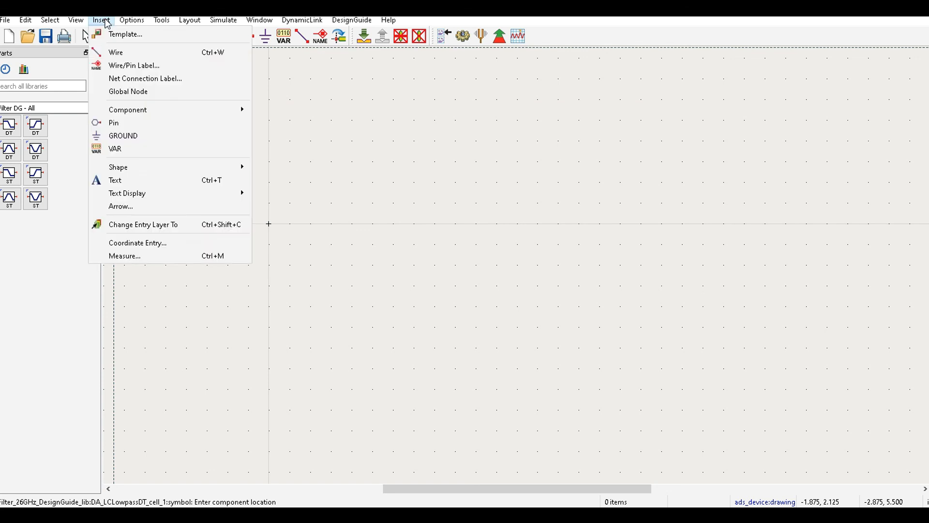
mouse_move(133, 106)
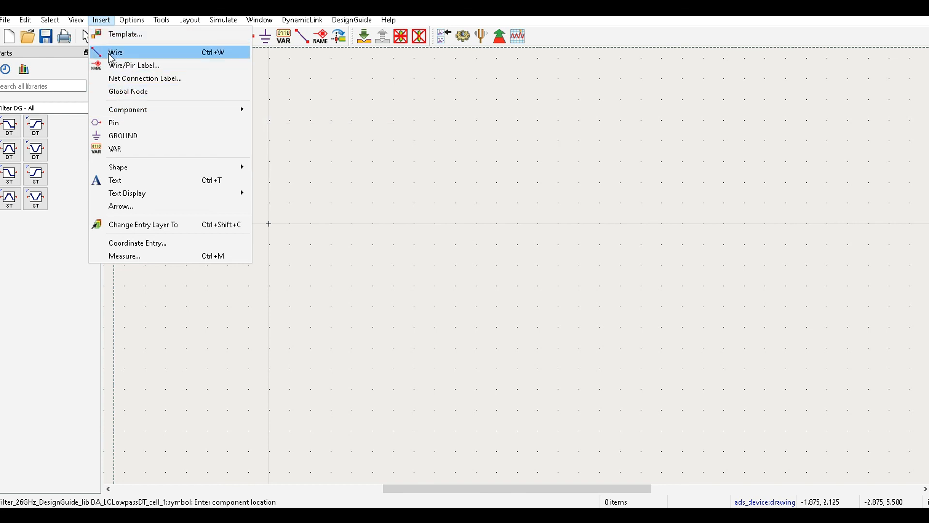
mouse_move(212, 112)
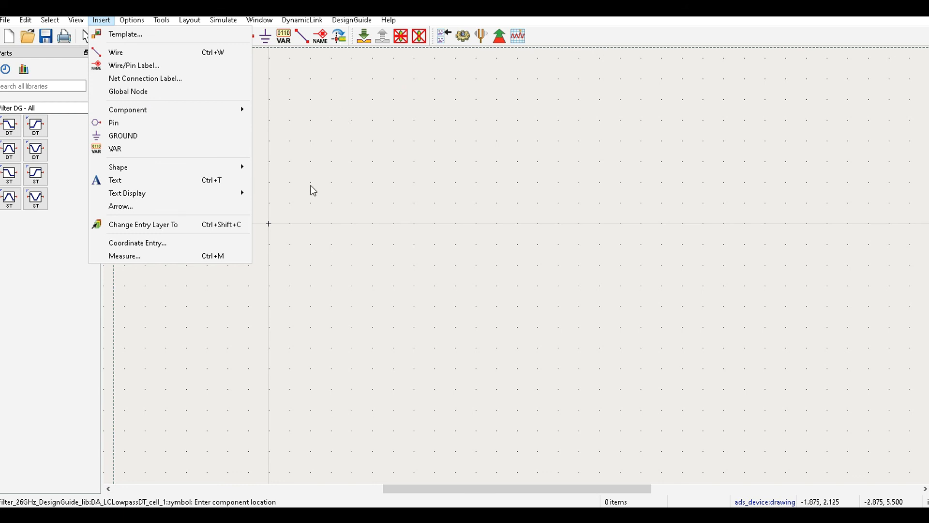
left_click(357, 169)
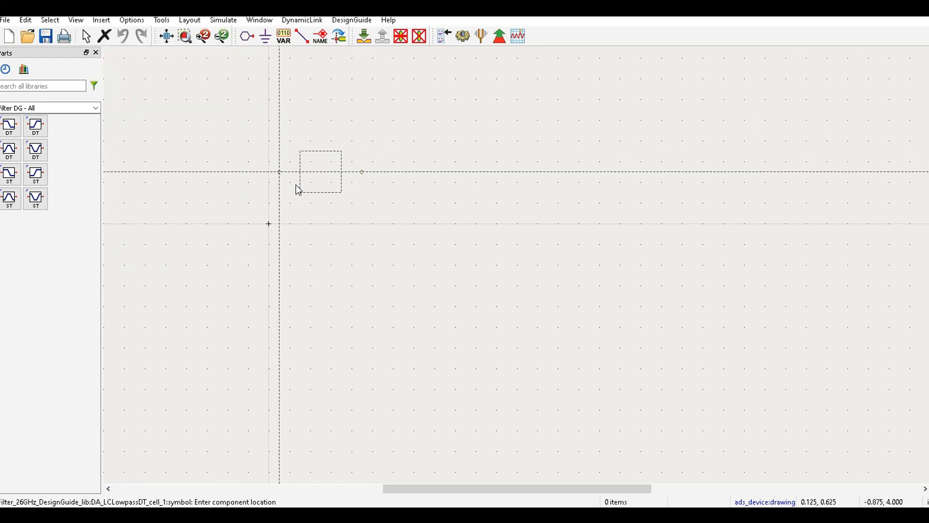
left_click(320, 205)
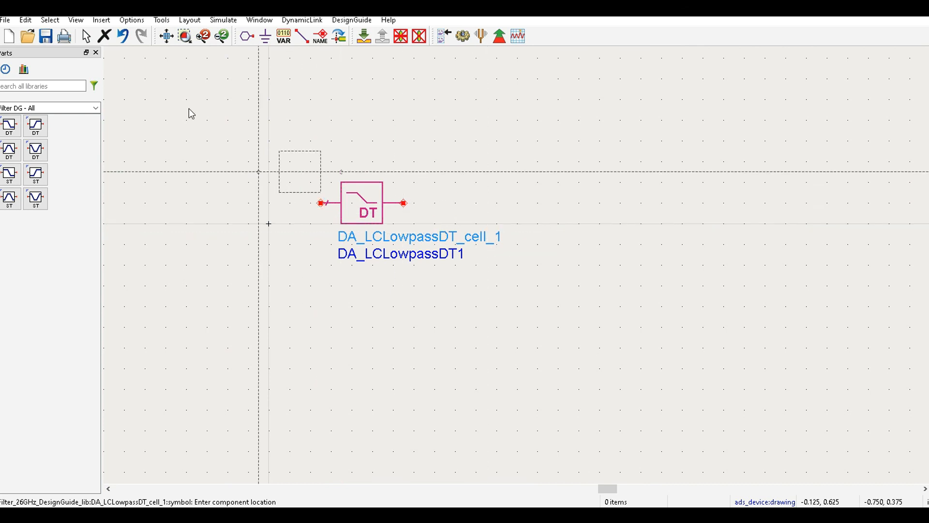
left_click(86, 38)
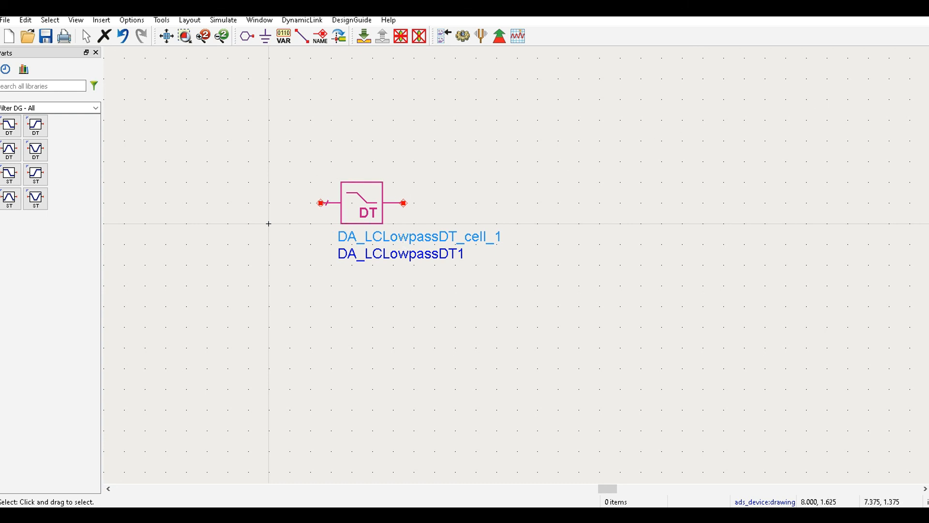
Shrink the schematic window and arrange it beside the filter specification image.
left_click(901, 13)
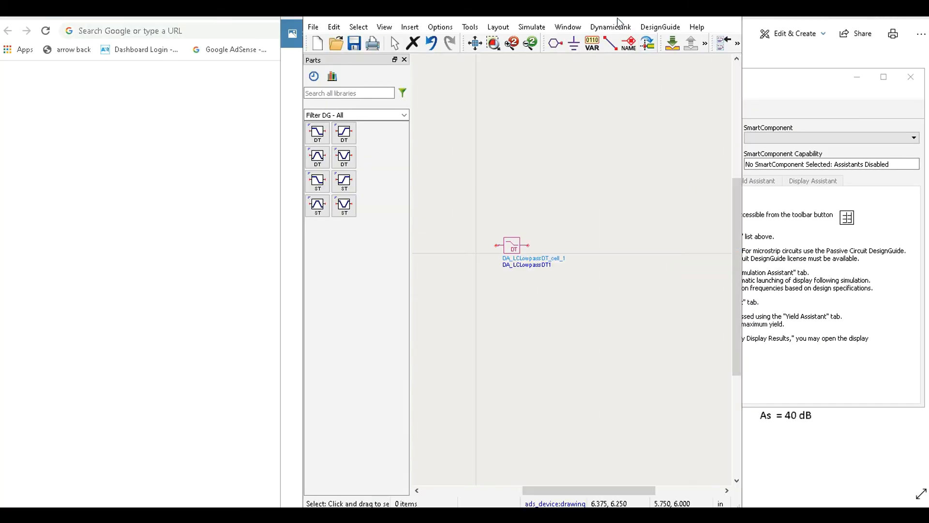
left_click_drag(617, 19, 289, 16)
left_click_drag(437, 91, 629, 91)
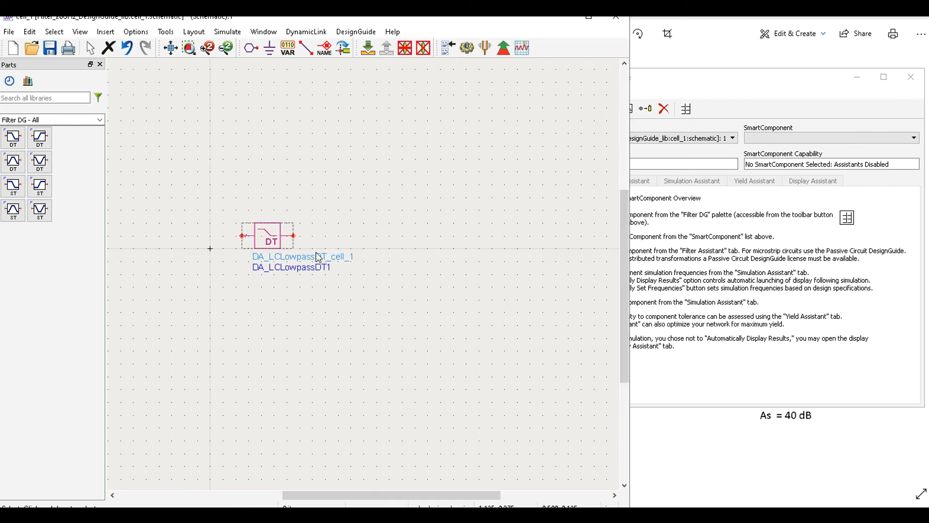
Set the lowpass component's passband corner frequency Fp to 27.75 GHz and its stopband edge frequency Fs to 32 GHz.
scroll(319, 253, "up", 2)
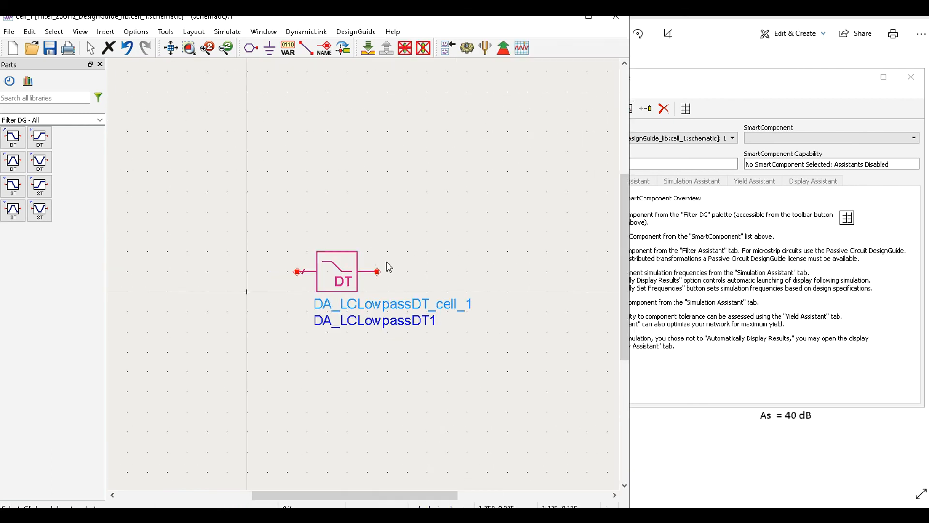
left_click(336, 279)
double_click(336, 278)
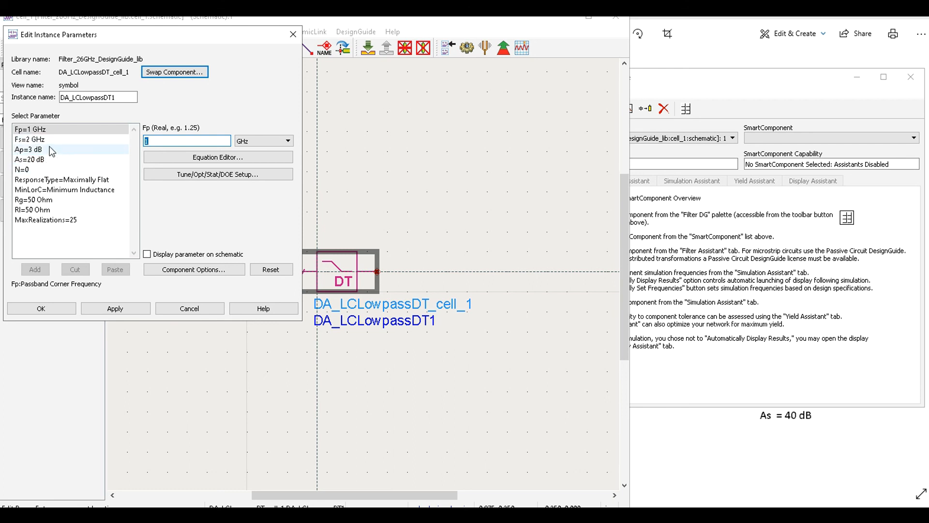
left_click(829, 441)
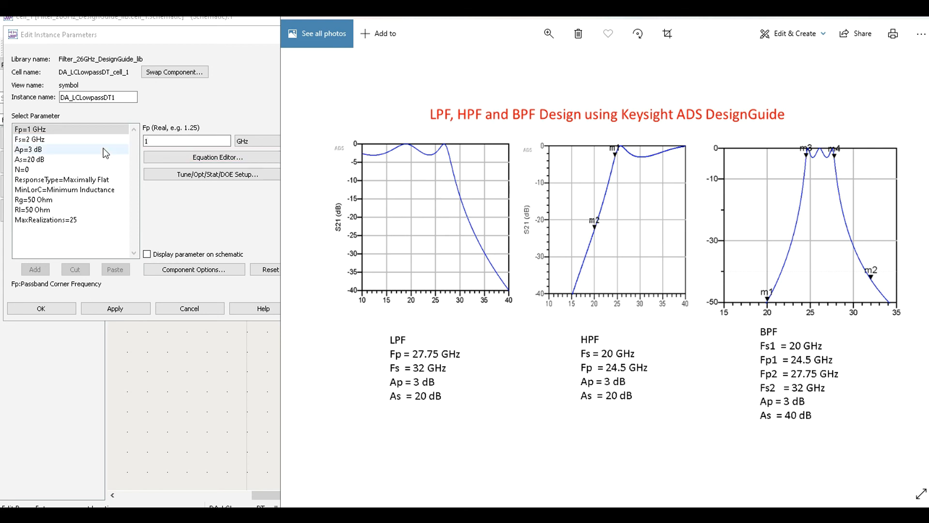
left_click(166, 146)
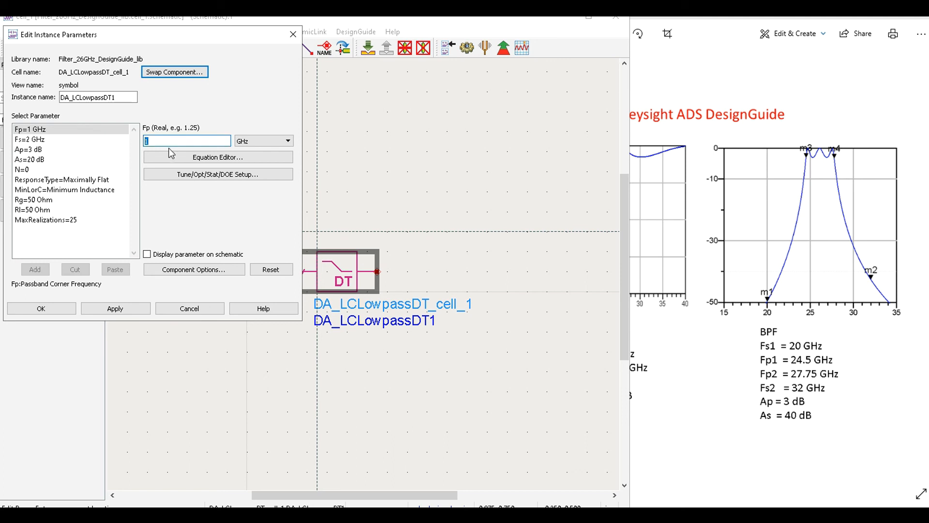
type("27.75")
left_click(94, 140)
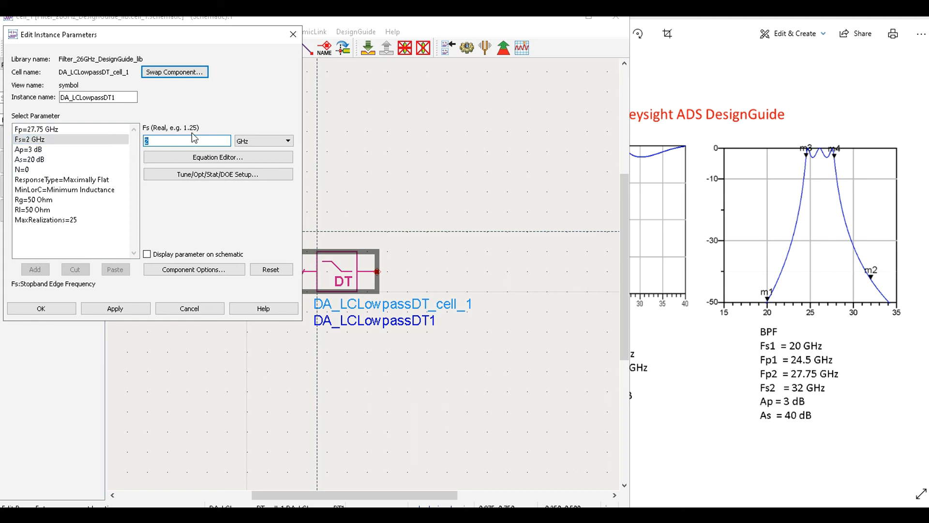
type("32")
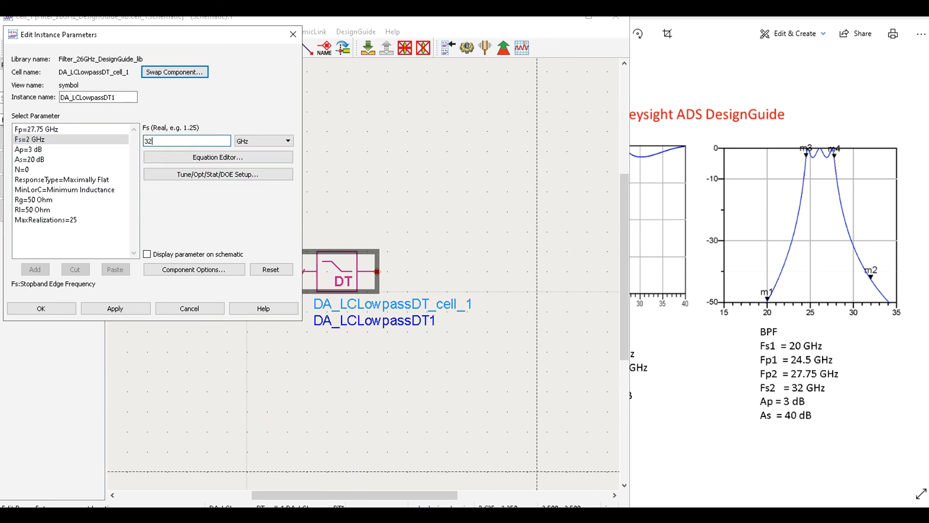
Check the lowpass component's parameters against the LPF specification image, then apply them and close the parameter editor.
left_click(694, 482)
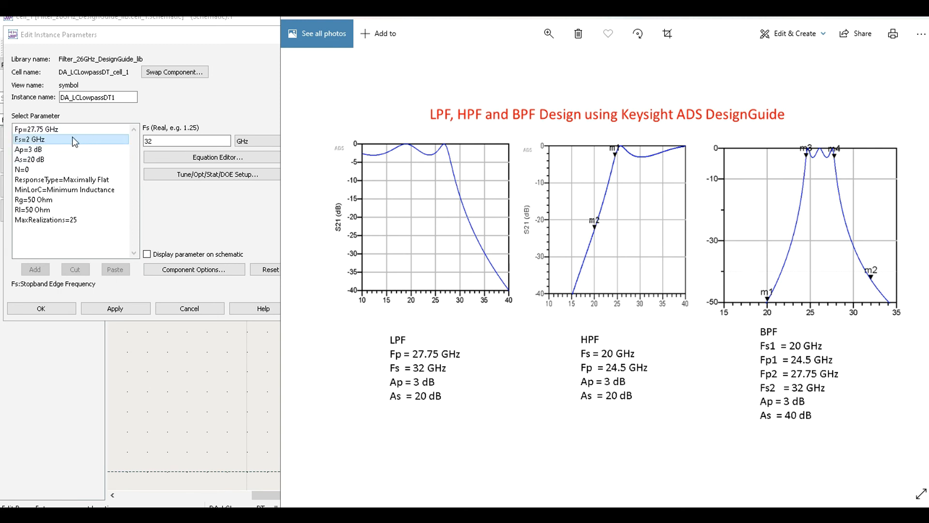
left_click(59, 149)
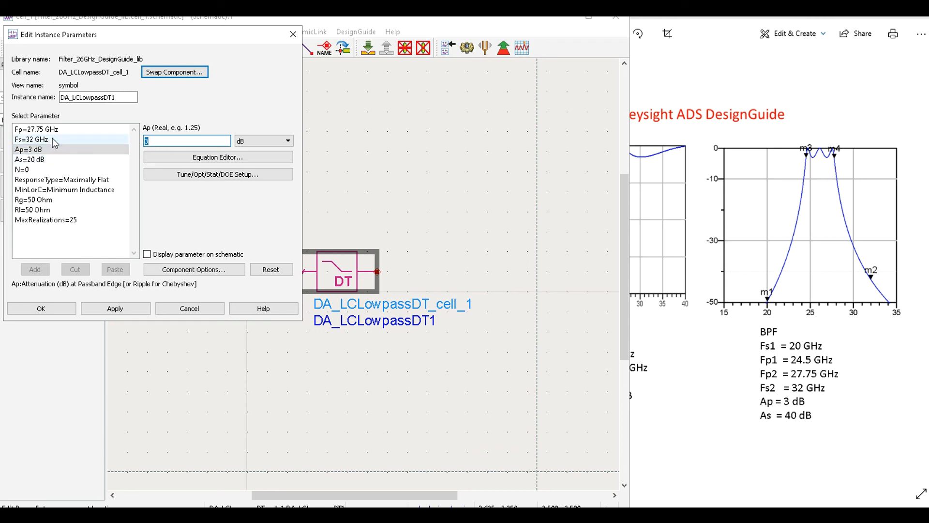
left_click(669, 333)
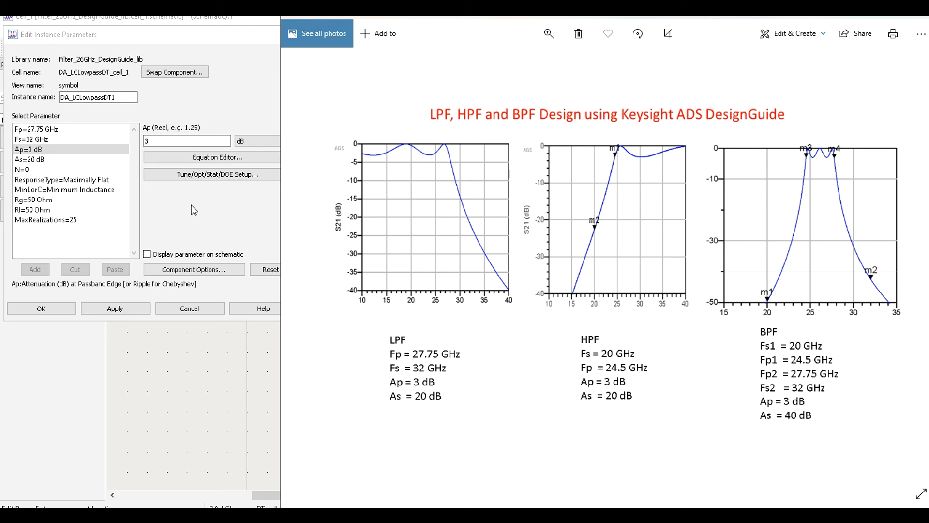
left_click(116, 310)
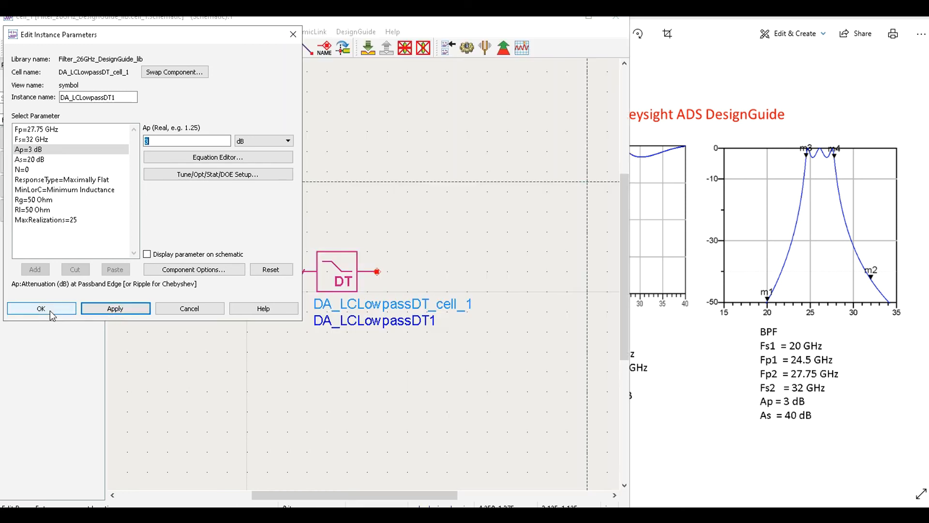
left_click(50, 312)
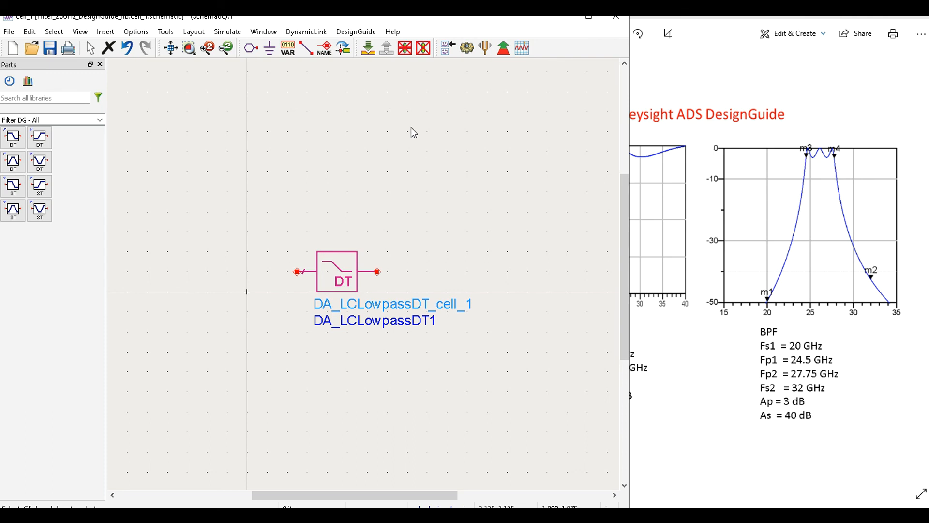
Choose DA_LCLowpassDT1 as the SmartComponent in the Filter DesignGuide and show its Filter Assistant settings.
mouse_move(514, 514)
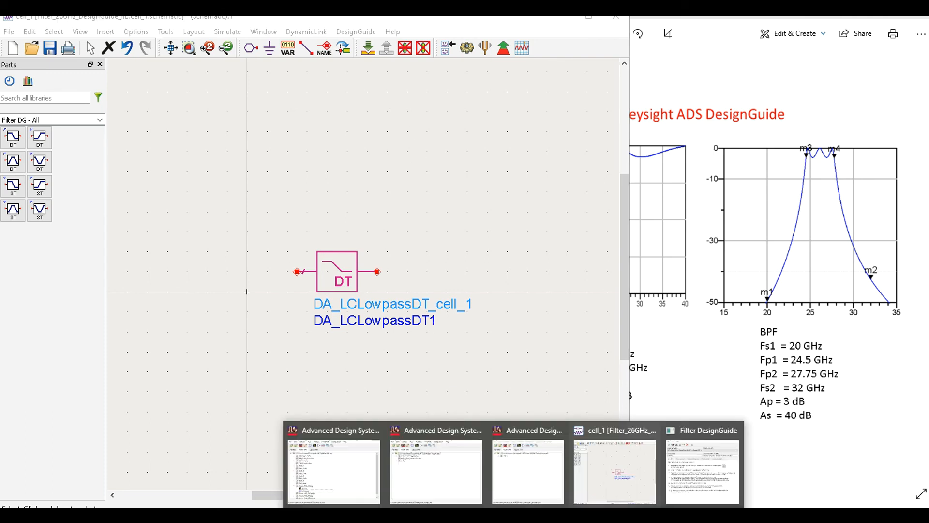
left_click(691, 451)
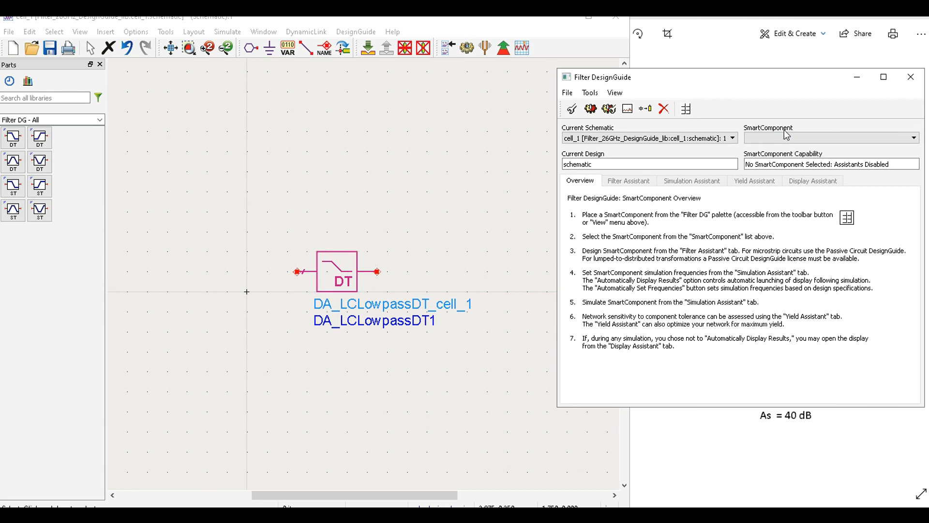
left_click(871, 139)
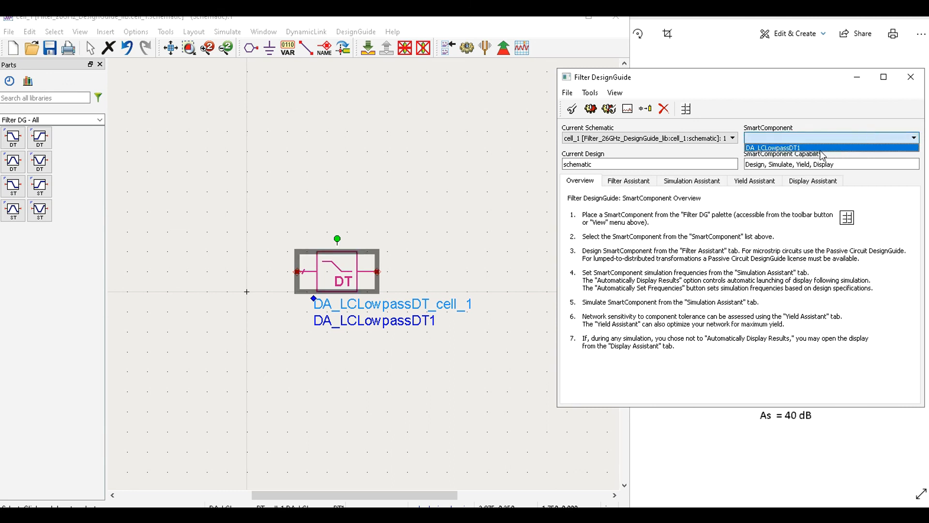
left_click(797, 148)
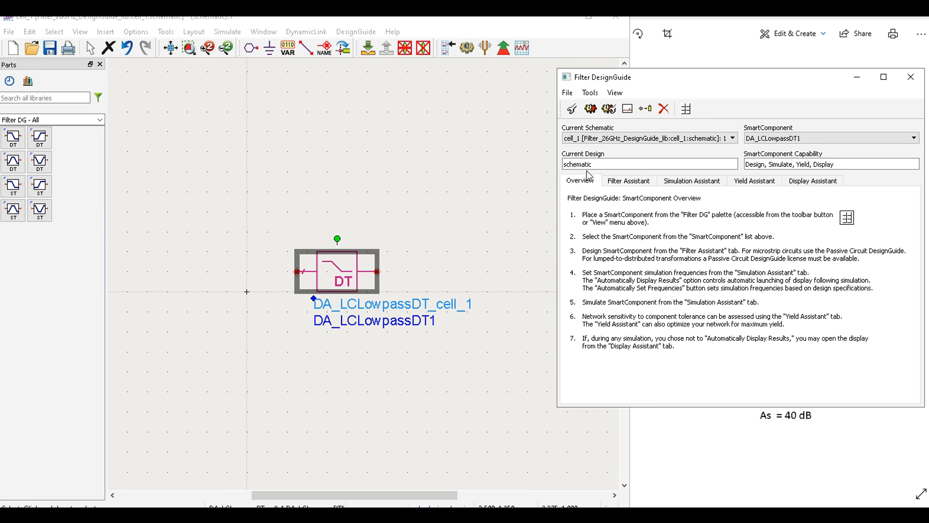
left_click(631, 186)
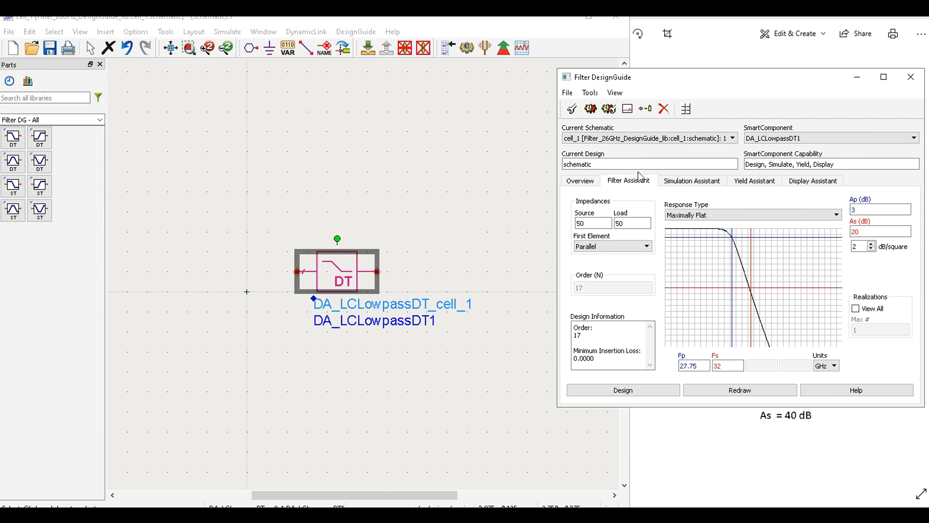
Compare several response types for the lowpass filter, settle on Chebyshev and generate the design.
left_click(724, 218)
left_click(711, 228)
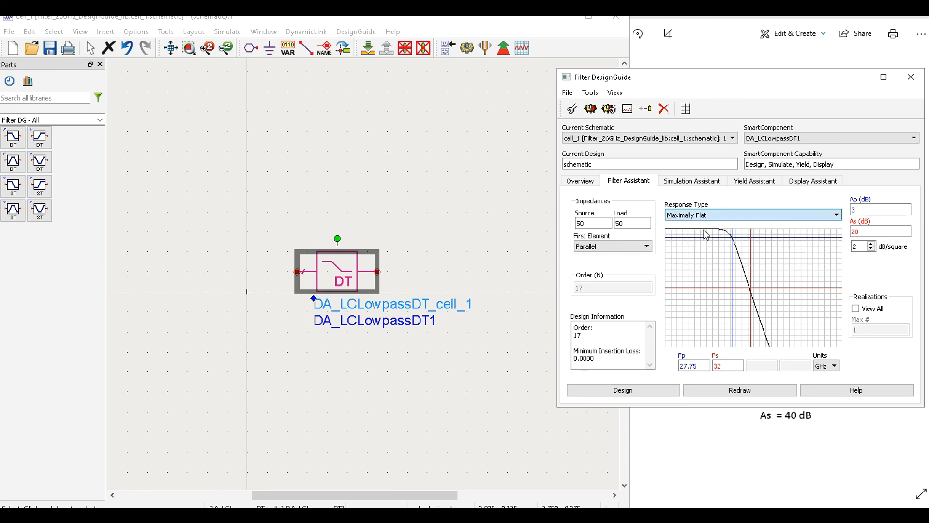
left_click(728, 217)
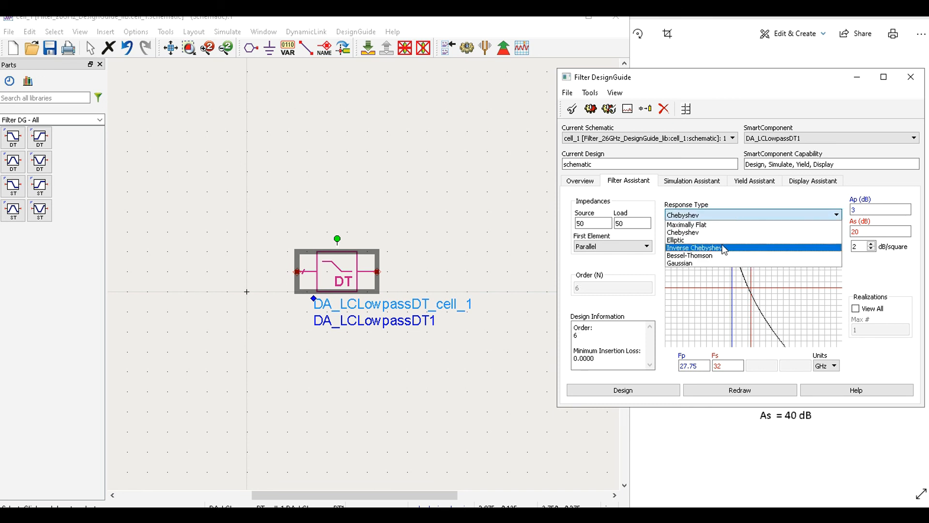
left_click(730, 238)
left_click(735, 216)
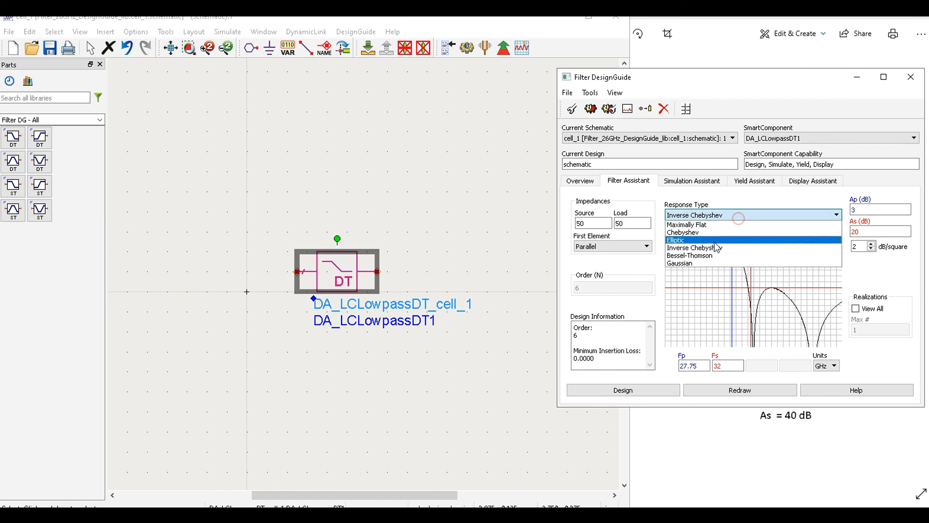
left_click(713, 256)
left_click(735, 218)
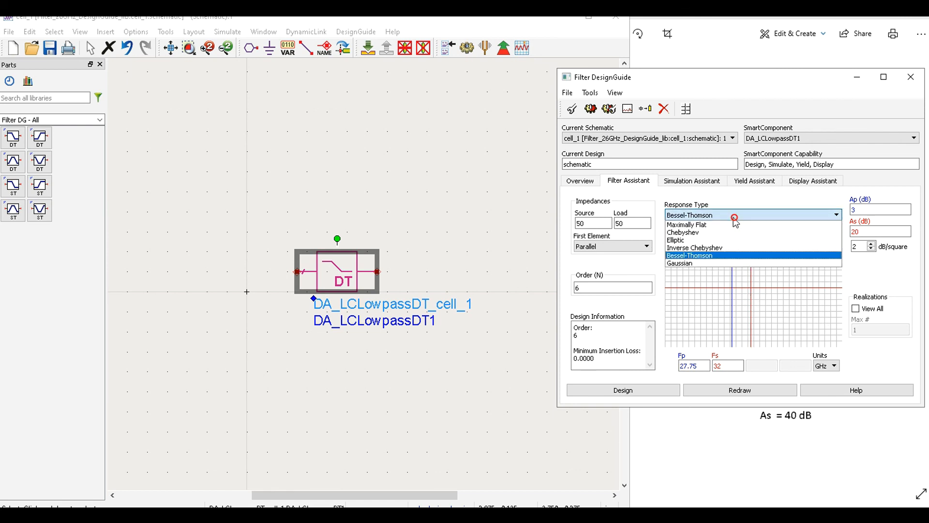
left_click(730, 233)
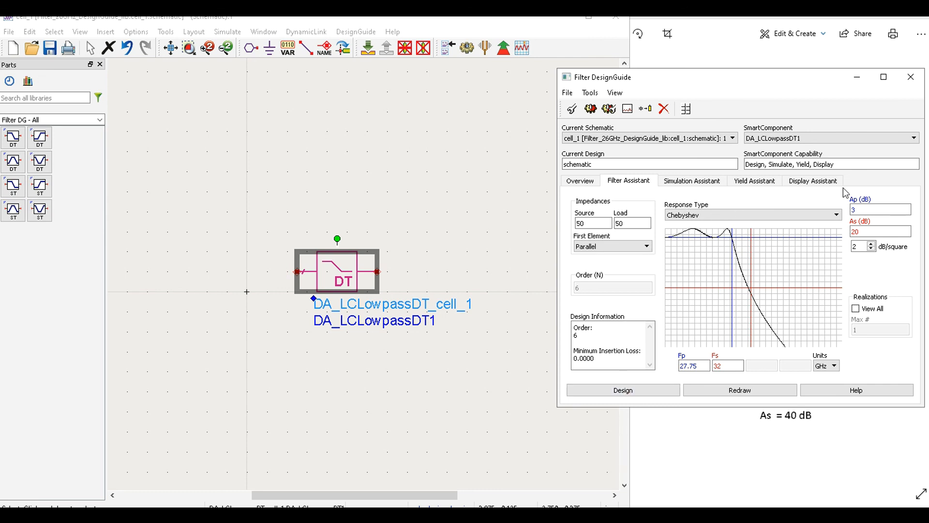
left_click(624, 390)
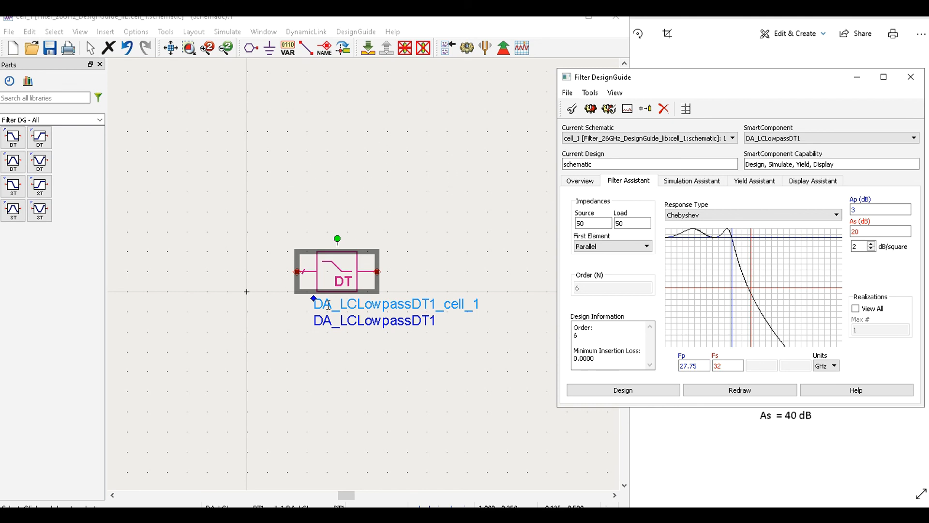
left_click(442, 360)
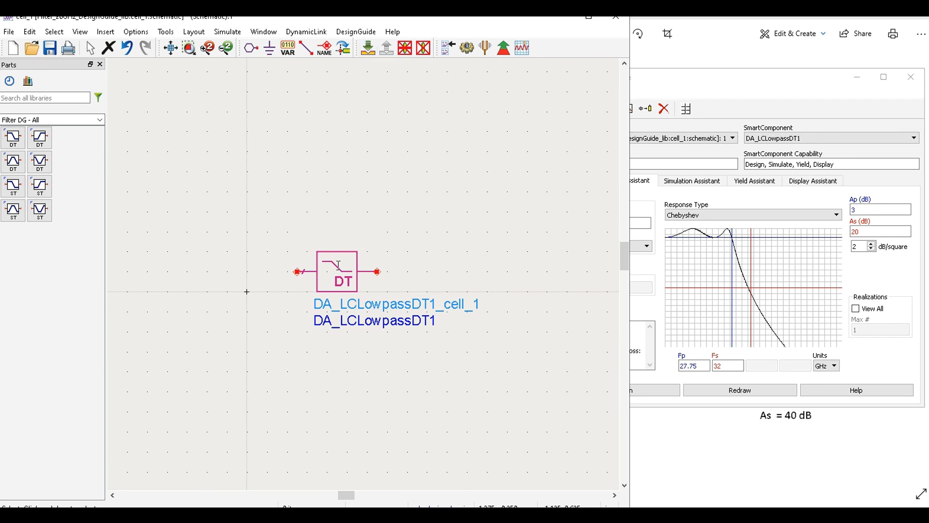
left_click(349, 286)
left_click(279, 259)
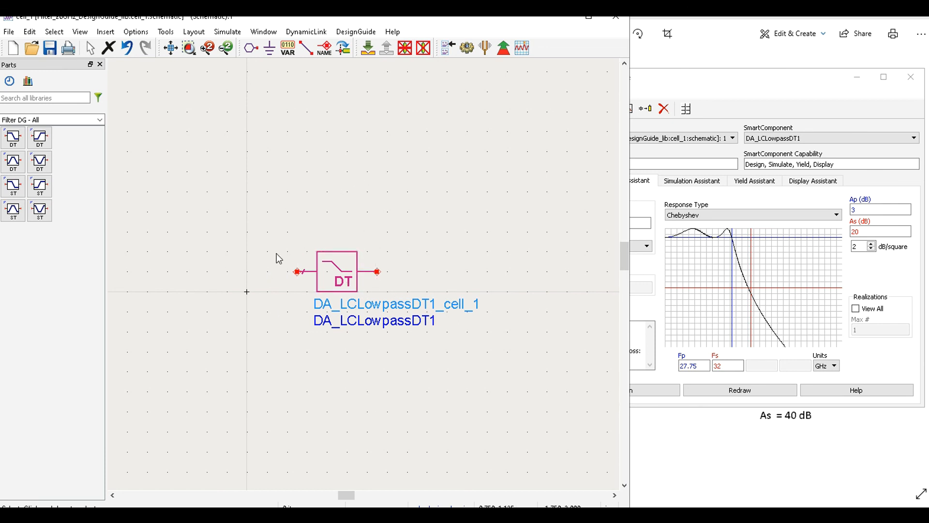
left_click(367, 50)
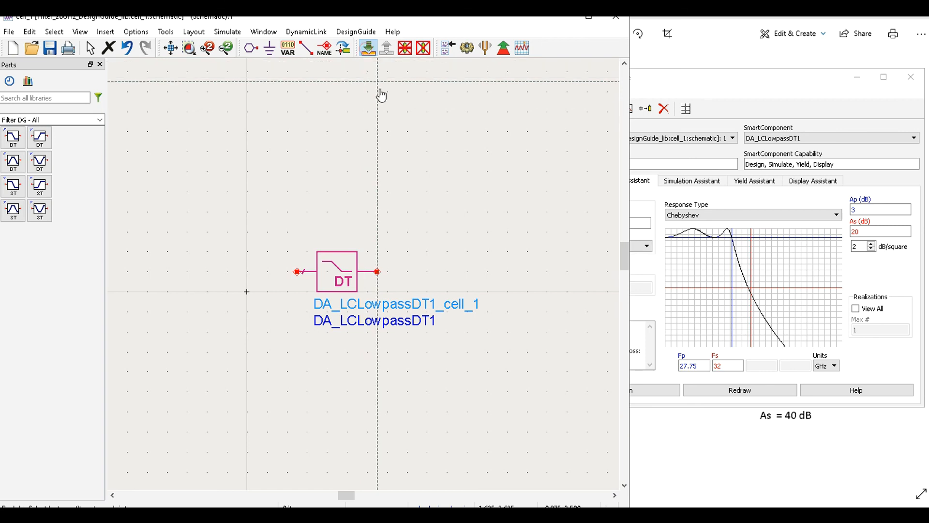
key("Escape")
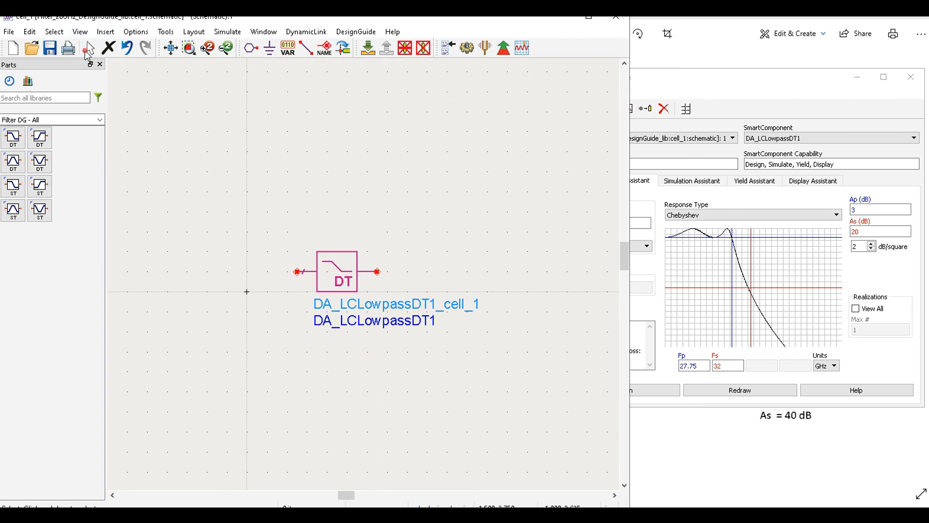
left_click(366, 53)
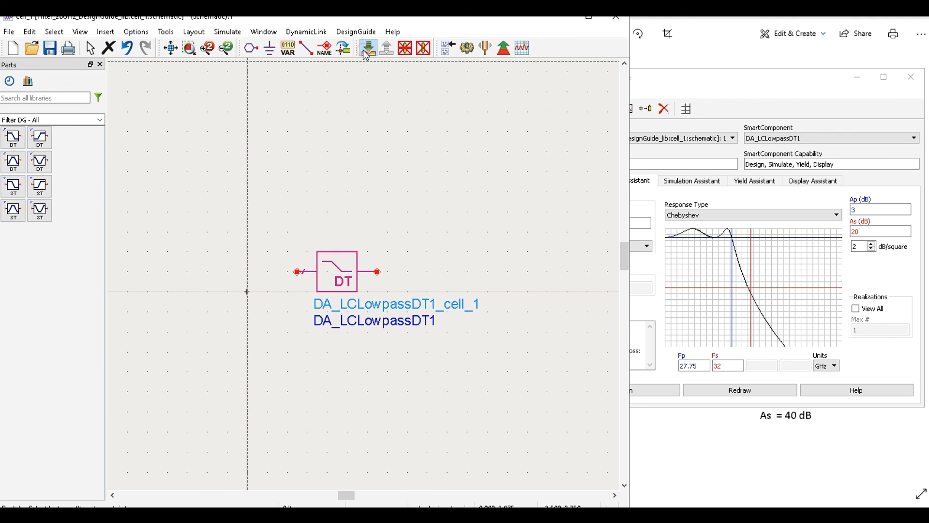
left_click(90, 48)
Push into the DA_LCLowpassDT1 component to inspect its generated LC network, and return to the parent schematic.
left_click(334, 265)
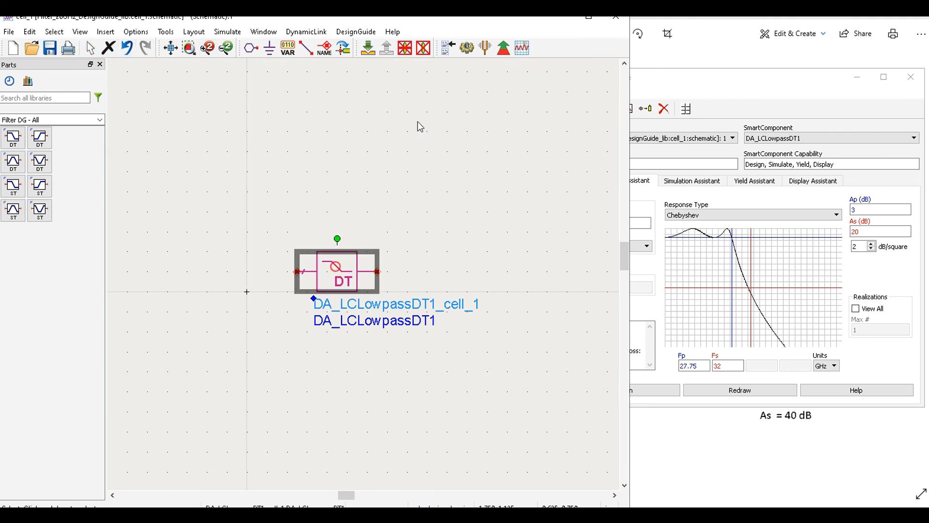
left_click(368, 50)
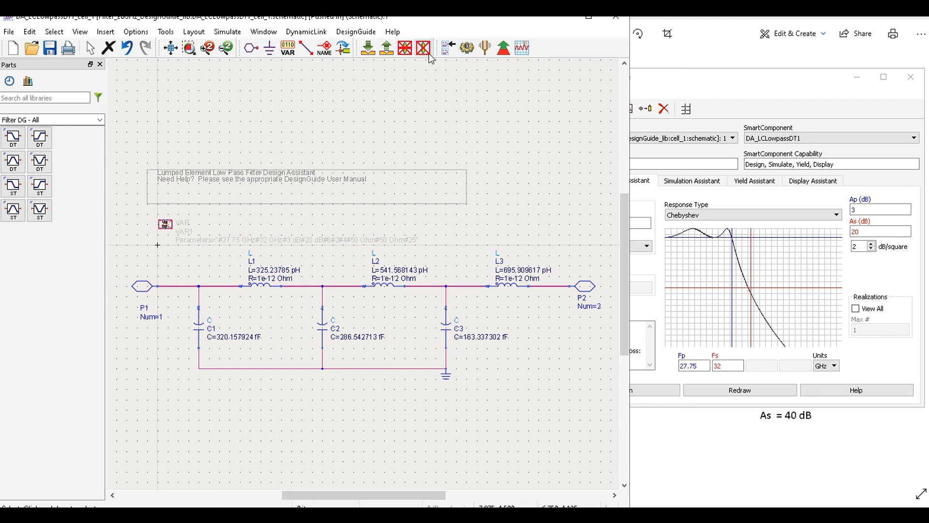
left_click(389, 51)
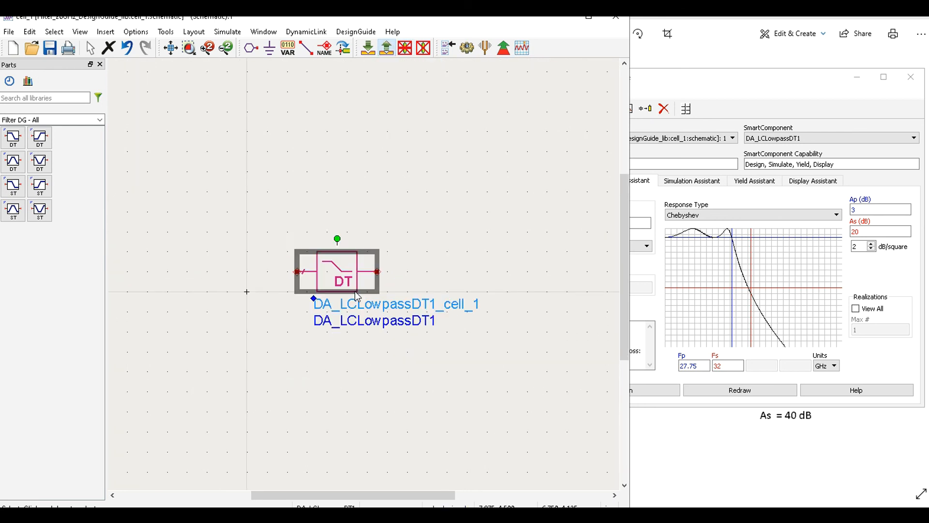
left_click(445, 346)
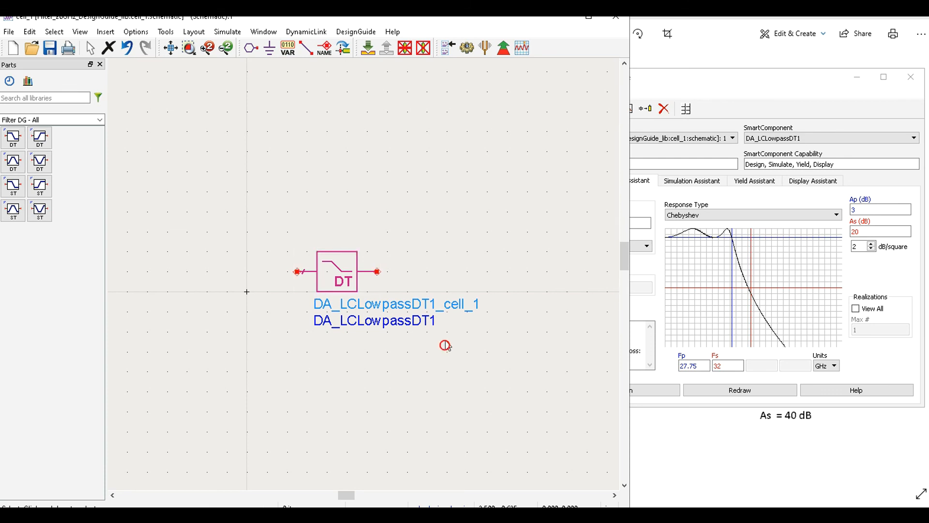
Set the Simulation Assistant's frequency sweep to start at 15 GHz and stop at 35 GHz.
left_click(723, 76)
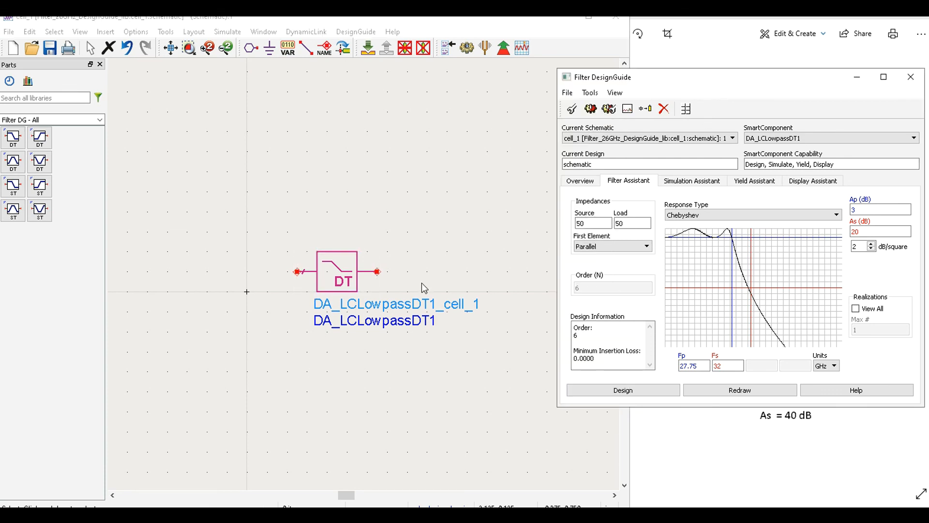
left_click(708, 182)
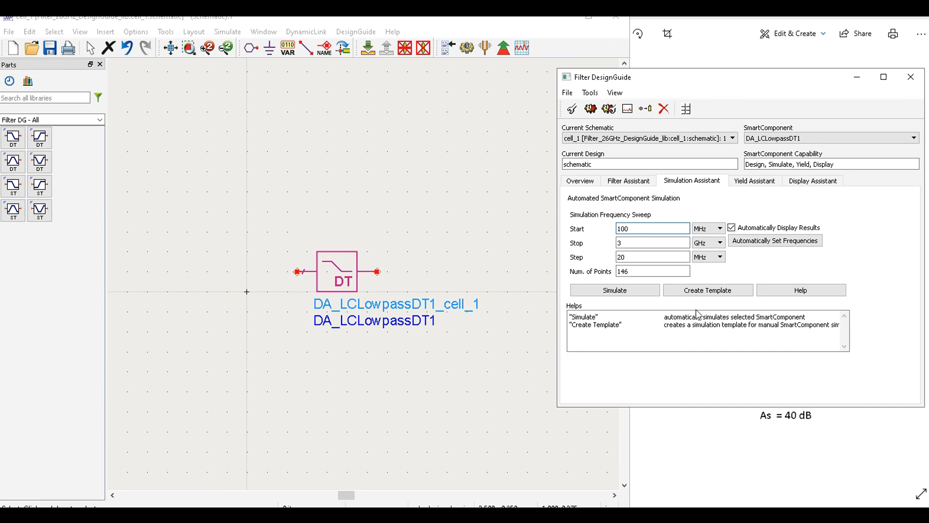
left_click(721, 228)
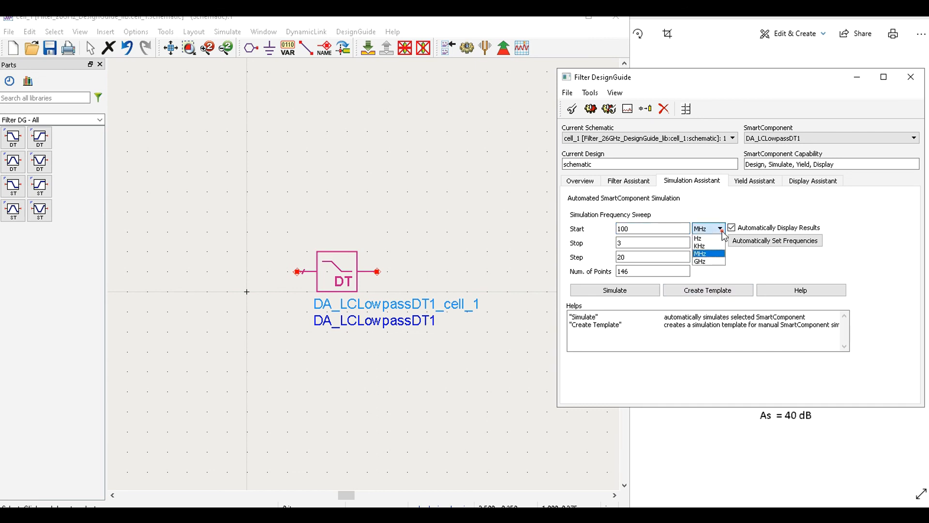
left_click(709, 259)
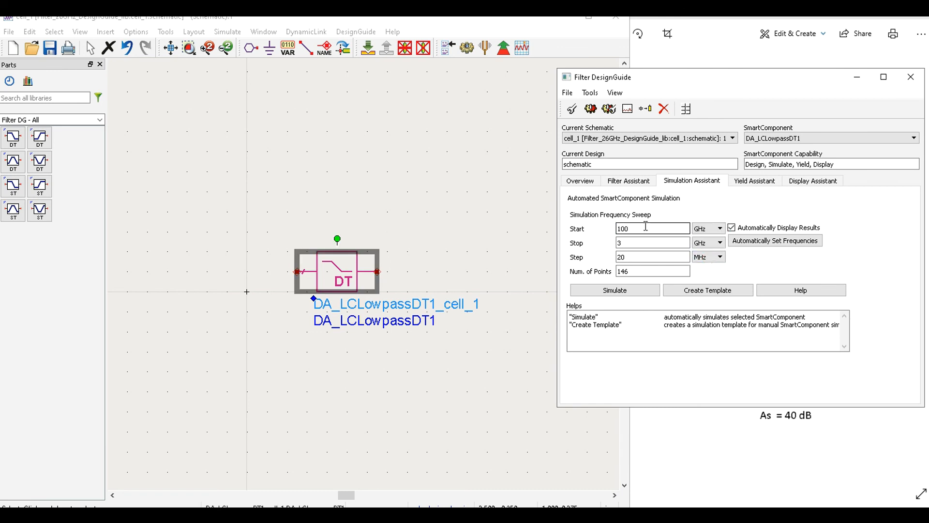
left_click_drag(643, 228, 547, 227)
type("15")
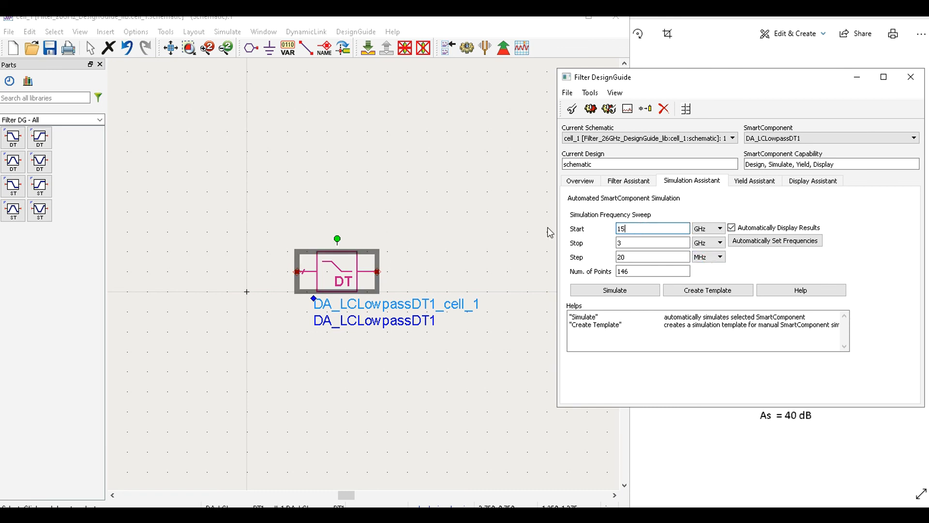
left_click_drag(633, 242, 596, 247)
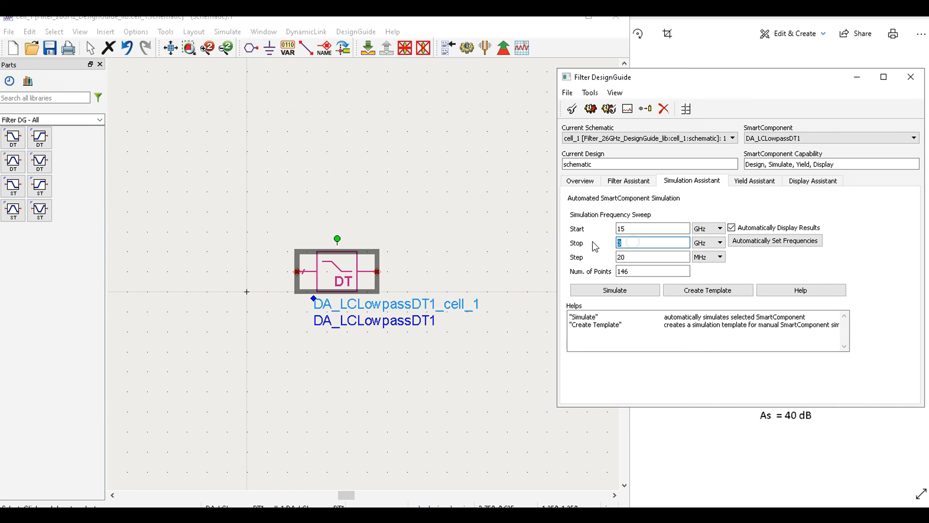
type("35")
Simulate the lowpass SmartComponent with automatic display of results enabled.
left_click(635, 257)
left_click(731, 228)
left_click(732, 228)
left_click(626, 292)
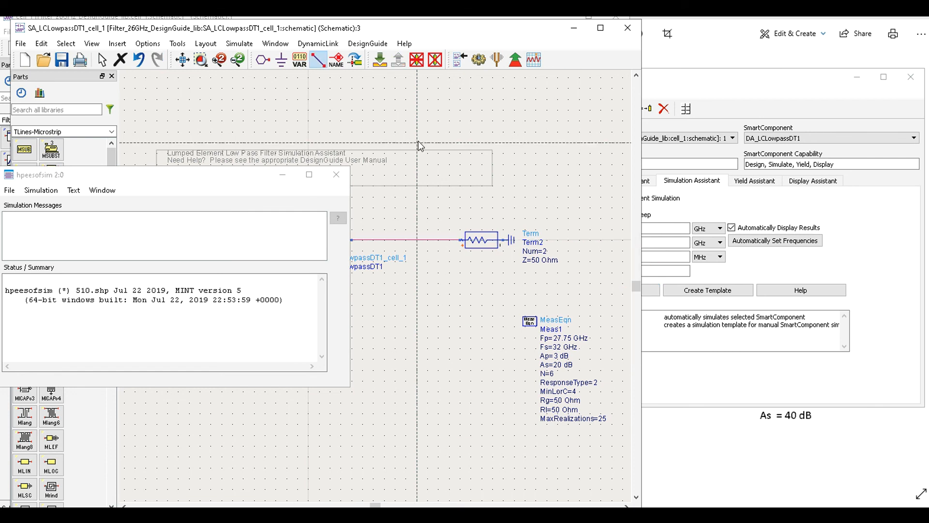
left_click(101, 59)
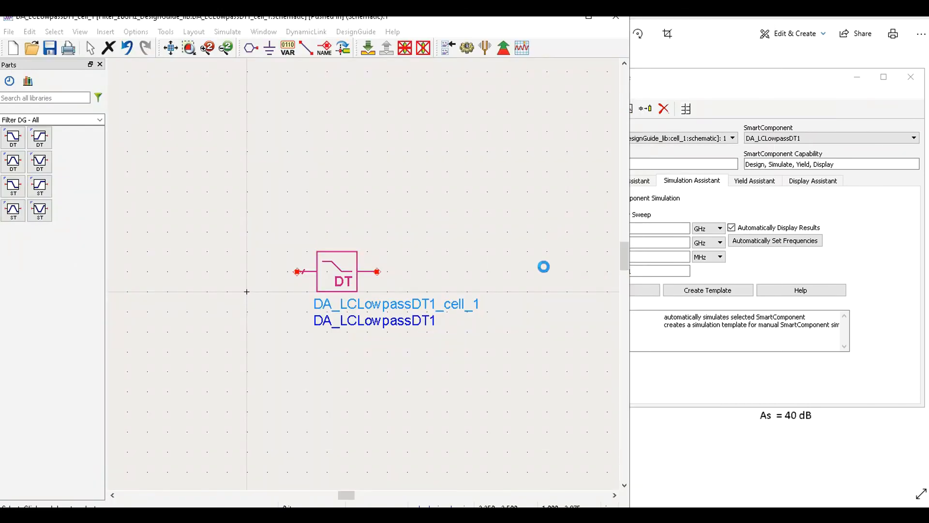
Bring up the LCLowpassDT Performance results, enlarge their window and compare the S21 curve with the Spec line.
mouse_move(687, 514)
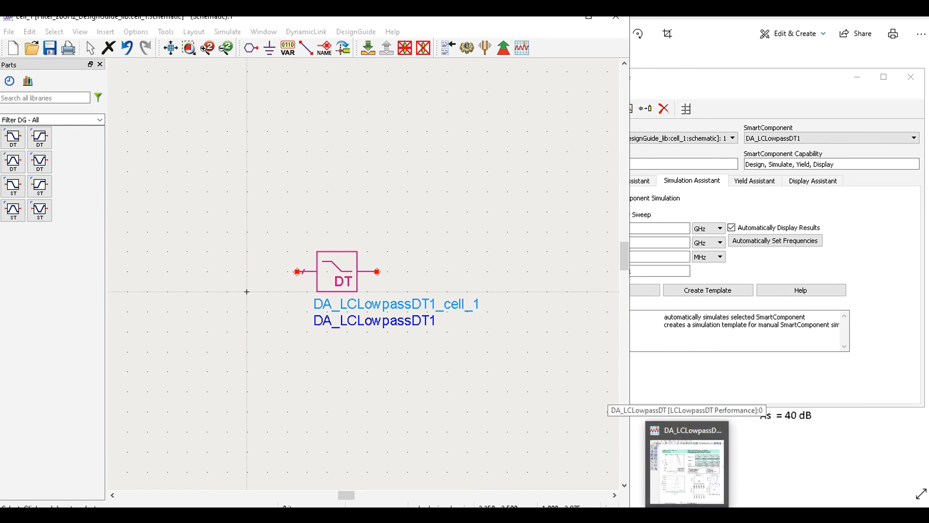
left_click(696, 483)
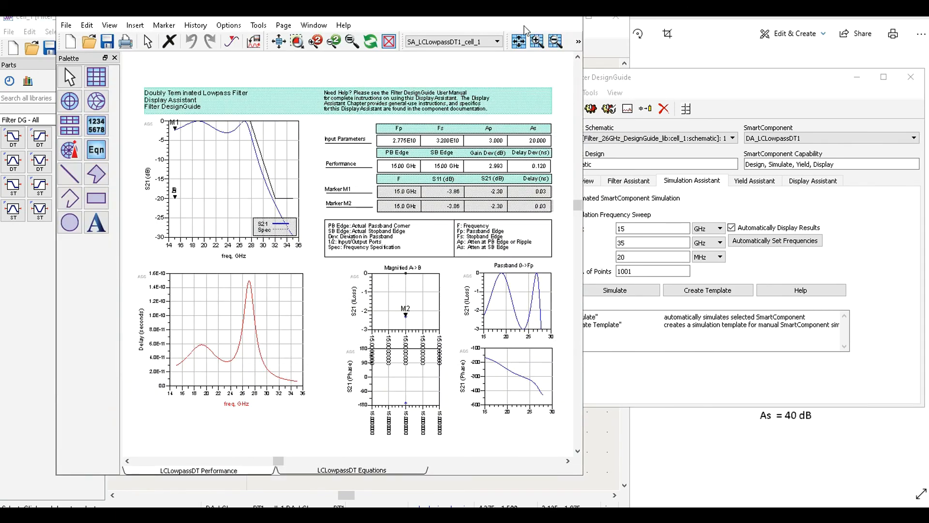
left_click(543, 11)
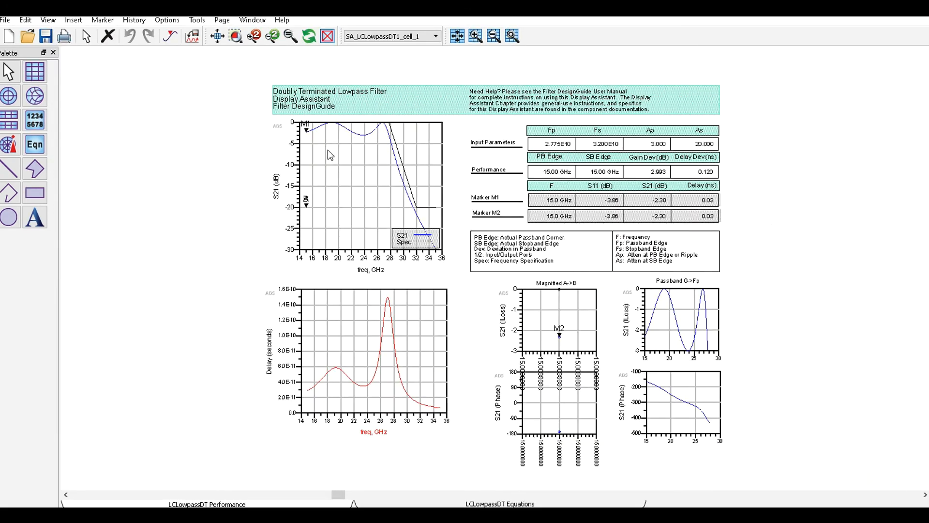
scroll(385, 157, "up", 2)
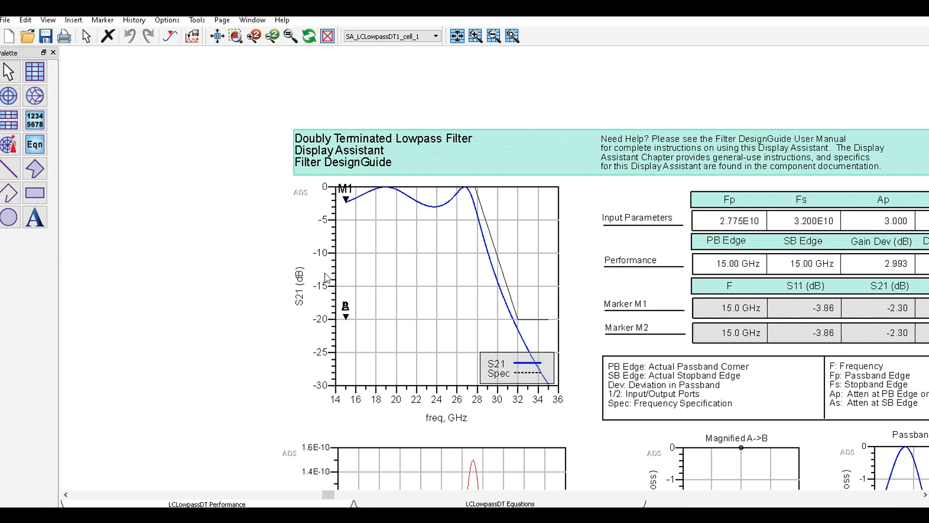
left_click(509, 290)
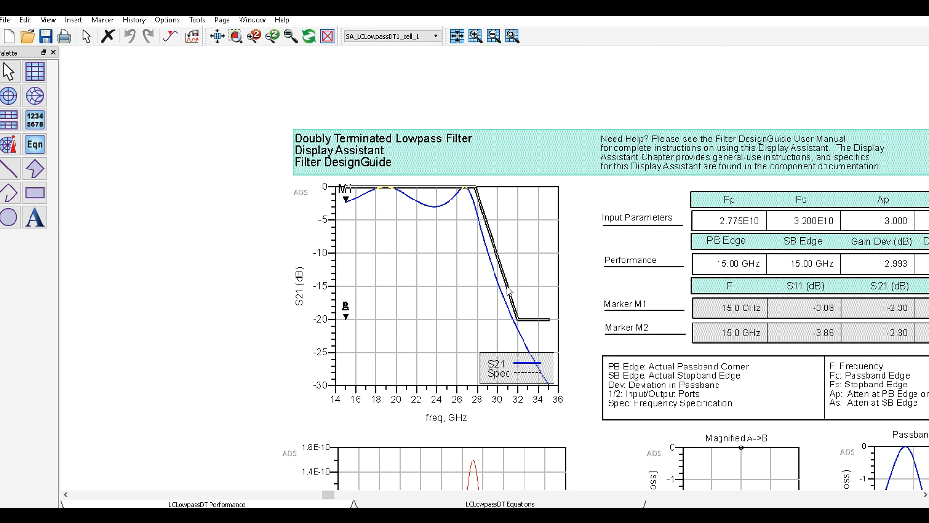
mouse_move(510, 287)
mouse_move(476, 193)
scroll(506, 308, "down", 1)
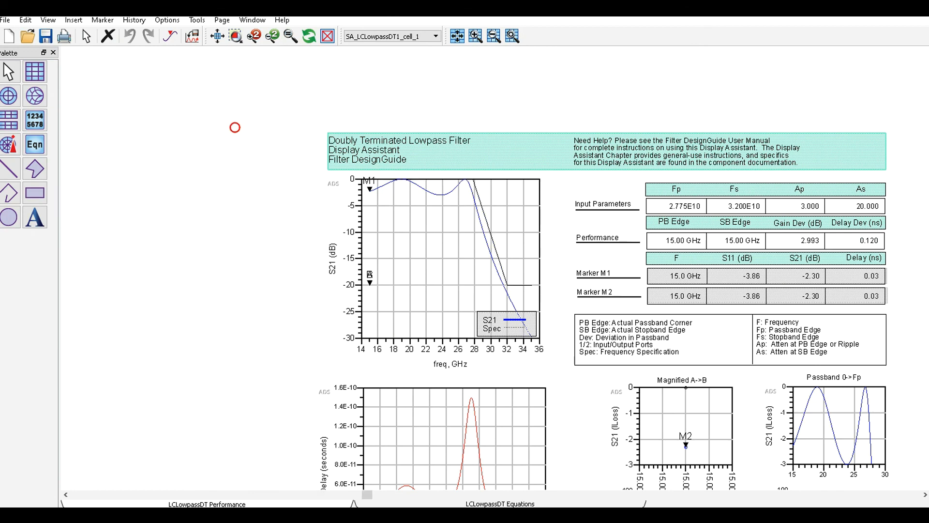
Add a marker to the S21 trace at about 27.86 GHz and move its readout clear of the plot and heading.
left_click(170, 36)
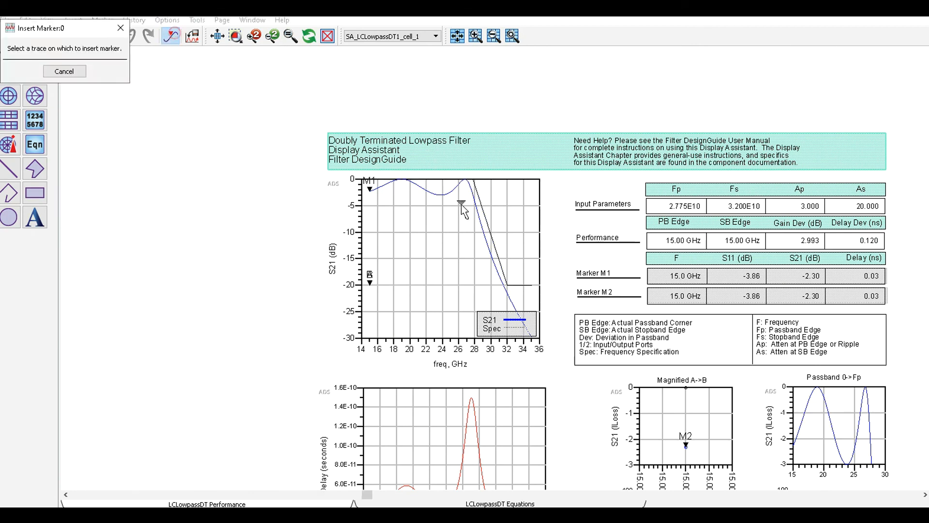
left_click(474, 199)
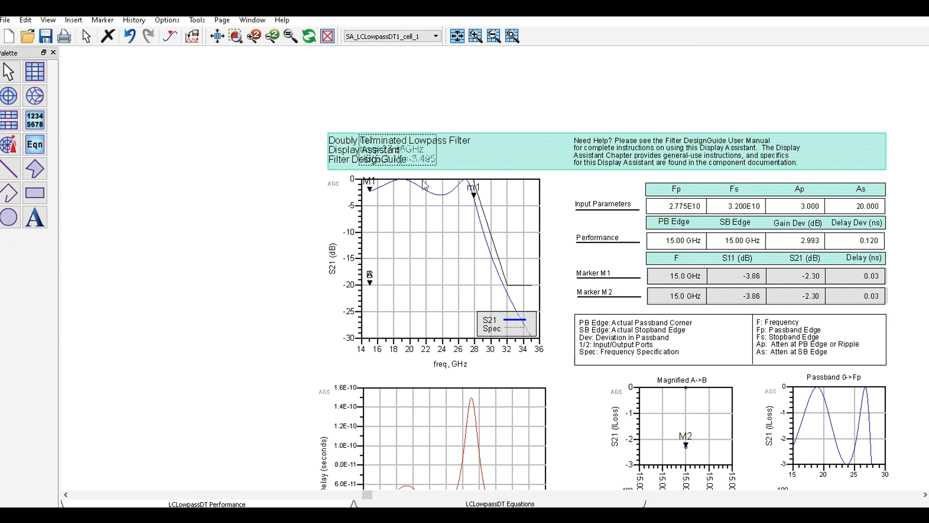
left_click_drag(414, 161, 274, 218)
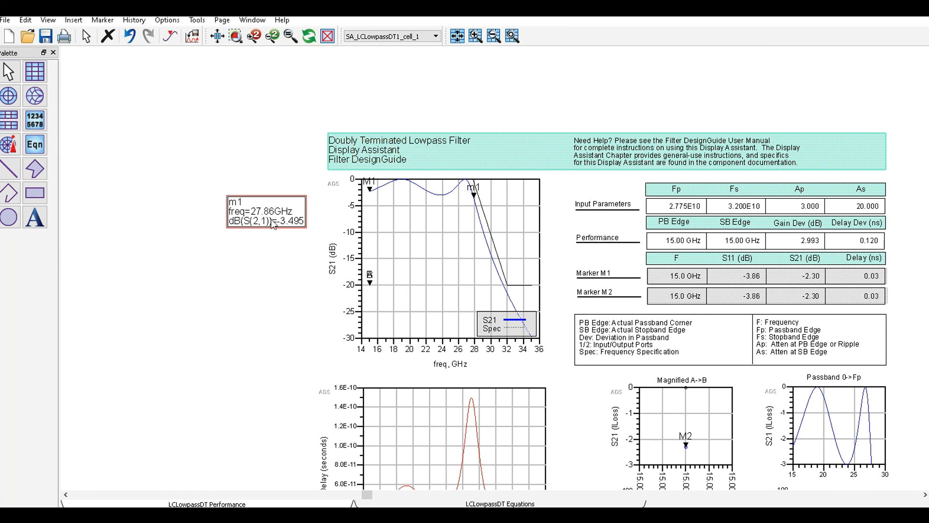
Set the new S21 marker's frequency to 27.76 GHz and check the attenuation at the passband edge.
double_click(272, 213)
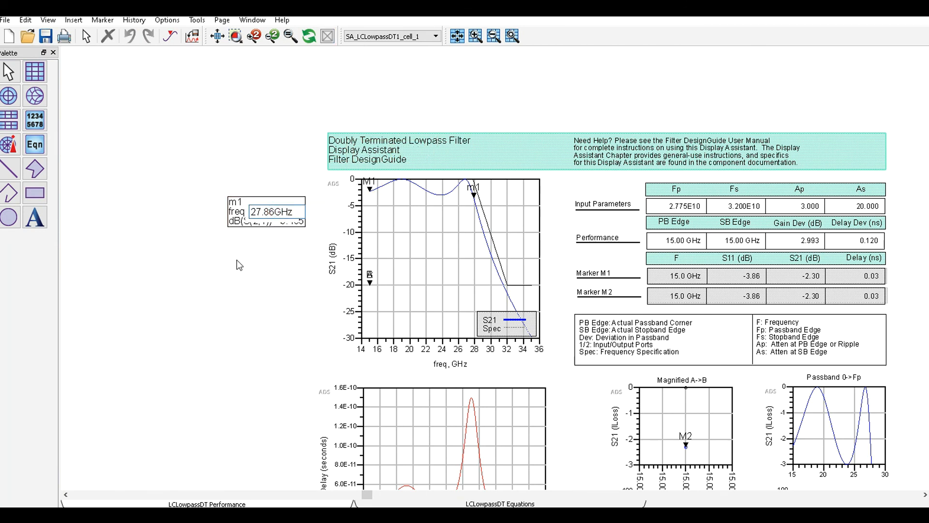
key("BackSpace")
key("BackSpace")
type("76")
key("Return")
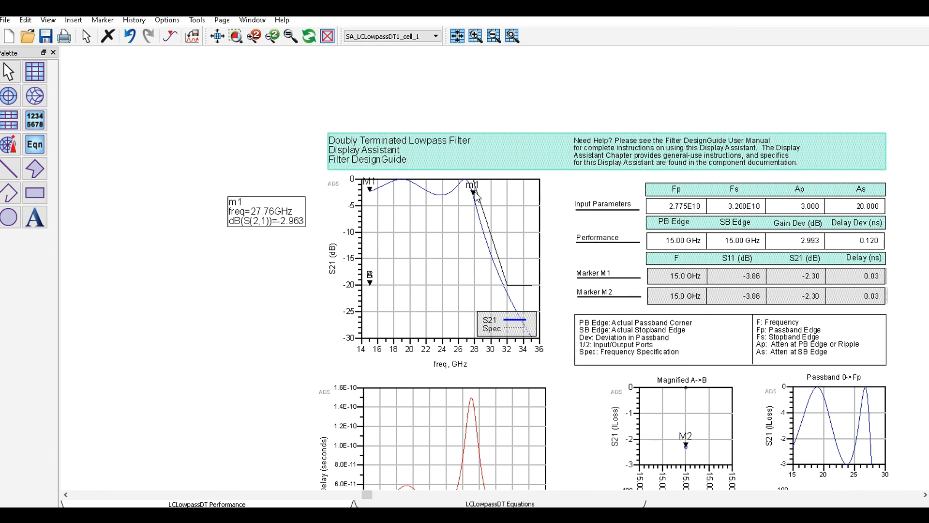
mouse_move(476, 195)
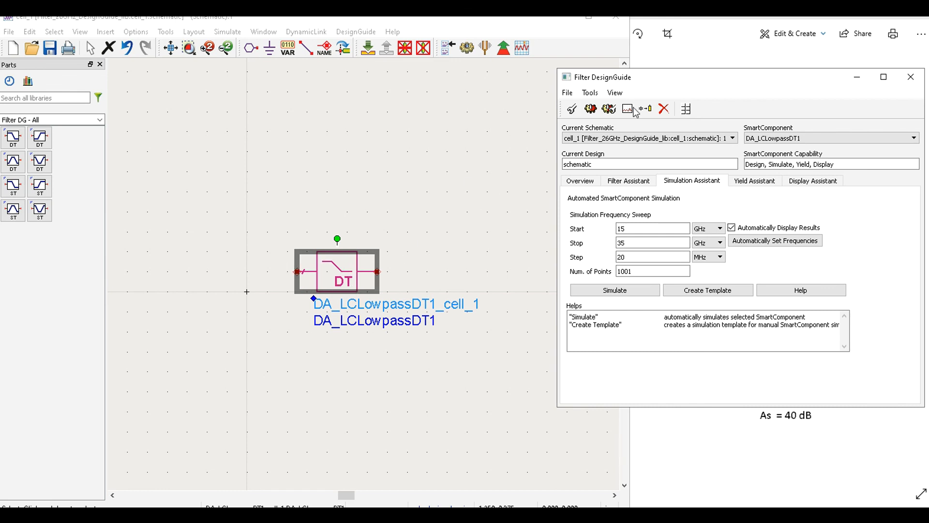
Try to delete the lowpass SmartComponent, and close the schematic, Filter DesignGuide and simulation status windows.
left_click(664, 109)
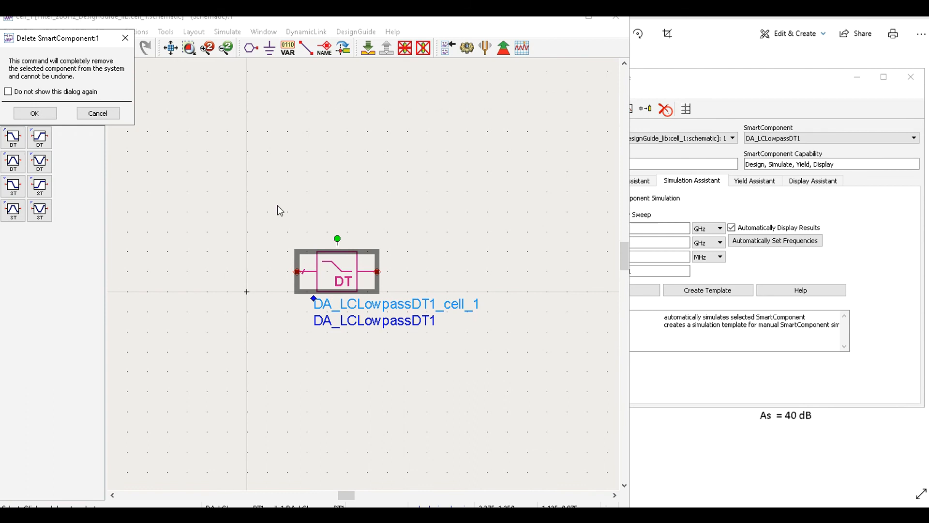
left_click(34, 113)
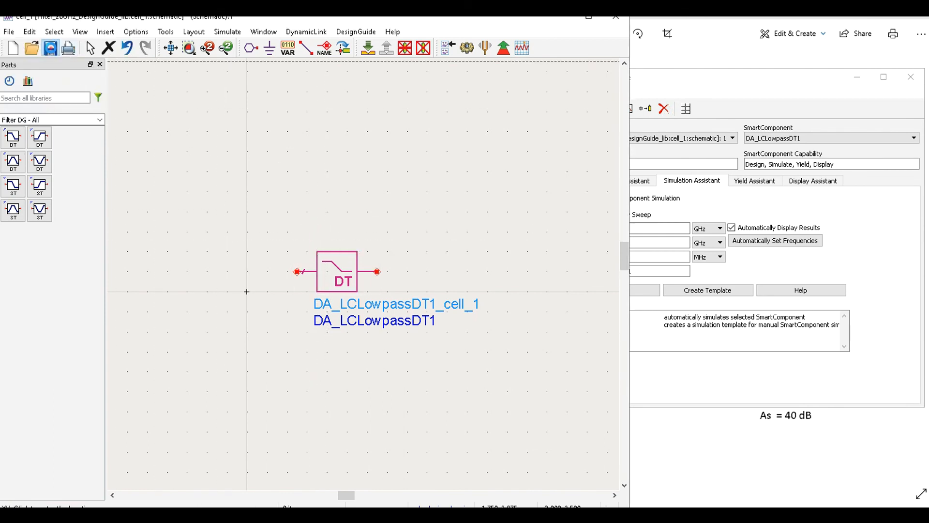
left_click(615, 24)
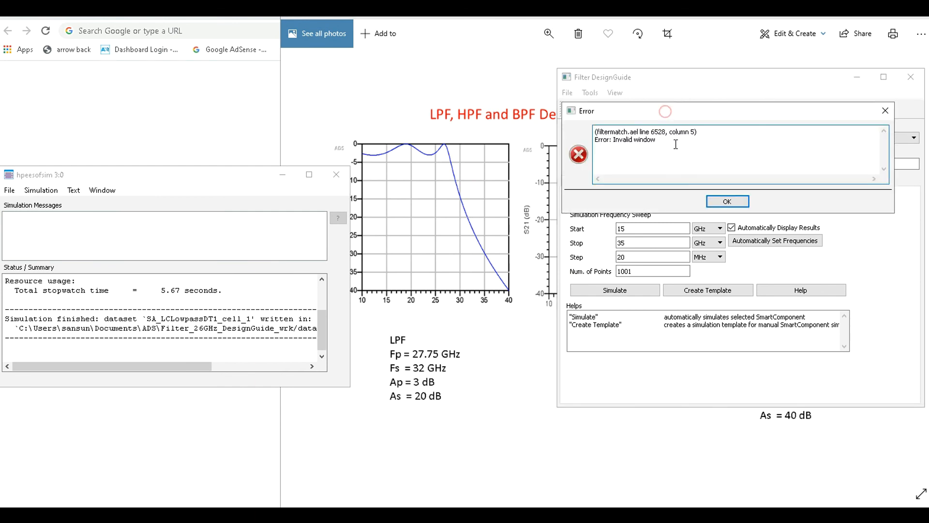
left_click(724, 202)
left_click(911, 77)
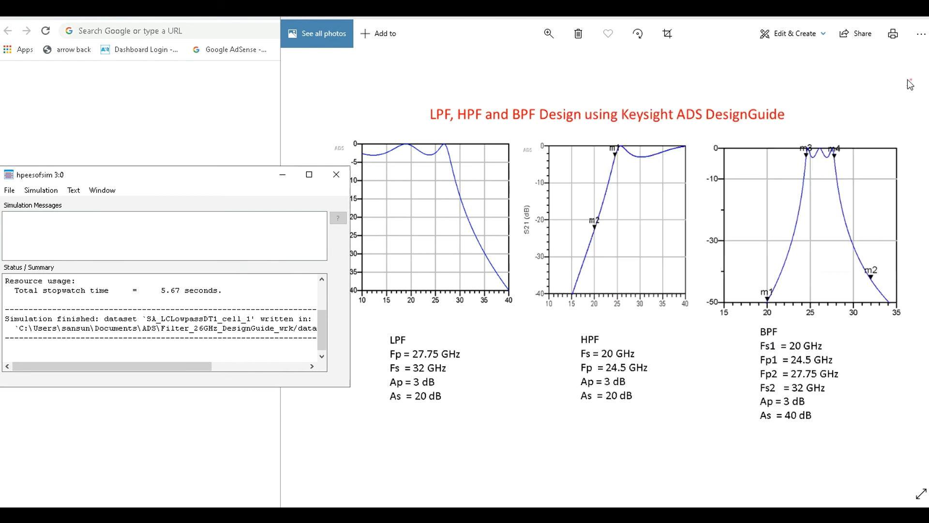
left_click(338, 175)
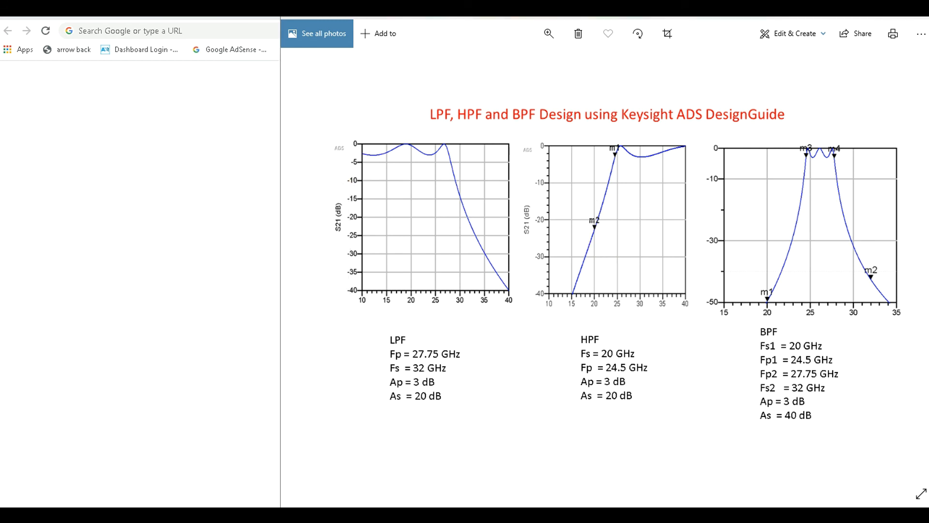
Switch to the ADS main window, open the DA_LCLowpassDT_cell_1 and cell_1 schematics, and bring cell_1 to the front.
left_click(596, 493)
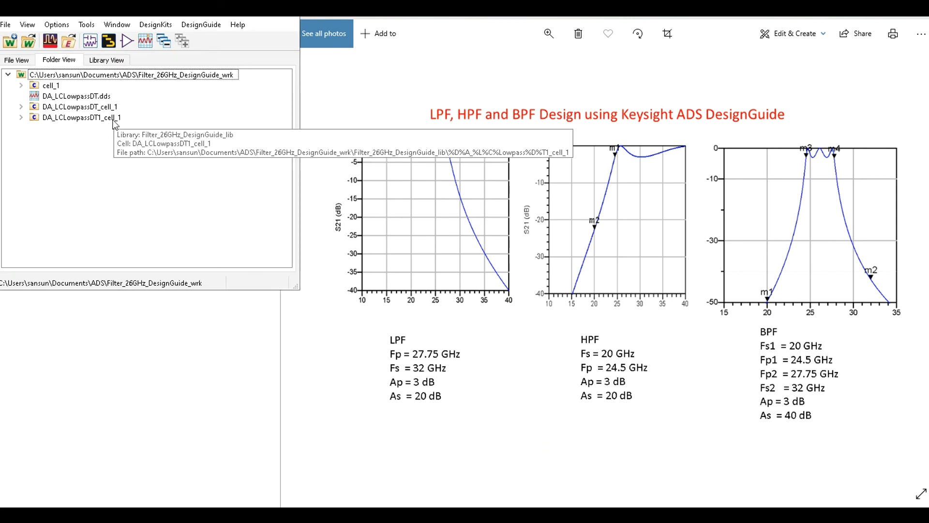
left_click(21, 106)
double_click(72, 117)
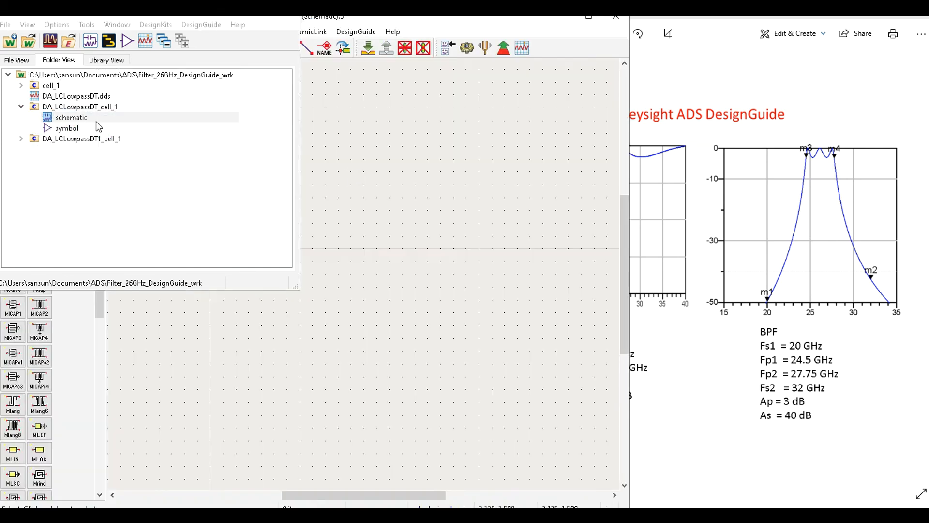
left_click(21, 85)
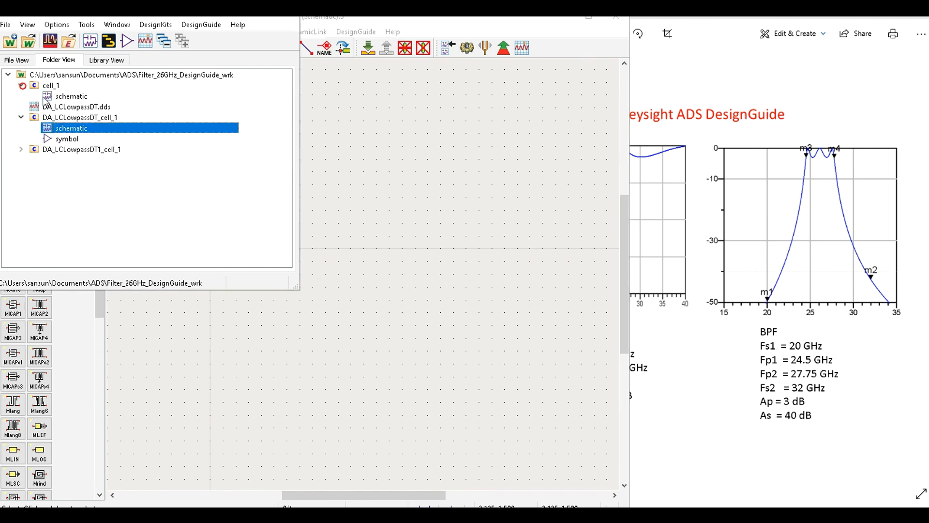
double_click(61, 96)
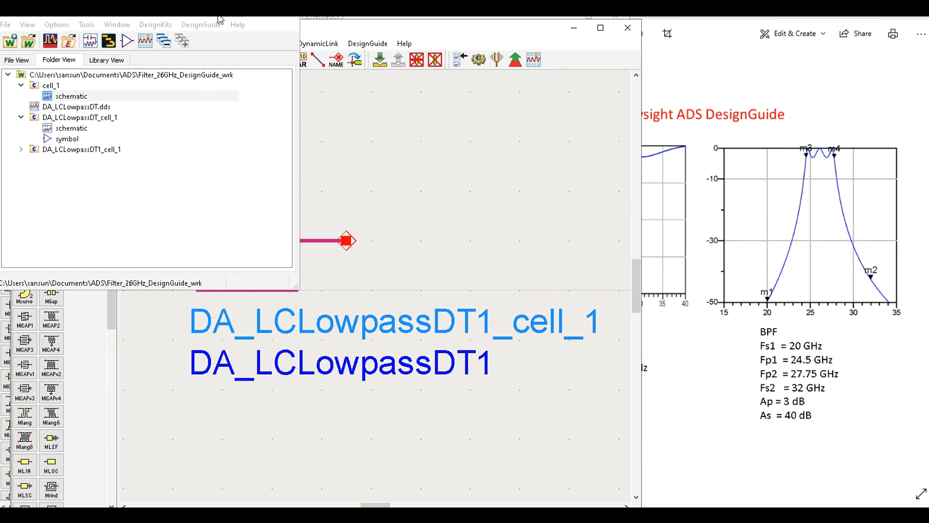
left_click(232, 16)
Reposition the DA_LCLowpassDT1 component in cell_1 and place two Term port terminations, one on each side below it.
left_click_drag(241, 222, 364, 204)
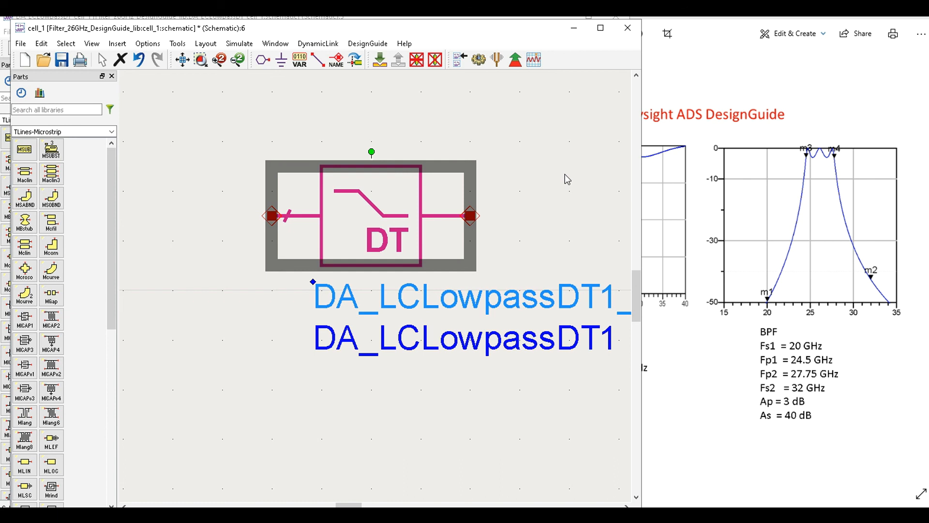
left_click(446, 397)
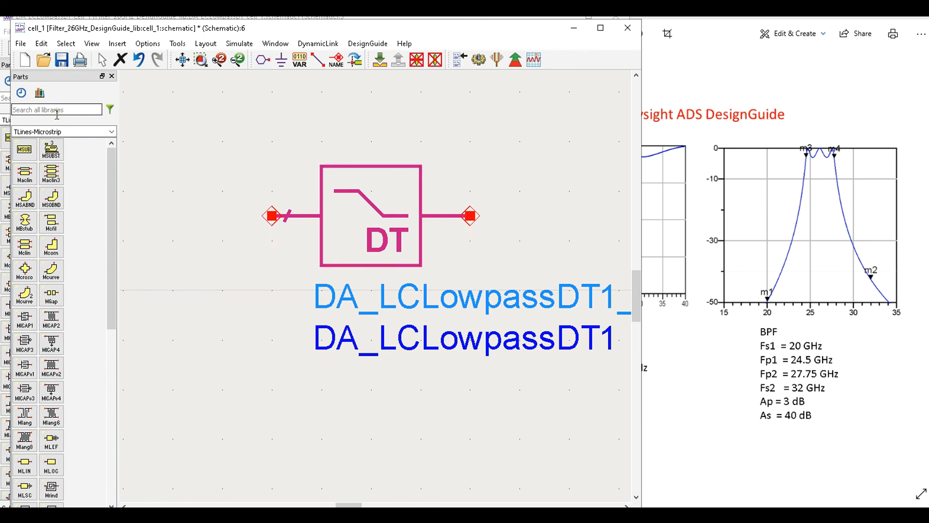
type("ter")
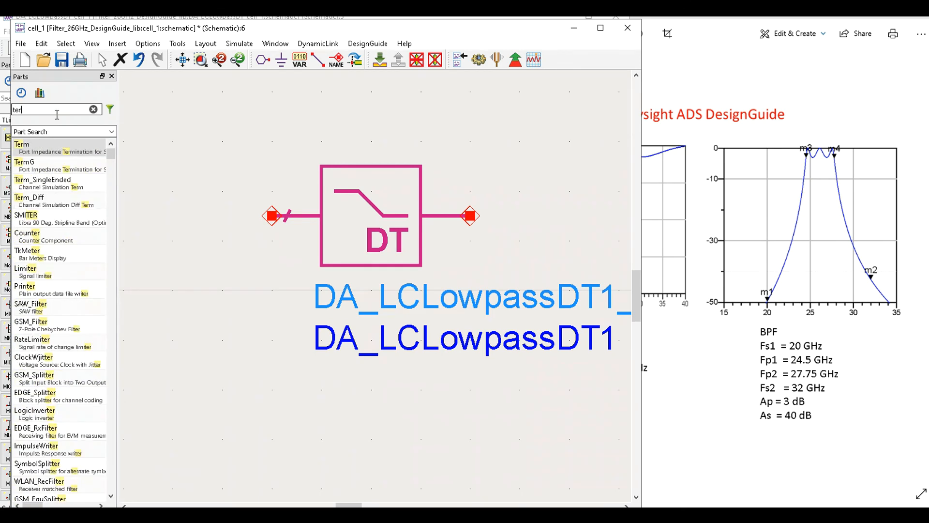
left_click(29, 148)
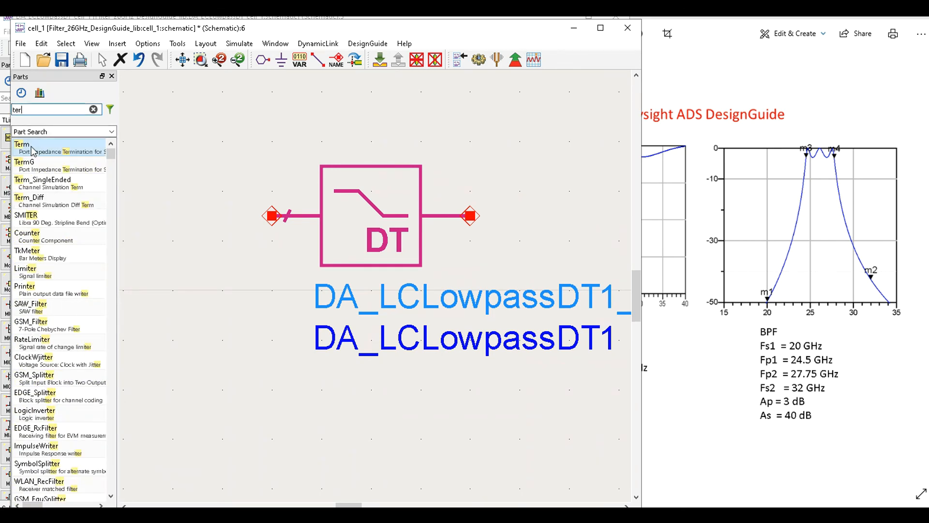
left_click(198, 241)
left_click(565, 251)
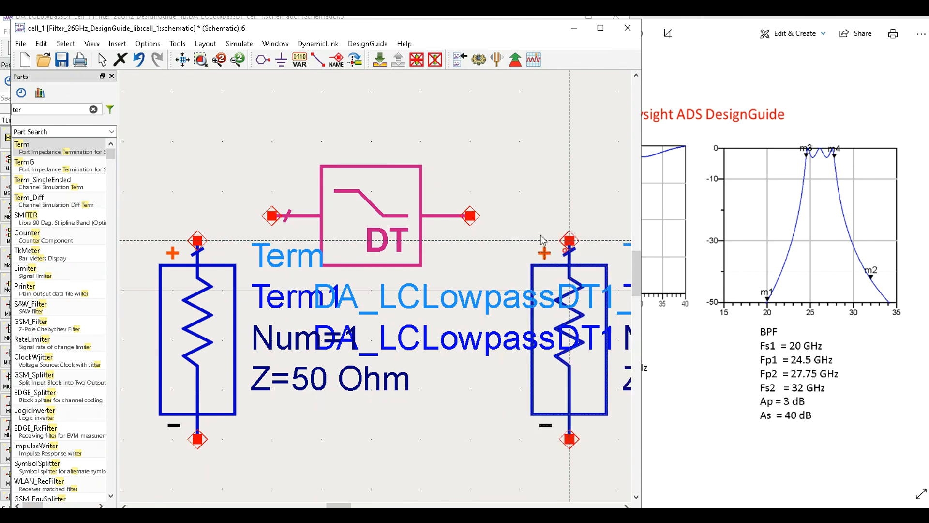
scroll(381, 279, "down", 4)
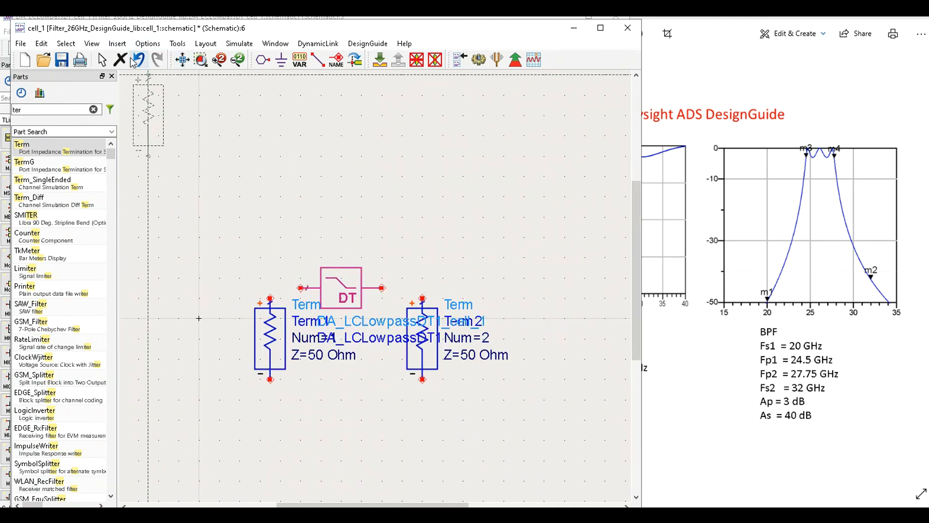
left_click(104, 59)
Attach a ground to the negative terminal of both Term components.
left_click(281, 60)
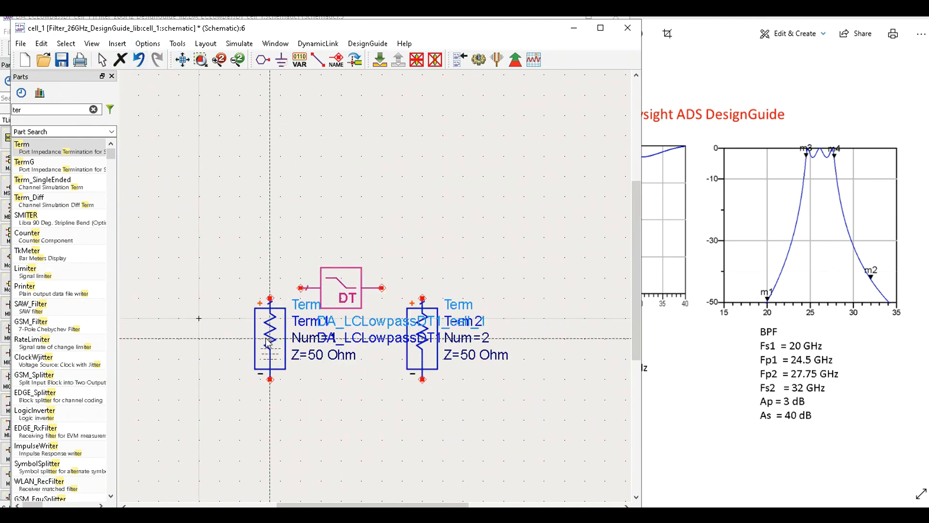
left_click(269, 380)
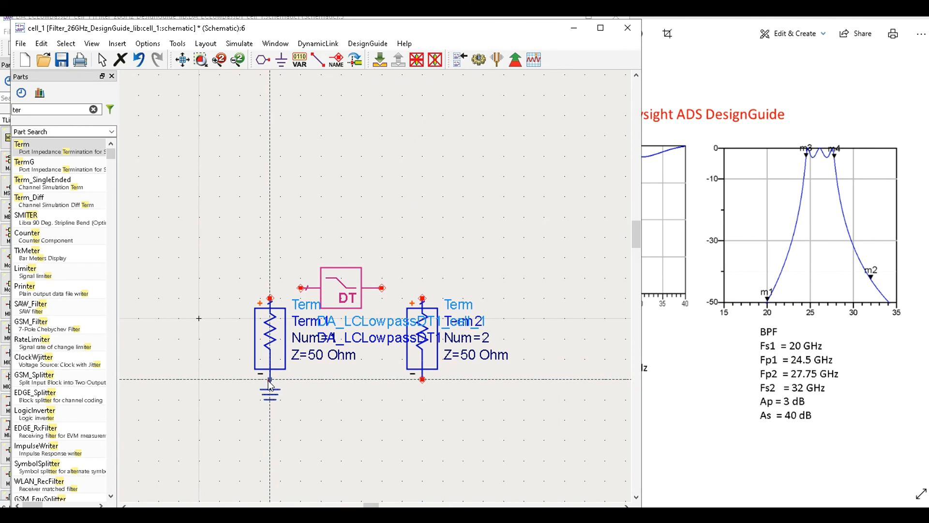
left_click(423, 380)
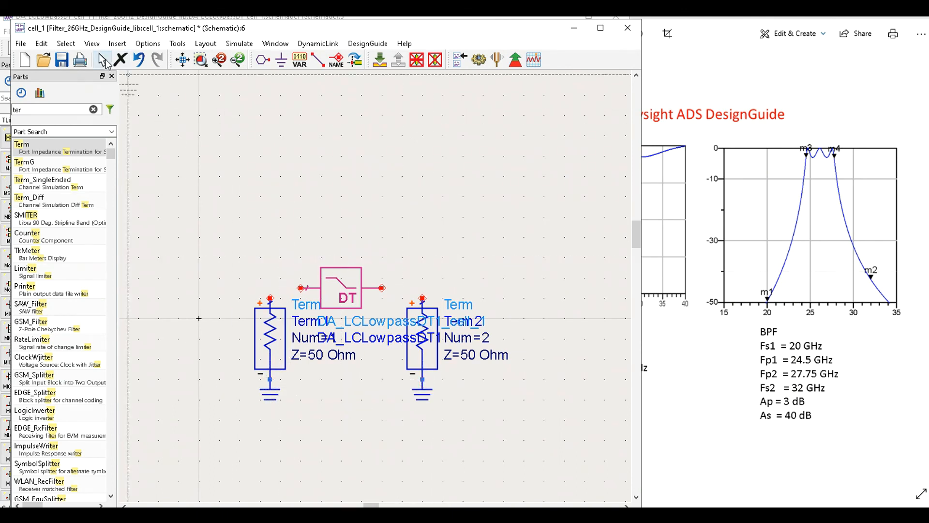
left_click(102, 60)
Move the lowpass component above the terminations and wire its input to Term1 and its output to Term2.
left_click_drag(343, 292, 363, 240)
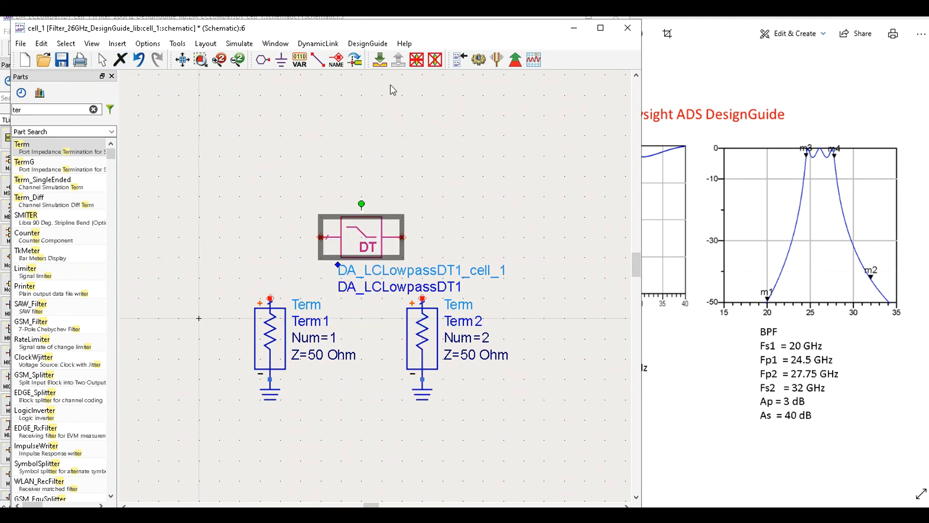
left_click(318, 59)
left_click(270, 298)
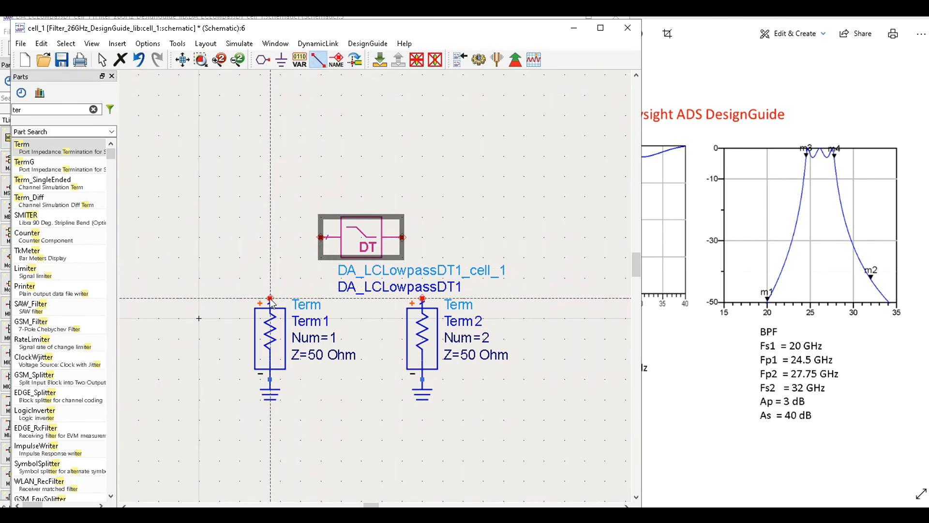
left_click(321, 237)
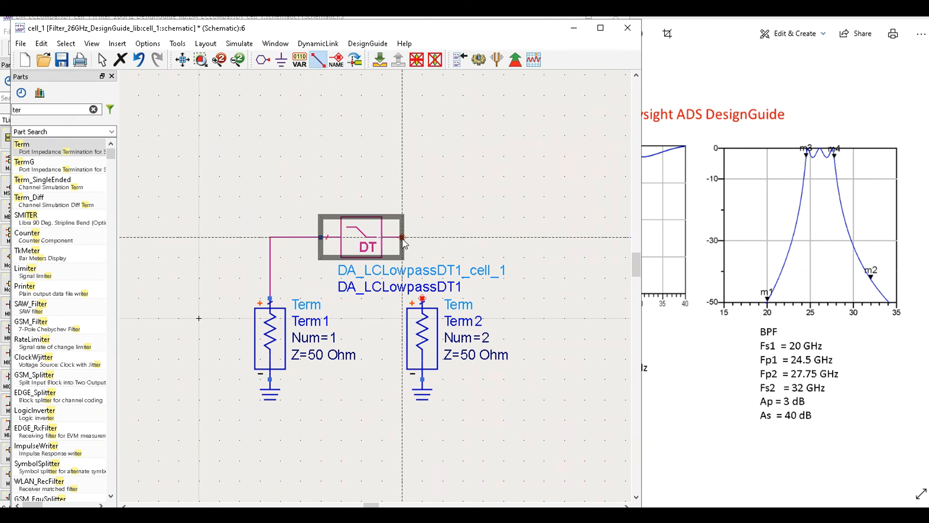
left_click(403, 237)
left_click(422, 299)
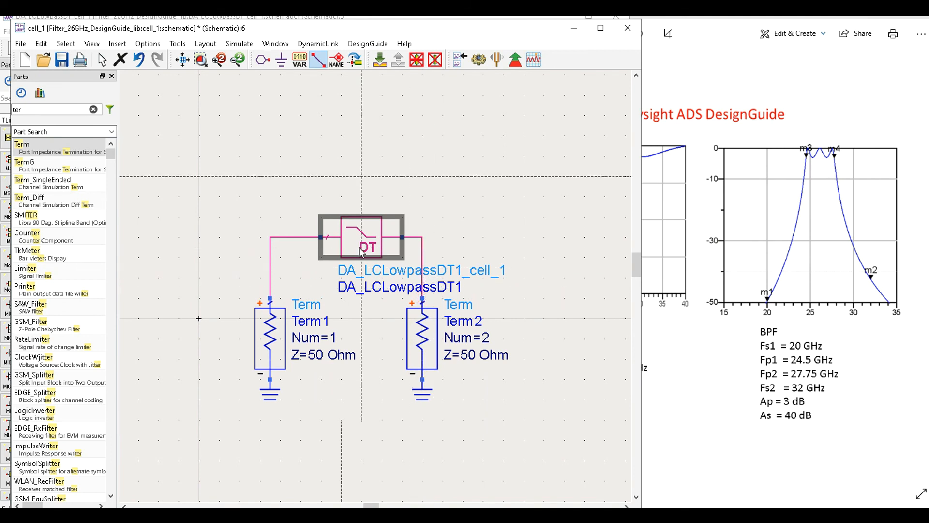
left_click(102, 59)
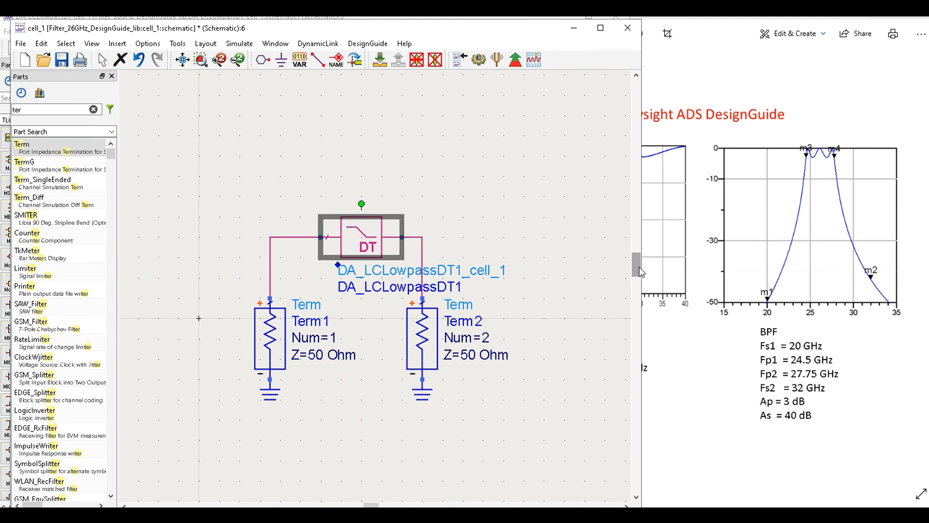
Find the S_Param simulation controller in the parts library and place it below the filter circuit.
left_click_drag(640, 269, 638, 278)
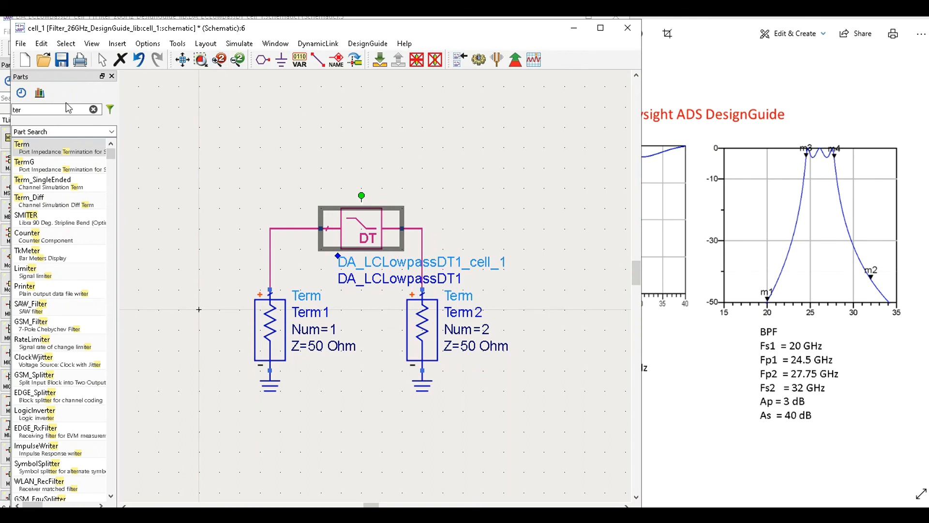
double_click(64, 106)
type("s-p")
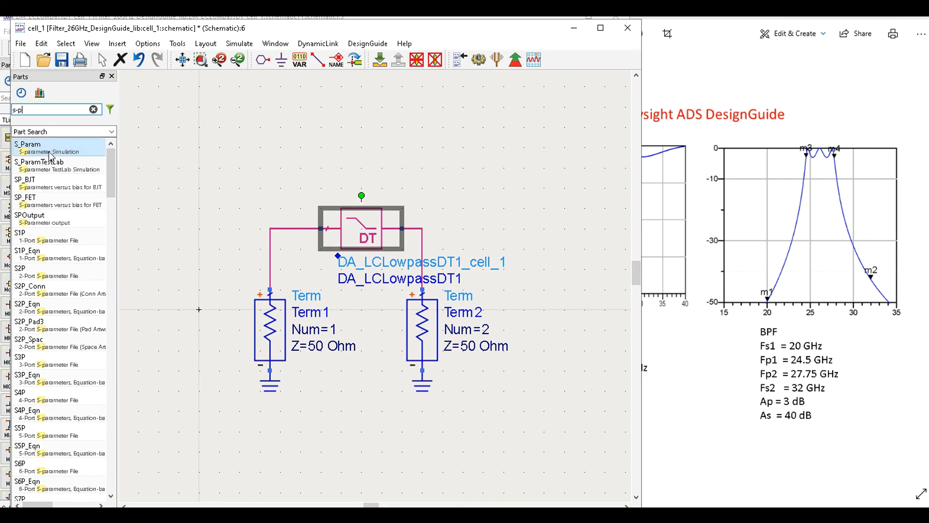
left_click(51, 147)
left_click(160, 415)
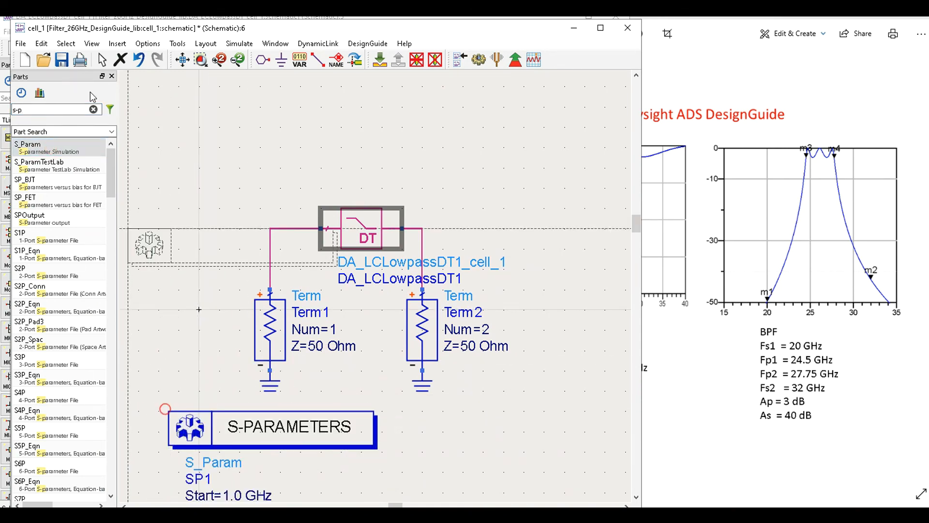
key("Escape")
scroll(231, 454, "down", 2)
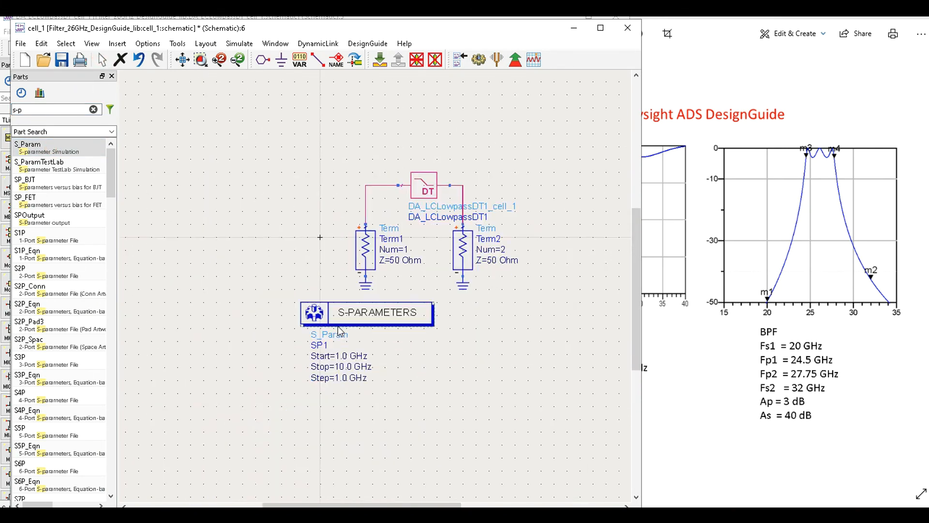
Set the S-parameter sweep to start at 15 GHz, stop at 35 GHz and step by 0.01 GHz.
double_click(343, 358)
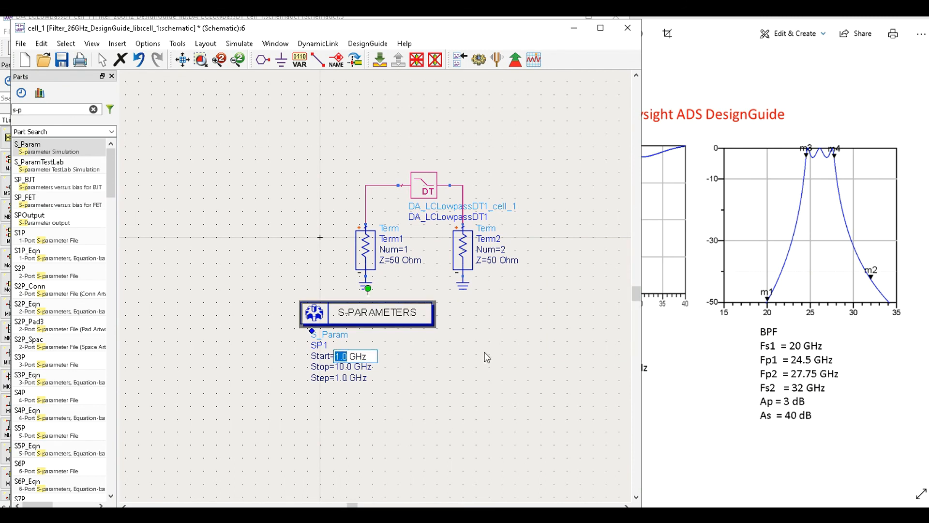
type("15")
left_click(436, 401)
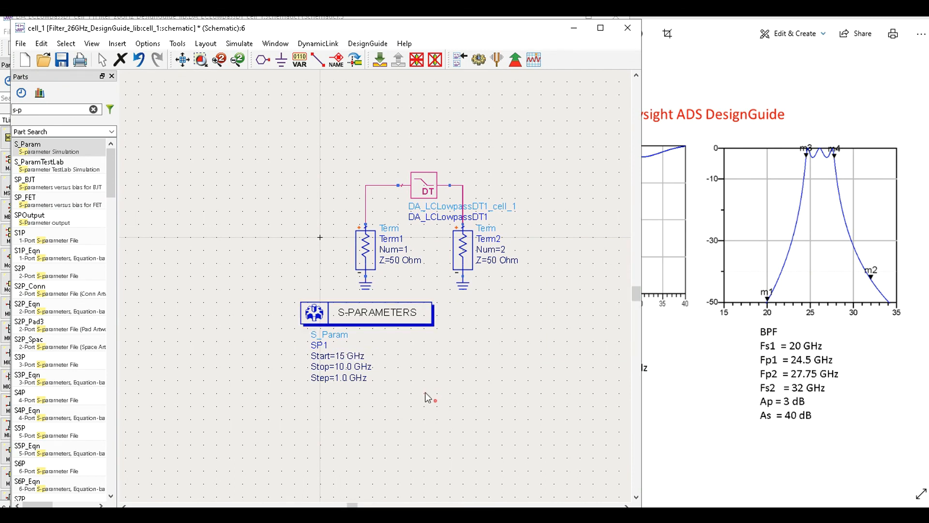
double_click(343, 368)
type("35")
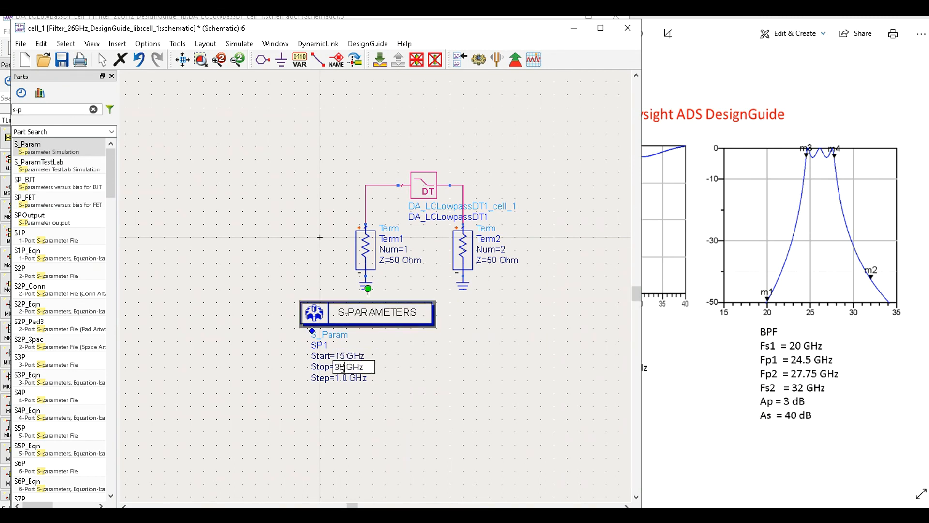
left_click(329, 396)
double_click(342, 379)
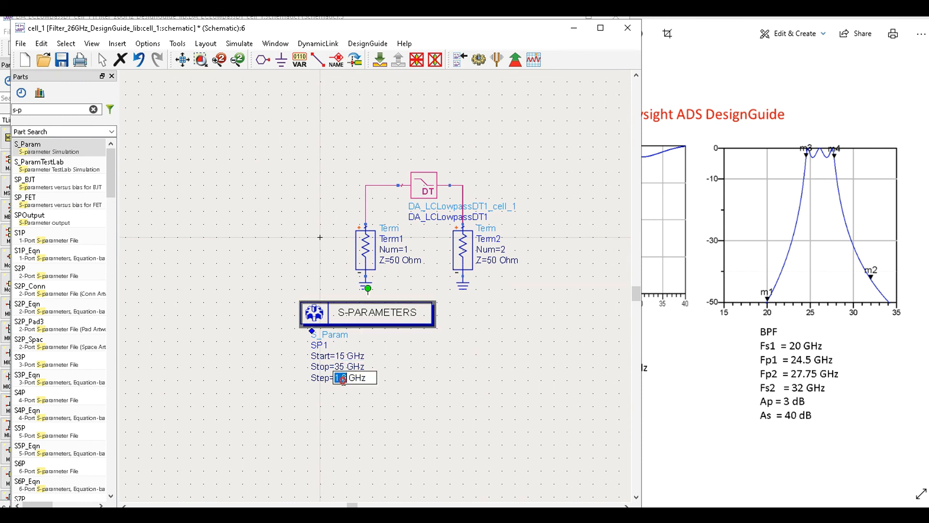
type("0.01")
left_click(420, 415)
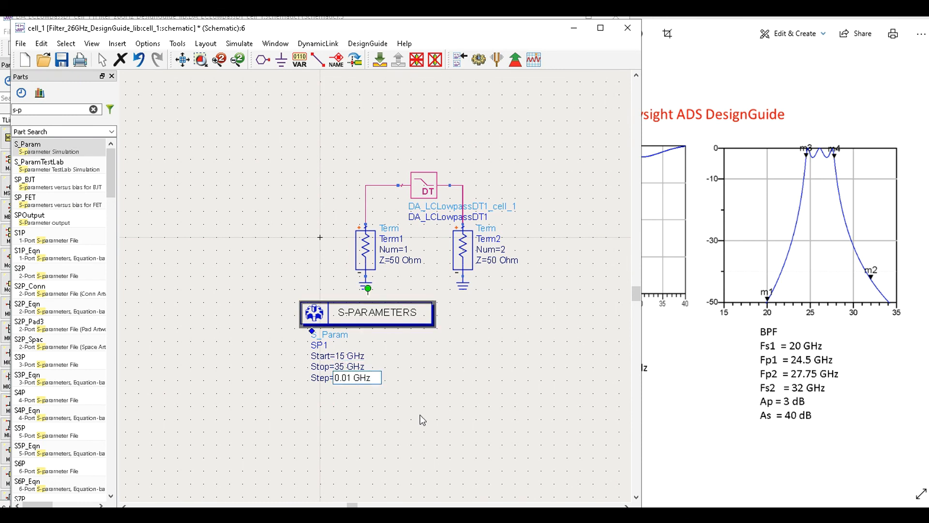
Run the S-parameter simulation of the lowpass schematic and place a rectangular plot on the empty data display page.
left_click(242, 44)
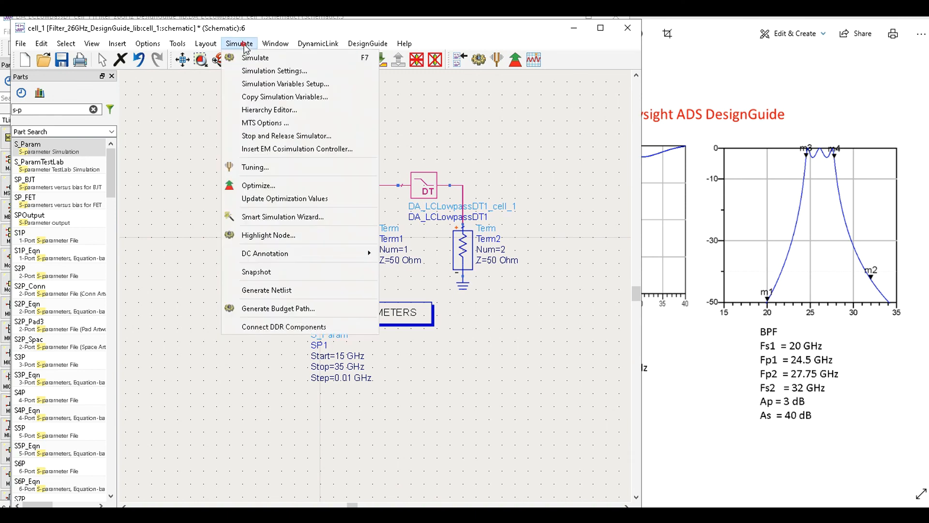
left_click(256, 58)
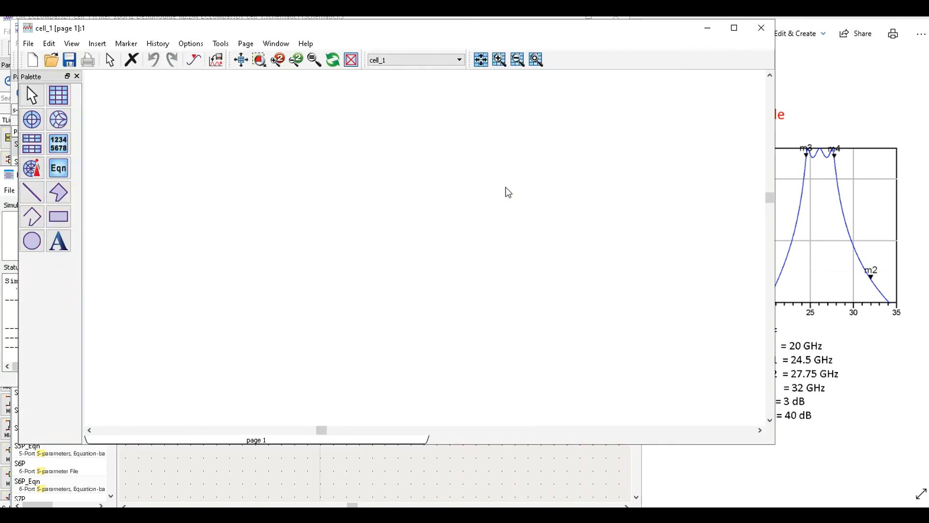
left_click(58, 95)
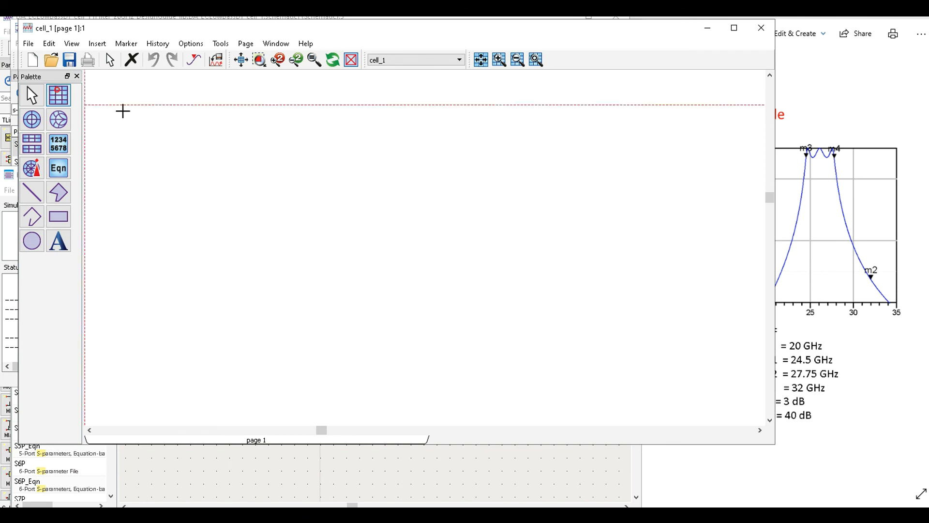
left_click(262, 158)
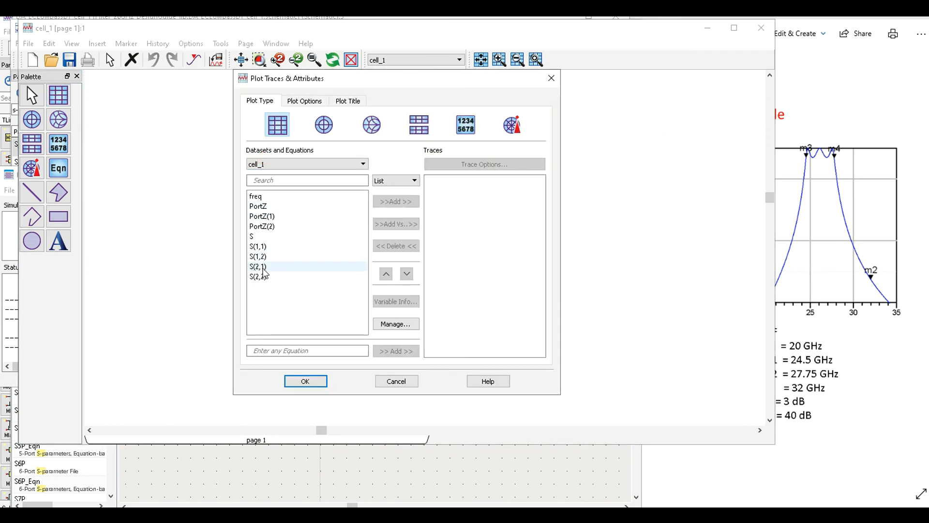
Add the S(1,1) and S(2,1) traces in dB to the rectangular plot.
left_click(261, 247)
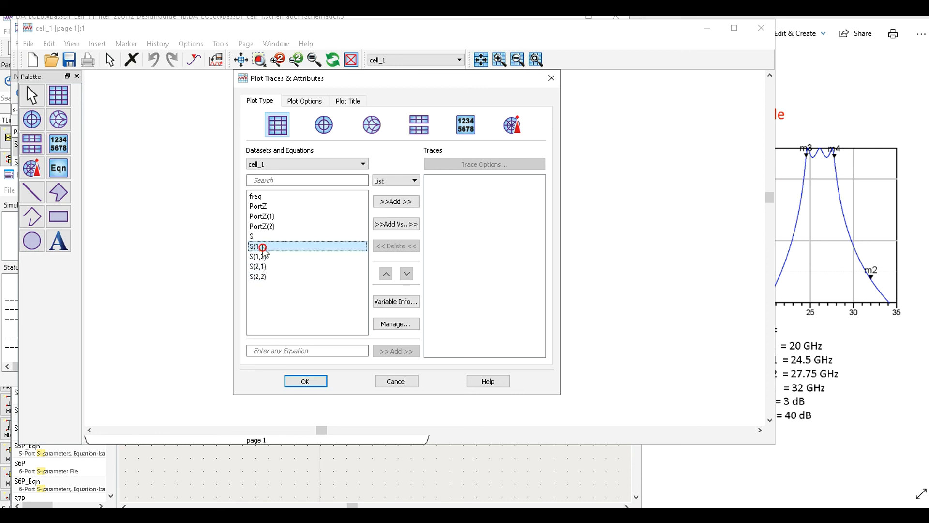
left_click(262, 267, "ctrl")
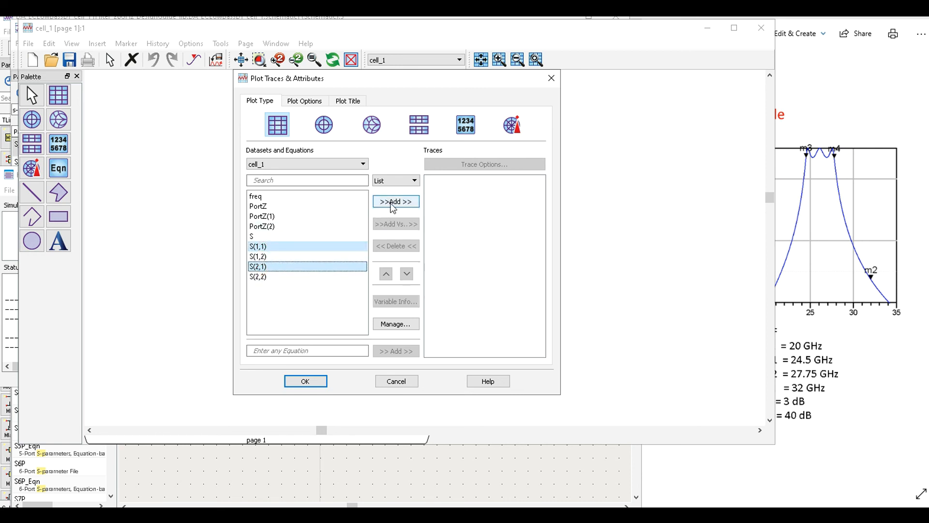
left_click(394, 202)
left_click(380, 315)
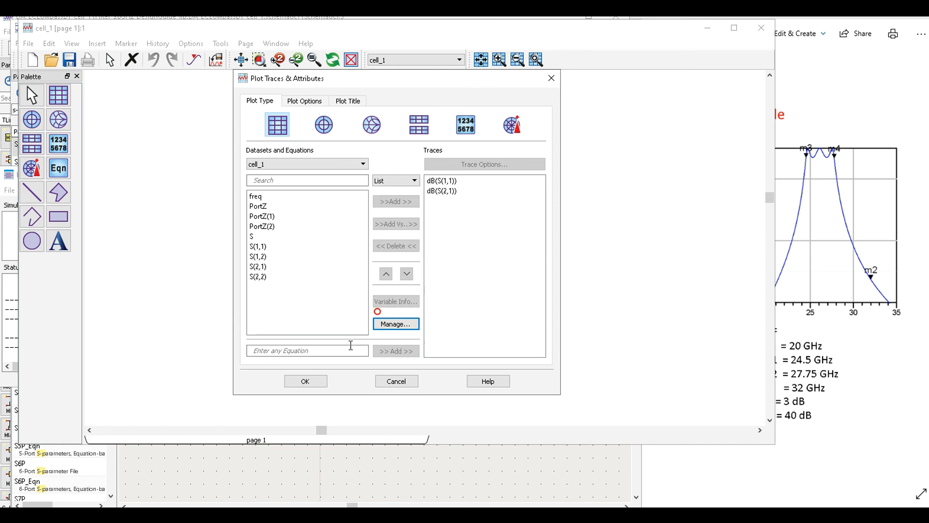
left_click(305, 381)
scroll(353, 244, "up", 2)
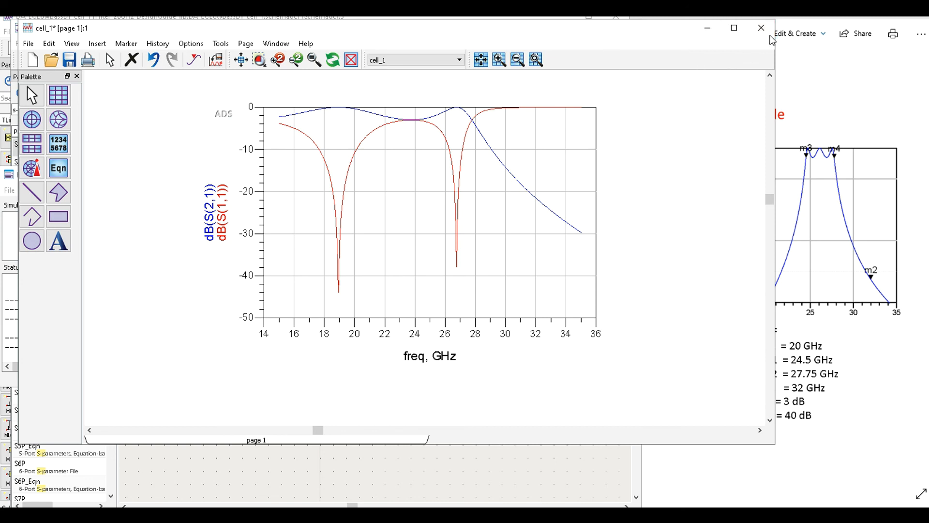
Close the cell_1 data display and schematic, saving the changes to both, and dismiss the simulation status window.
left_click(766, 34)
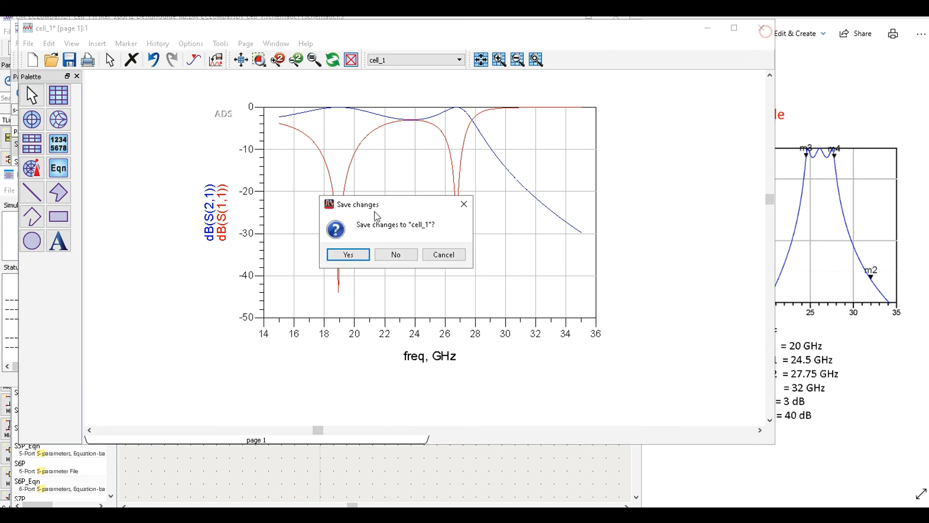
left_click(352, 254)
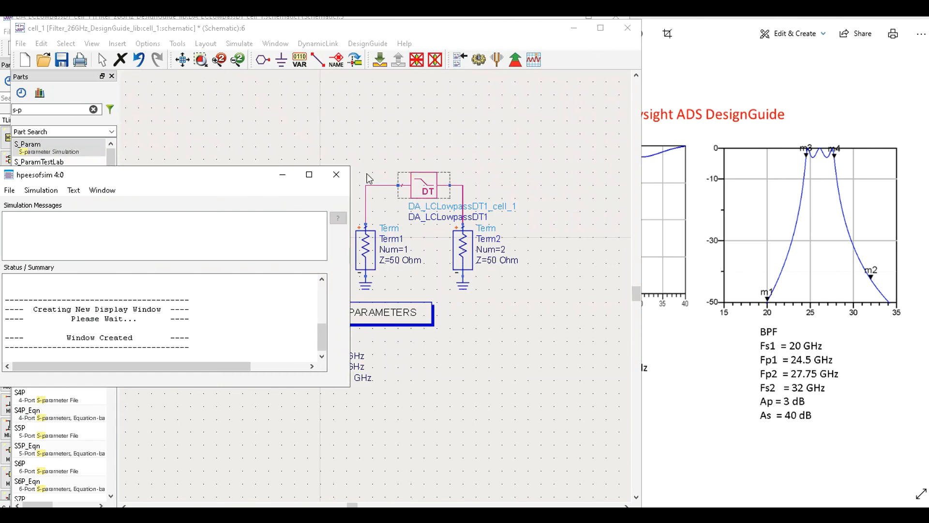
left_click(337, 173)
left_click(629, 30)
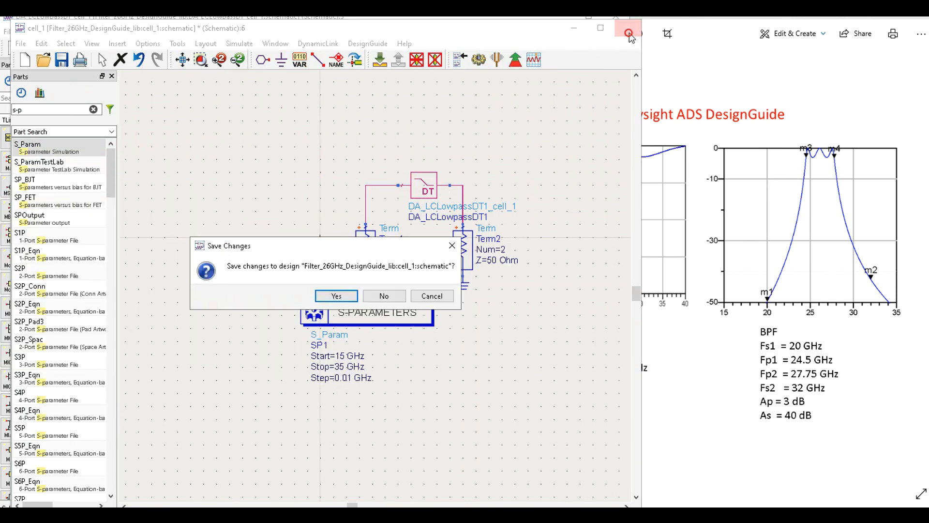
left_click(334, 295)
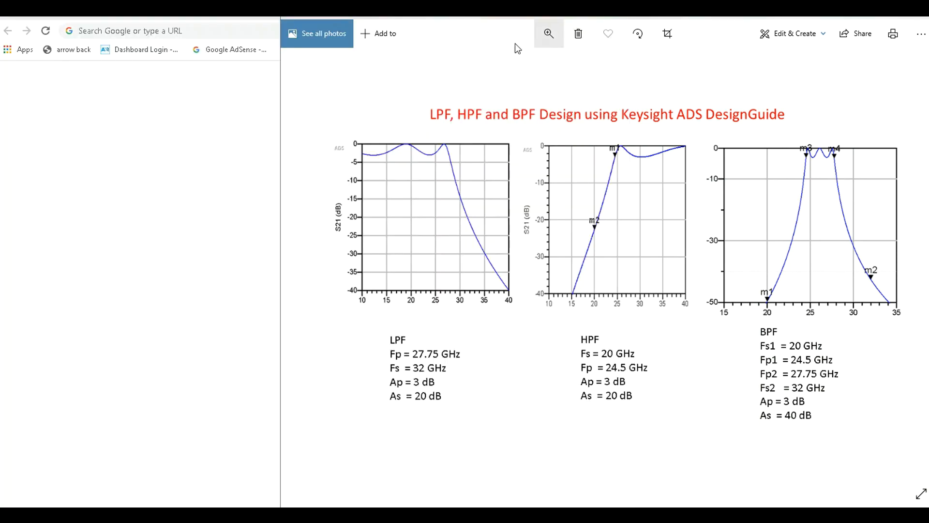
left_click(616, 17)
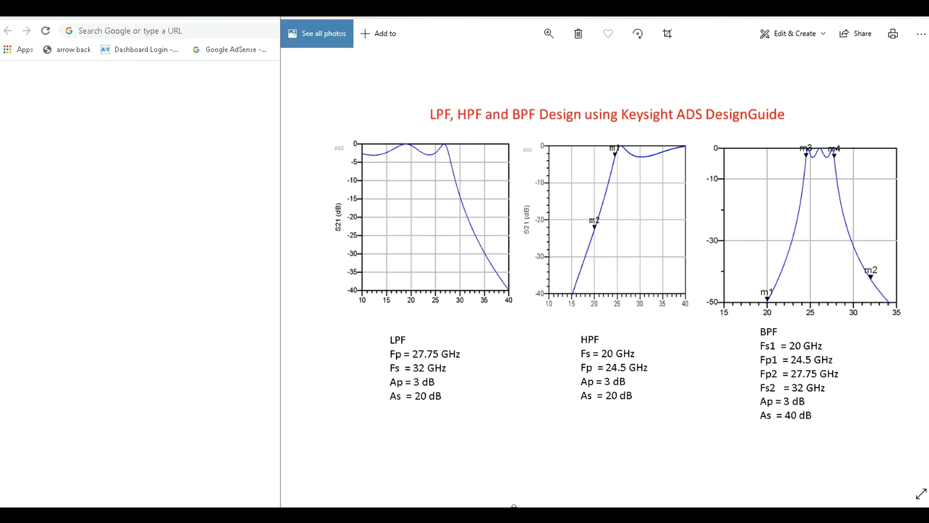
Create a new schematic named cell_2 in the Filter_26GHz_DesignGuide workspace.
mouse_move(528, 515)
left_click(601, 468)
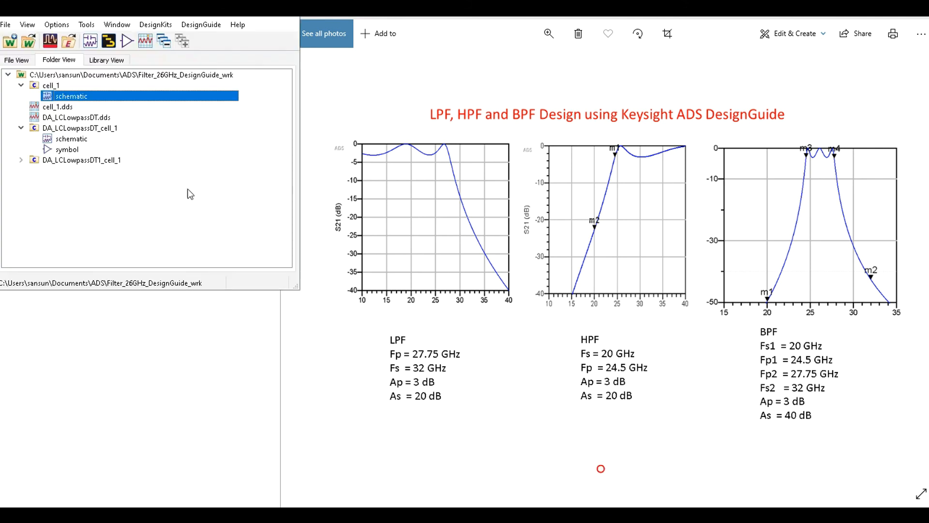
left_click(90, 41)
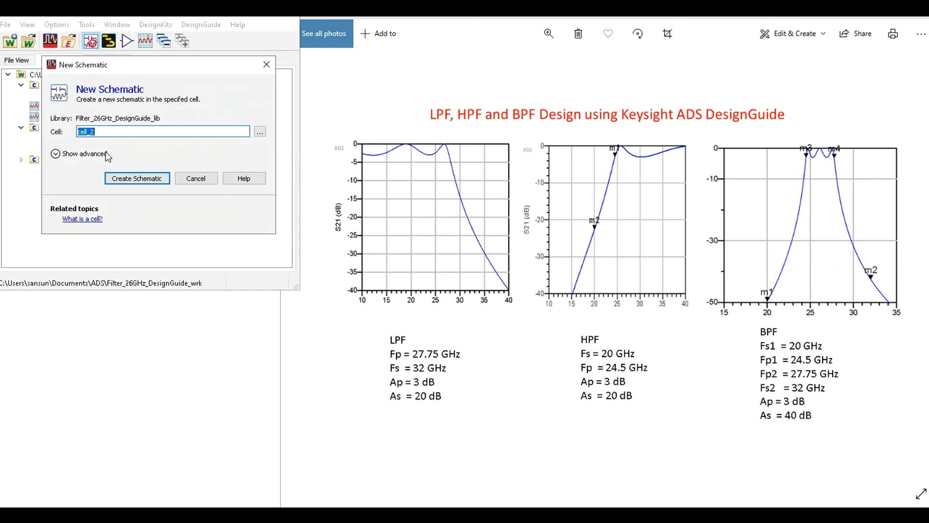
left_click(127, 182)
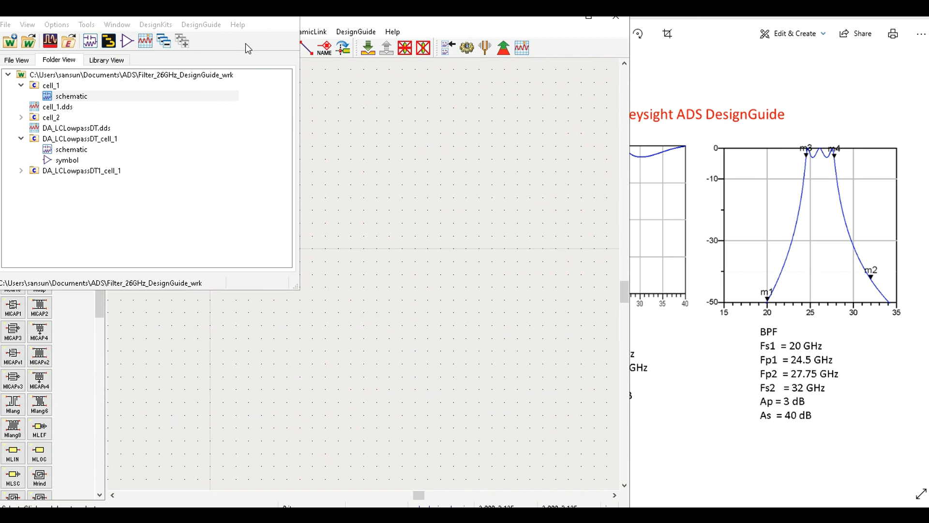
left_click(238, 14)
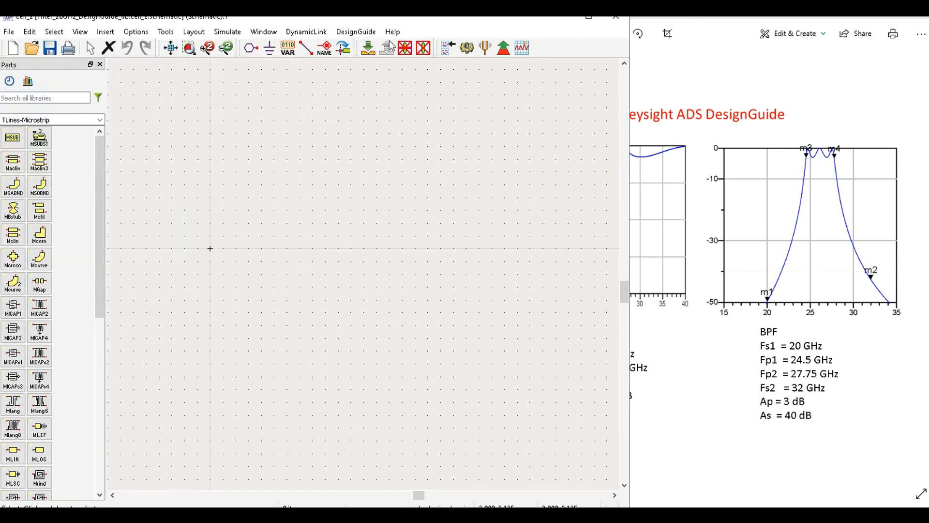
double_click(489, 17)
Check the HPF specifications in the reference image and open the Filter DesignGuide's Filter Control Window for cell_2.
left_click(707, 383)
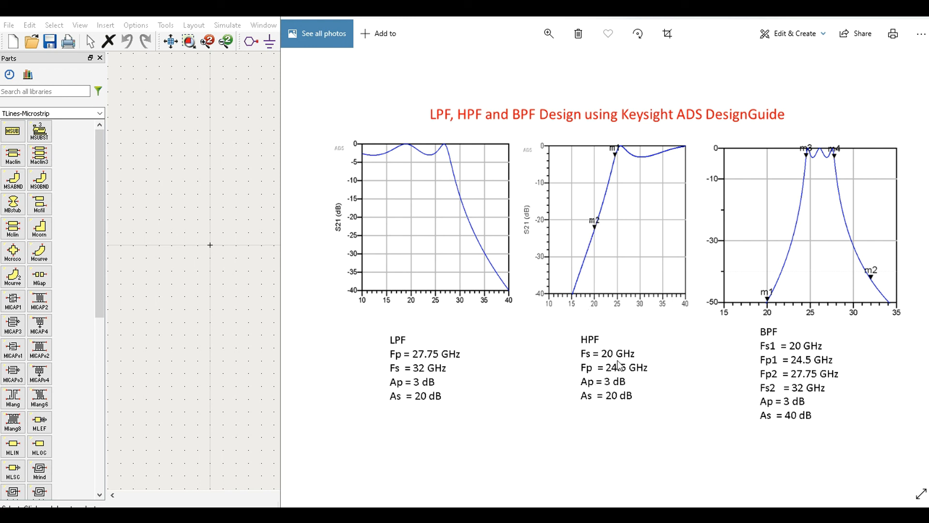
left_click(218, 191)
left_click(356, 27)
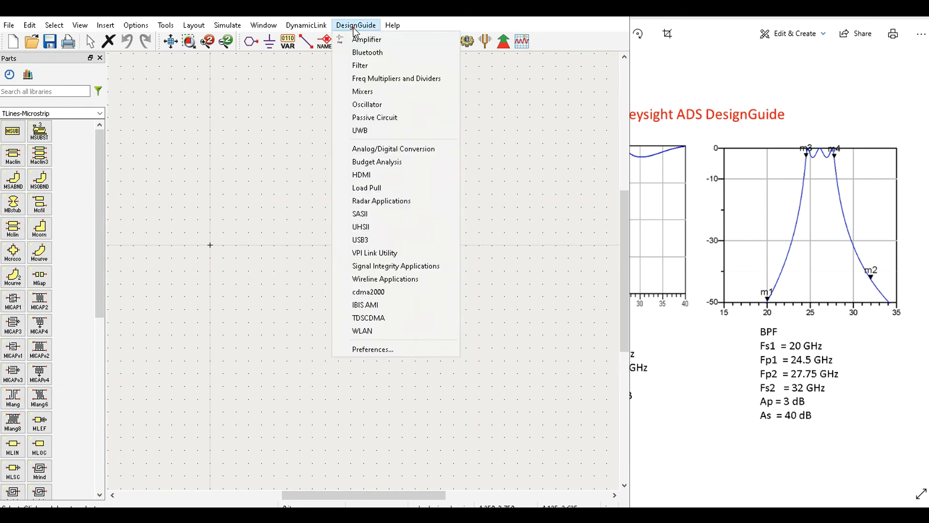
left_click(361, 66)
left_click(78, 63)
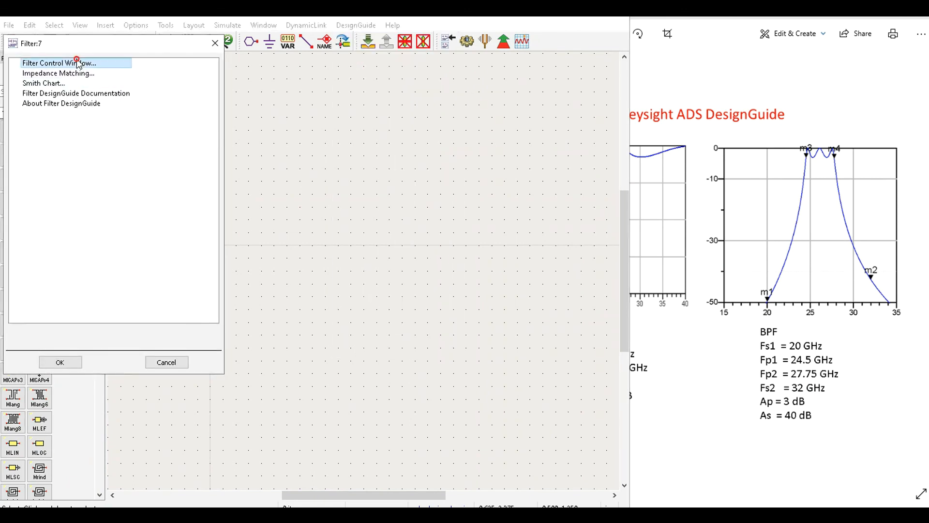
double_click(77, 62)
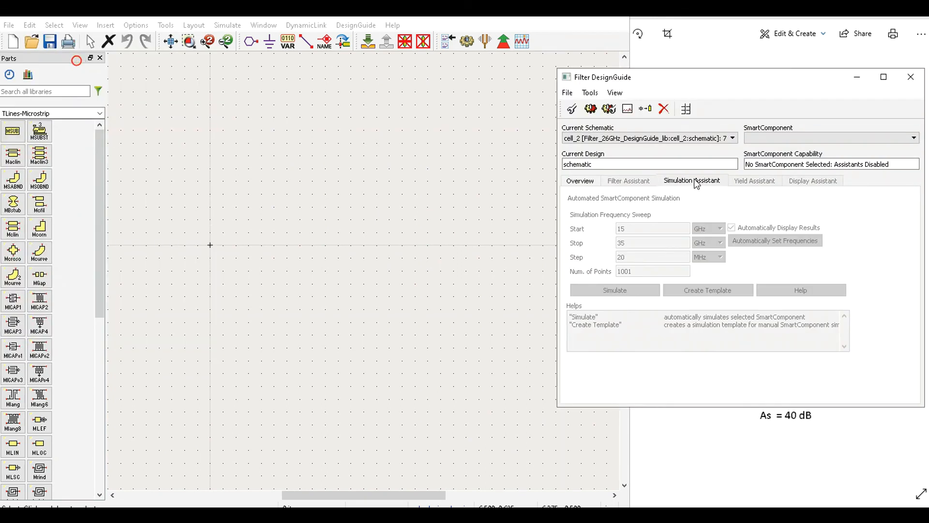
Load the Filter DesignGuide component palette and place one double-terminated (DT) highpass filter component in the cell_2 schematic.
left_click(686, 109)
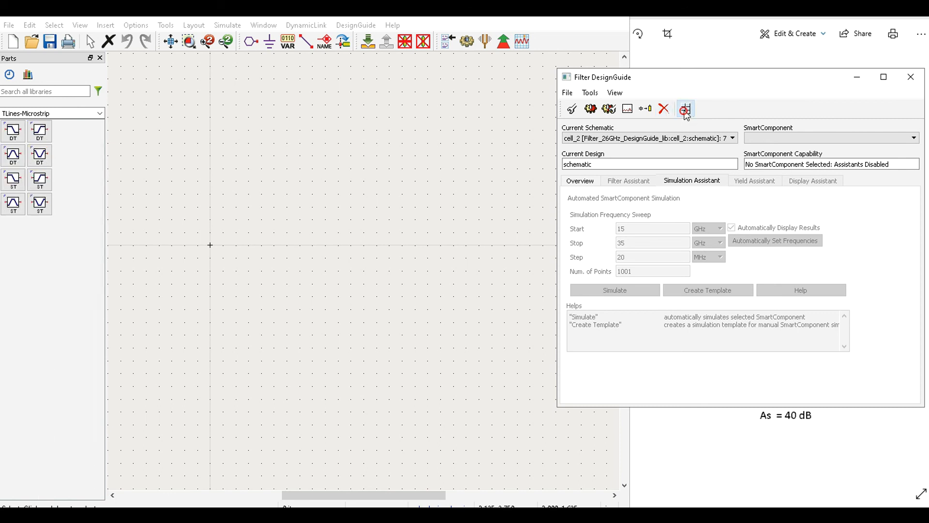
left_click(41, 135)
left_click(55, 122)
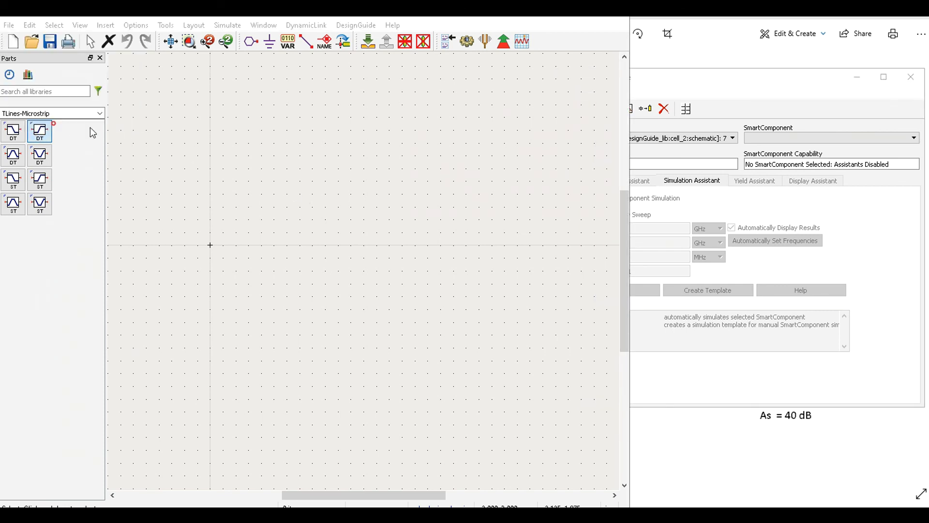
left_click(300, 187)
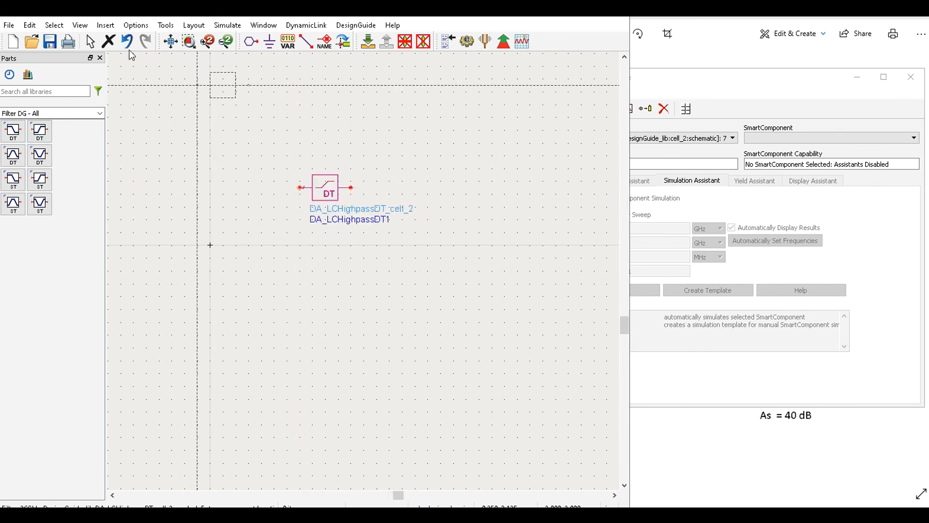
left_click(90, 42)
Set the highpass component's stopband edge Fs to 20 GHz and passband corner Fp to 24.5 GHz.
scroll(341, 199, "up", 3)
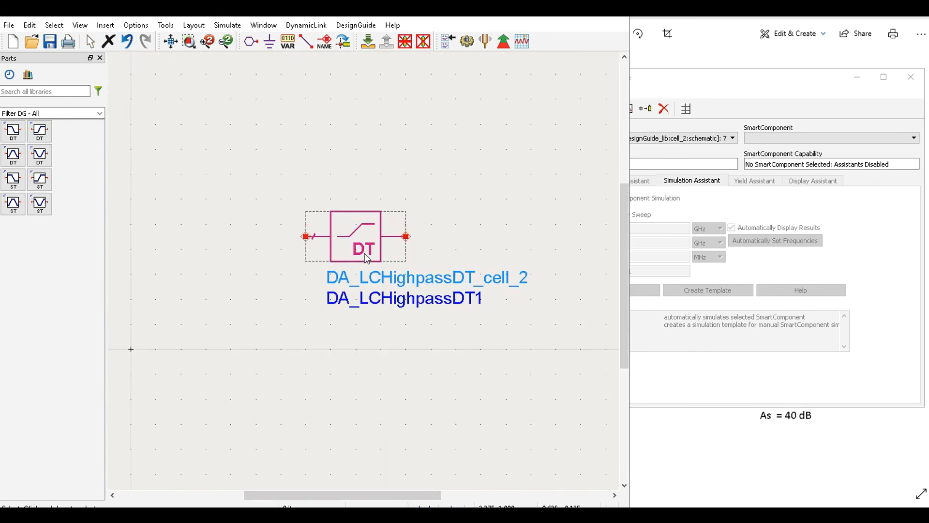
double_click(365, 253)
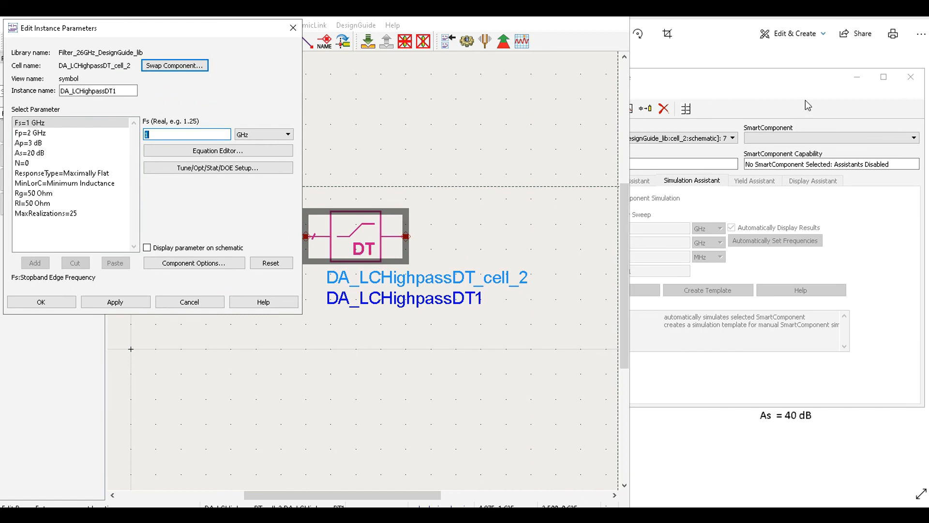
left_click(798, 437)
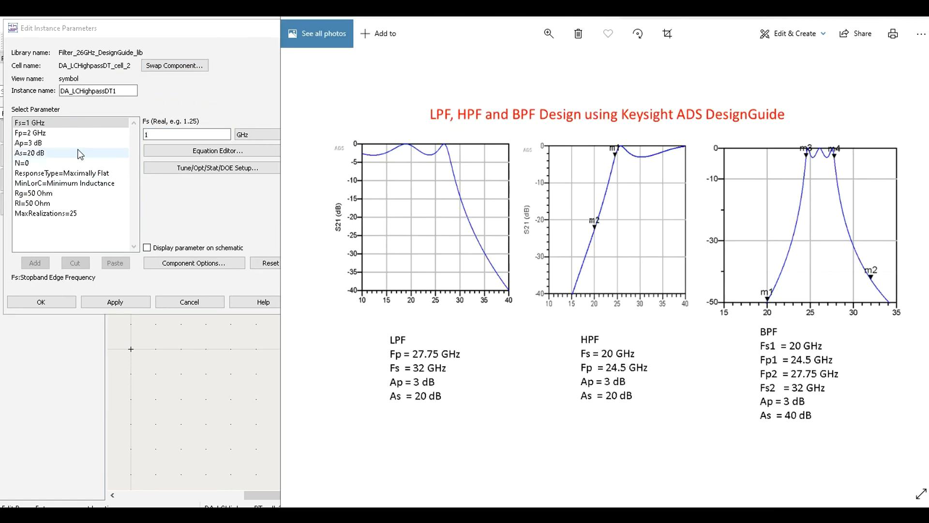
left_click(168, 139)
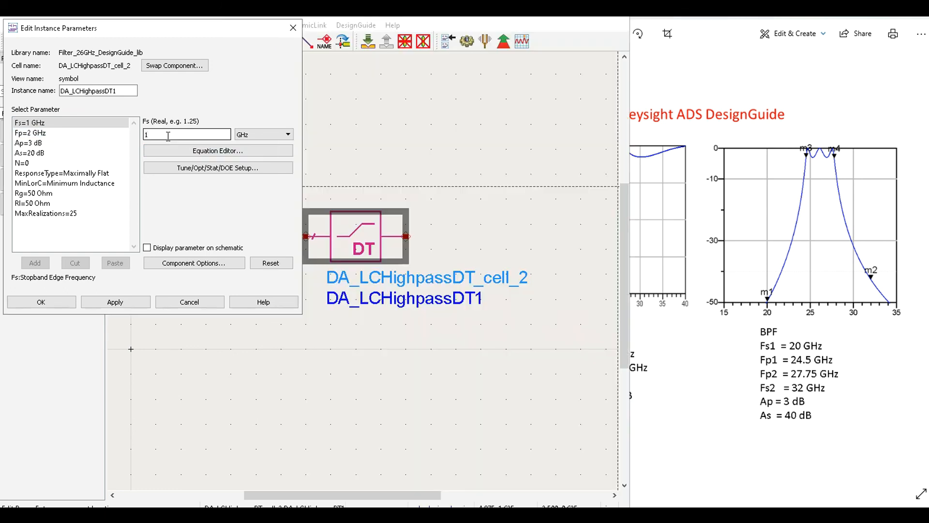
left_click_drag(167, 137, 98, 140)
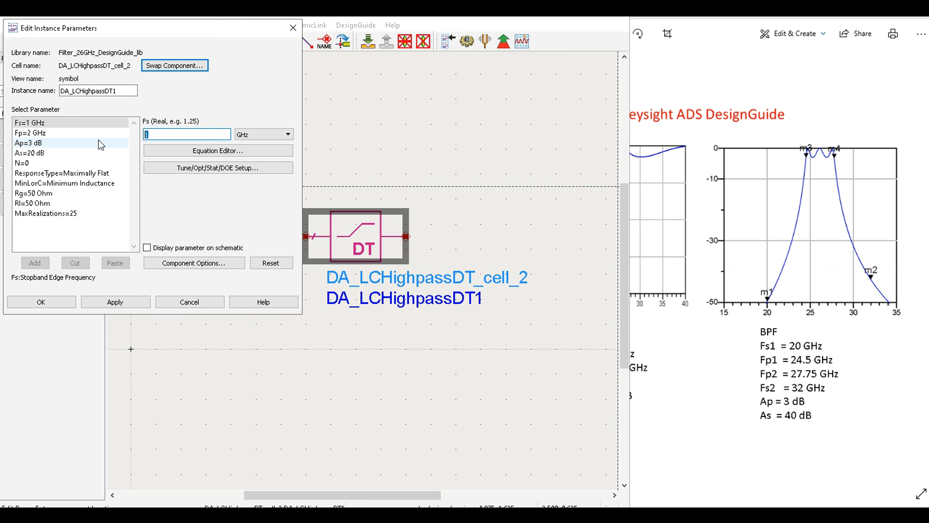
type("20")
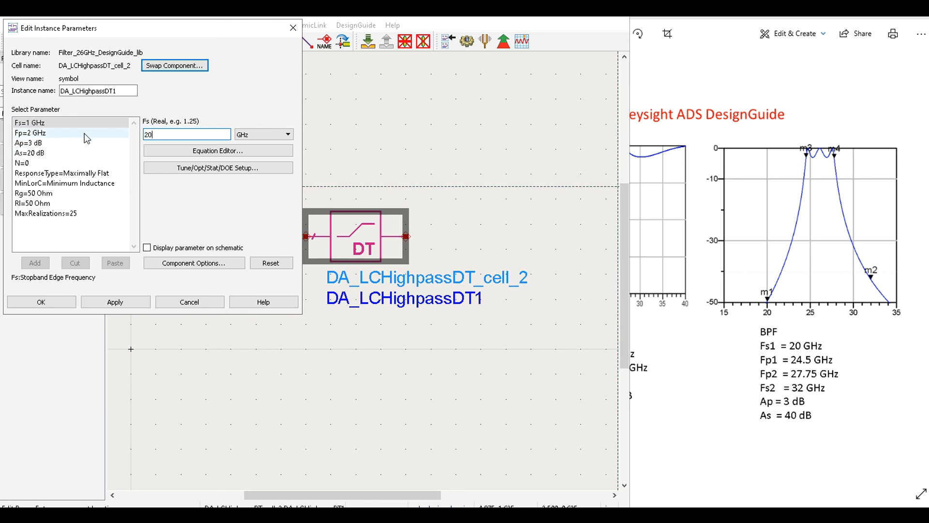
left_click(85, 133)
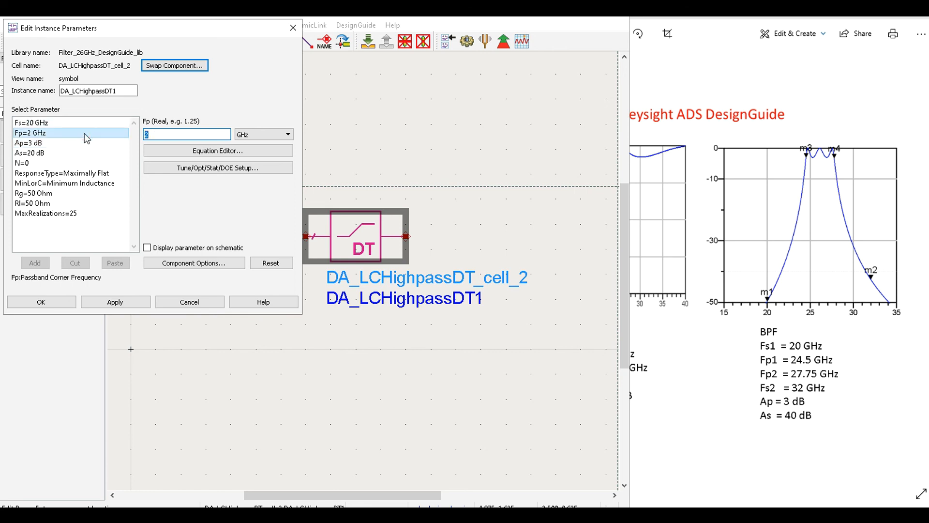
type("24.5")
left_click(122, 302)
left_click(53, 300)
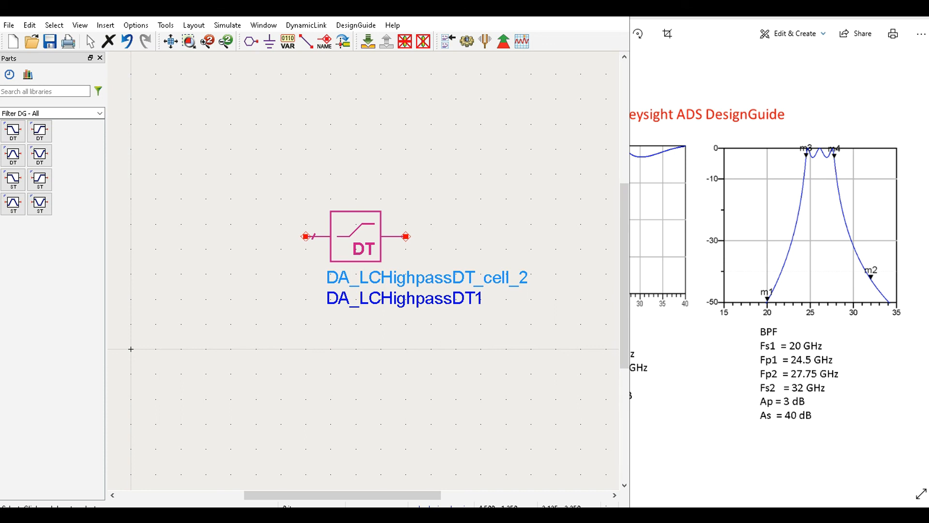
Return to the Filter DesignGuide window and select DA_LCHighpassDT1 as its SmartComponent.
left_click(514, 514)
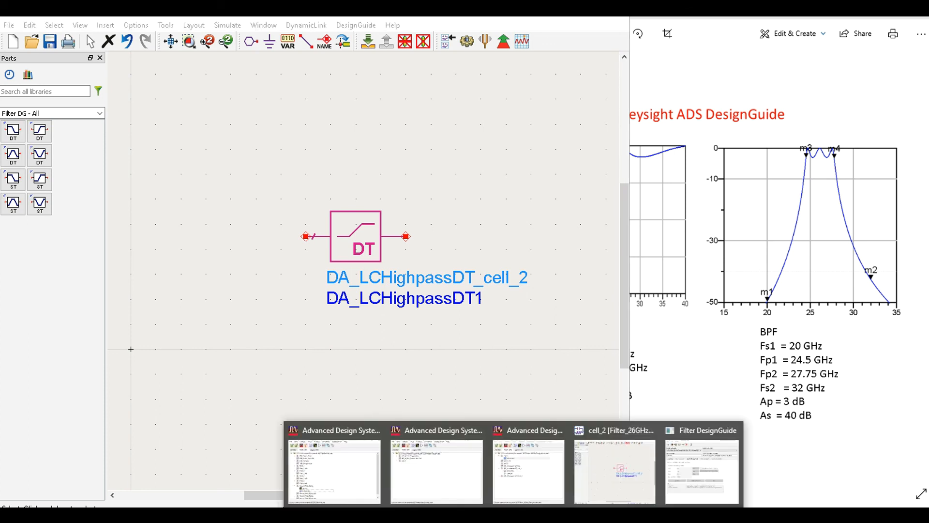
left_click(710, 455)
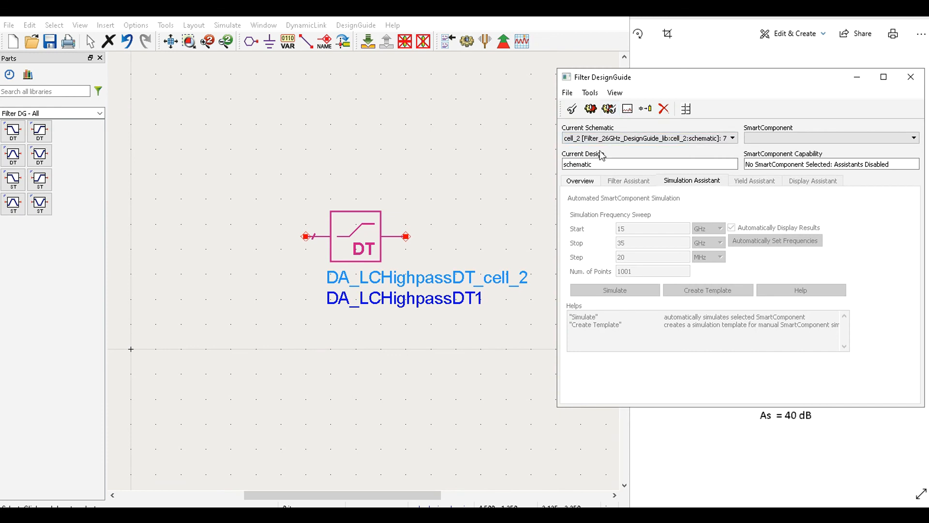
left_click(811, 139)
left_click(812, 147)
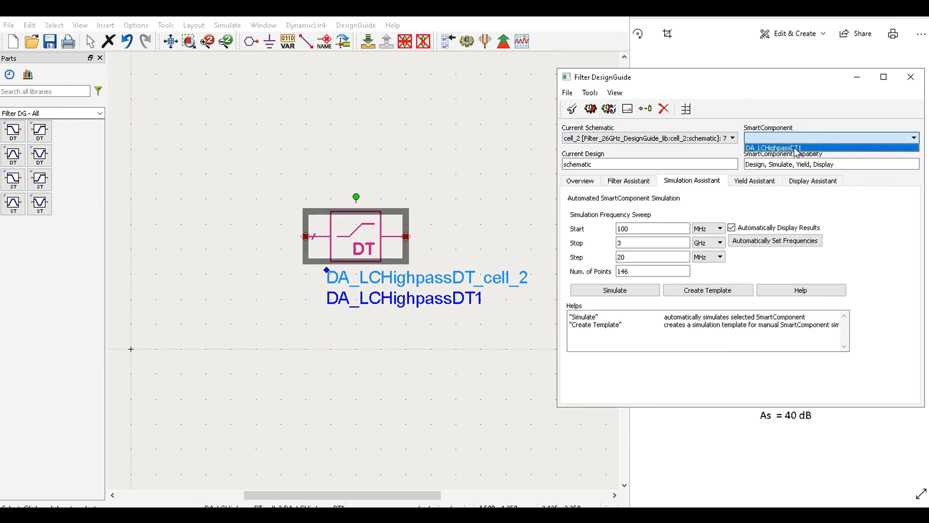
Select DA_LCHighpassDT1 as the SmartComponent and show its Filter Assistant settings.
left_click(795, 148)
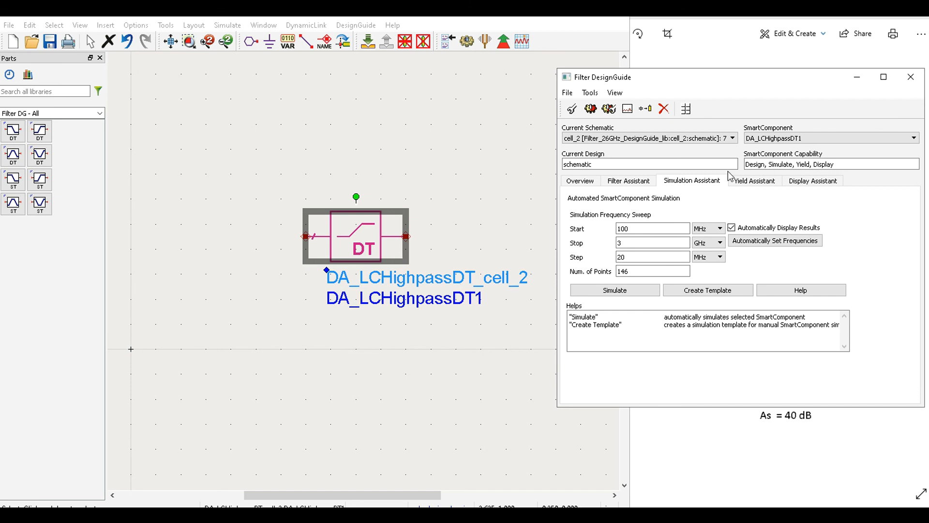
left_click(624, 185)
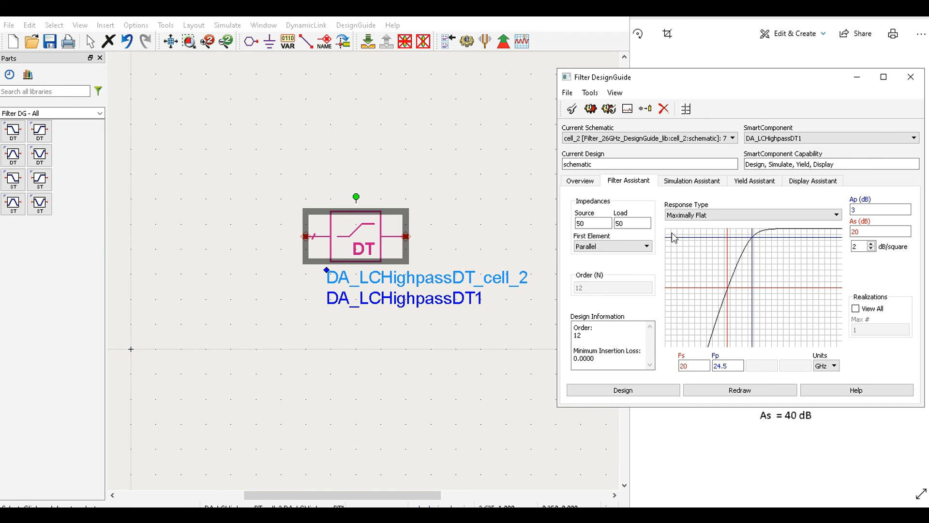
Try a passband attenuation Ap of 10 dB for the highpass filter and restore it to 3 dB.
double_click(866, 210)
type("10")
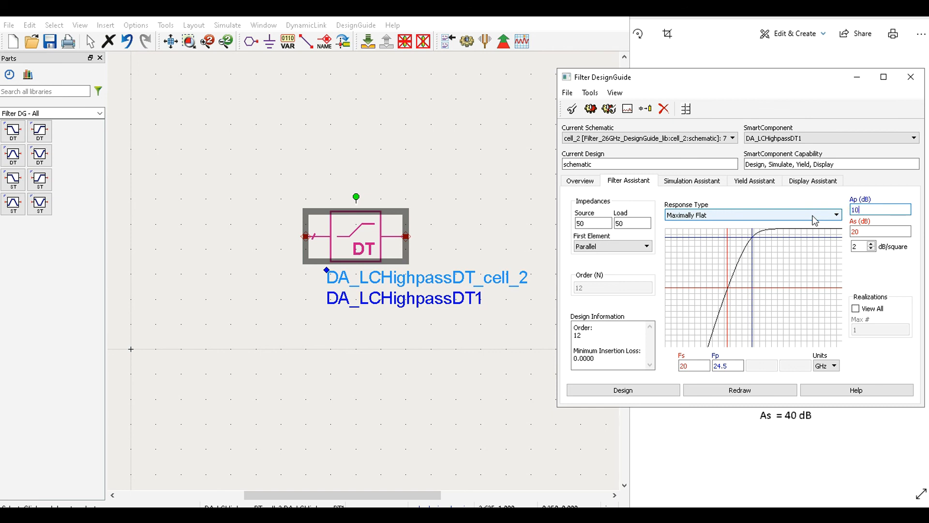
key("Return")
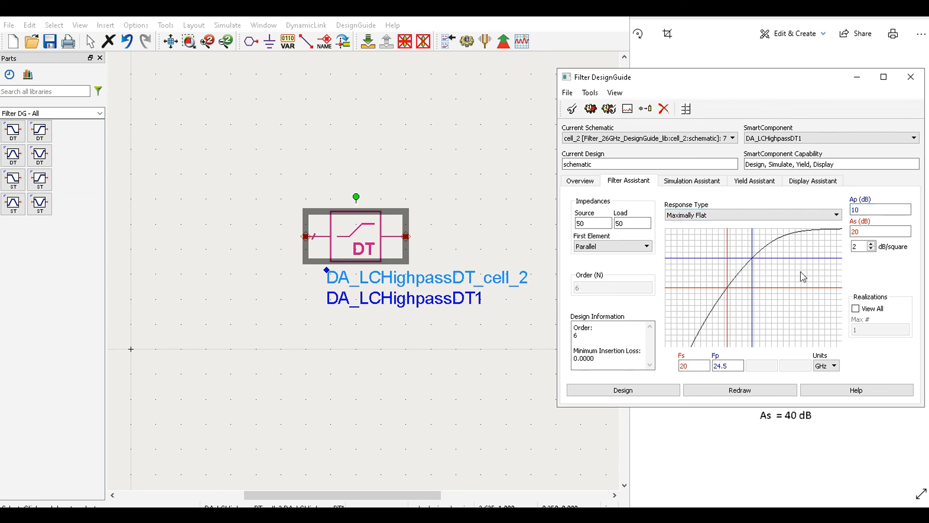
double_click(862, 210)
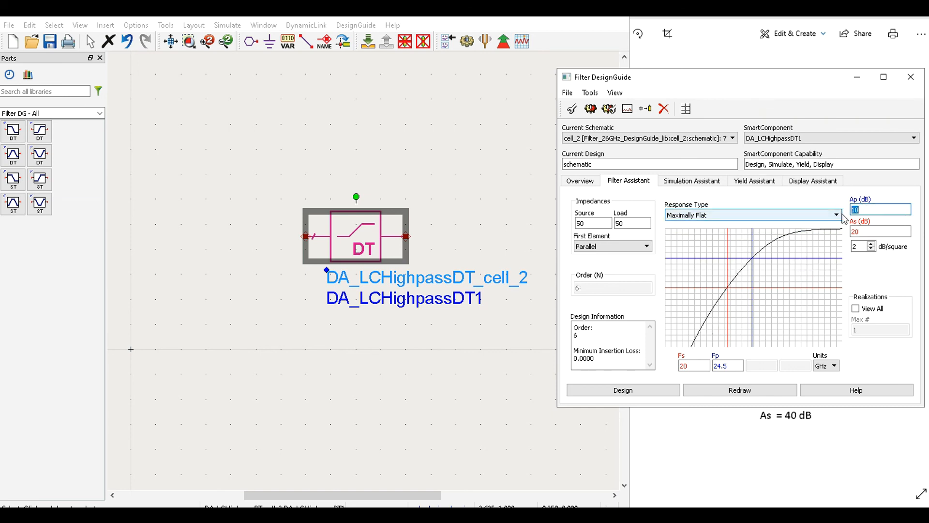
type("3")
left_click(796, 292)
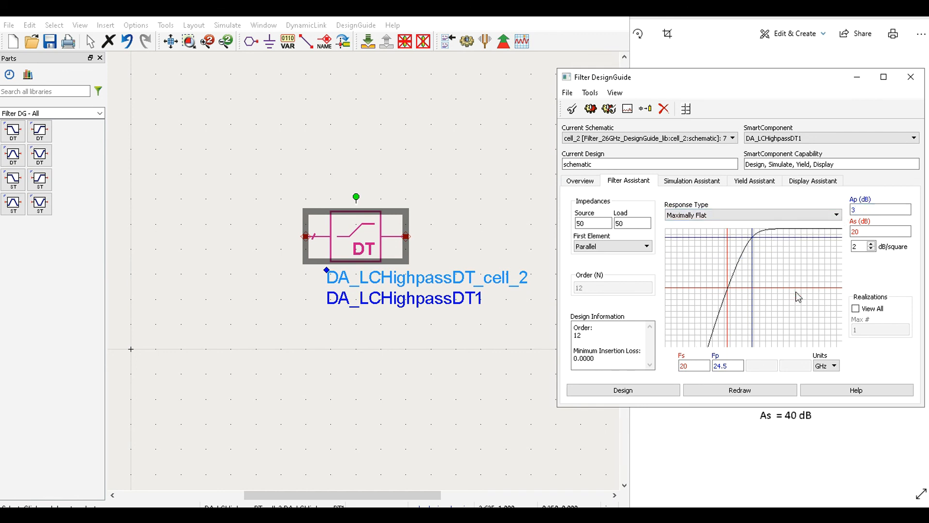
Compare the filter order for the Chebyshev, Maximally Flat, Bessel-Thomson and Gaussian response types.
left_click(773, 216)
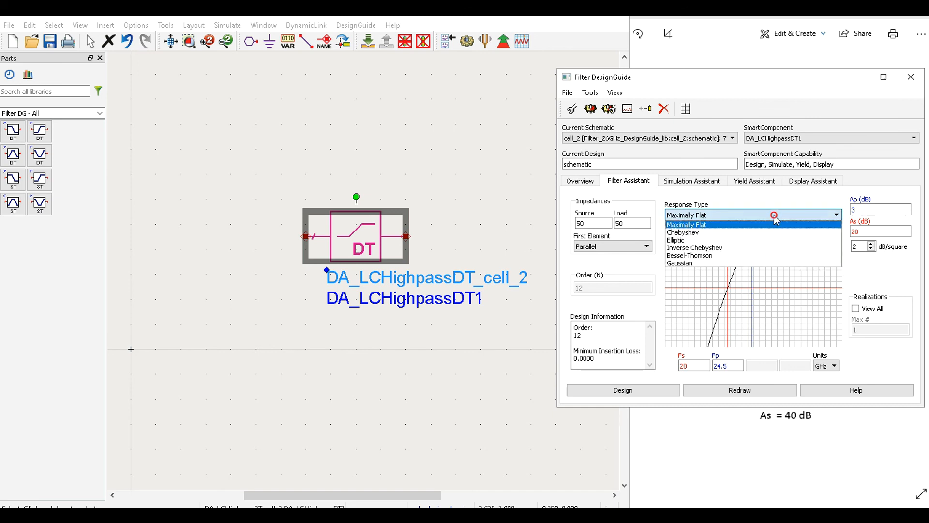
left_click(760, 233)
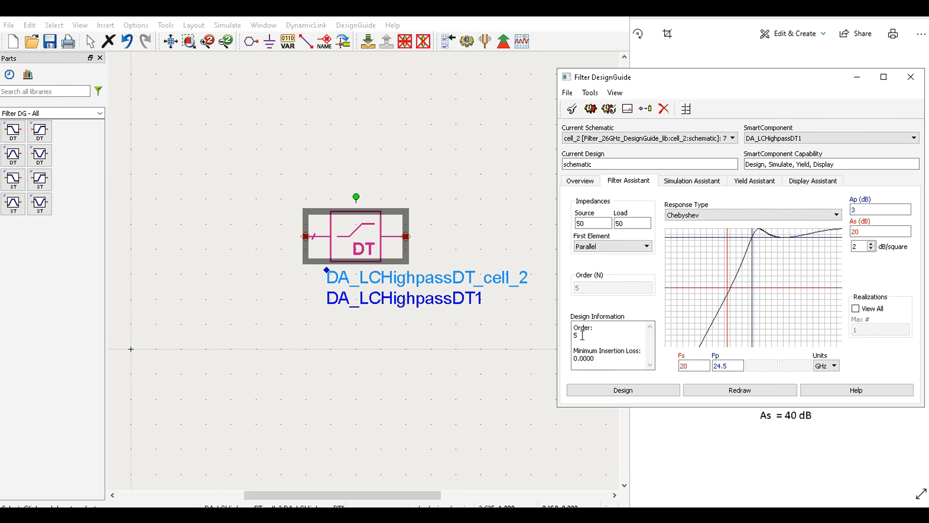
left_click(745, 215)
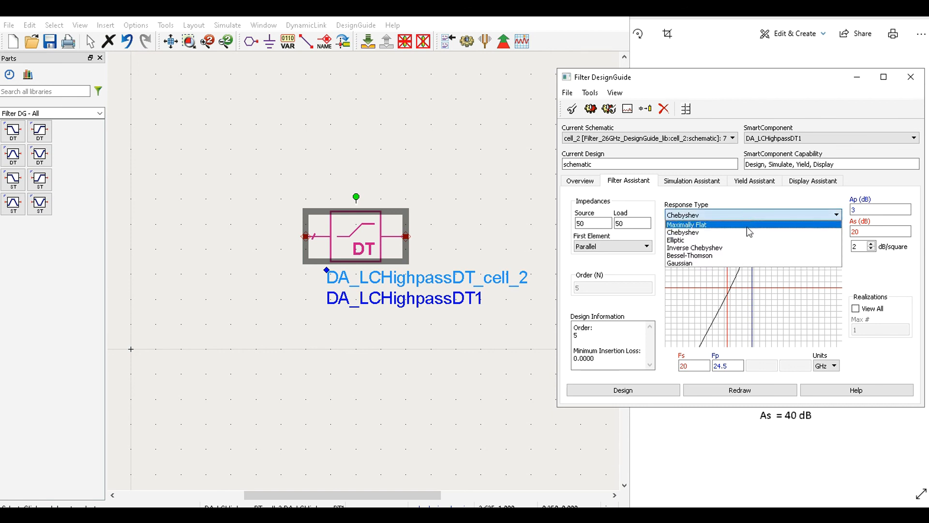
left_click(747, 225)
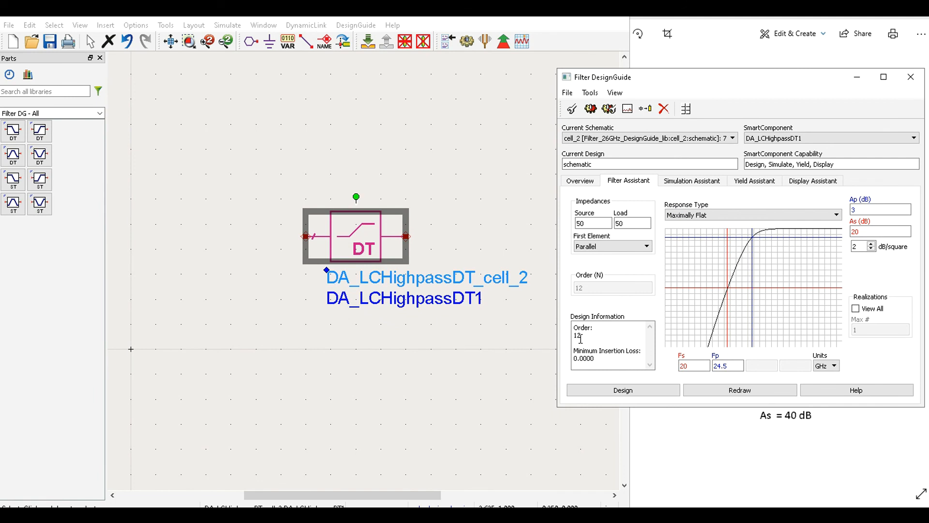
left_click(754, 216)
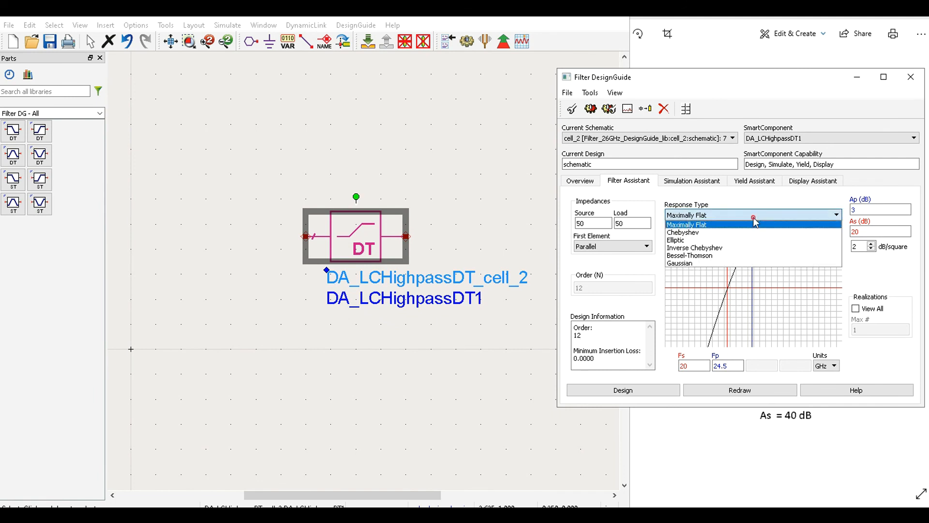
left_click(747, 256)
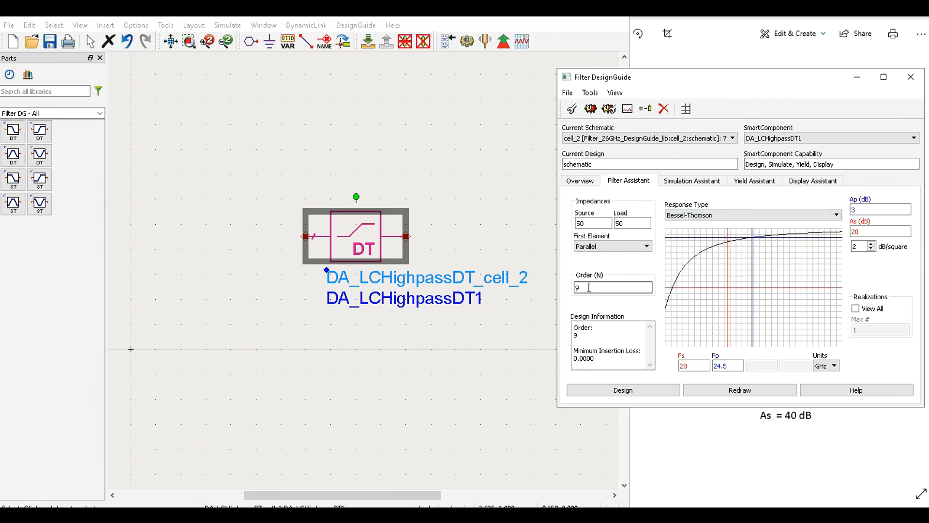
left_click(737, 216)
left_click(721, 262)
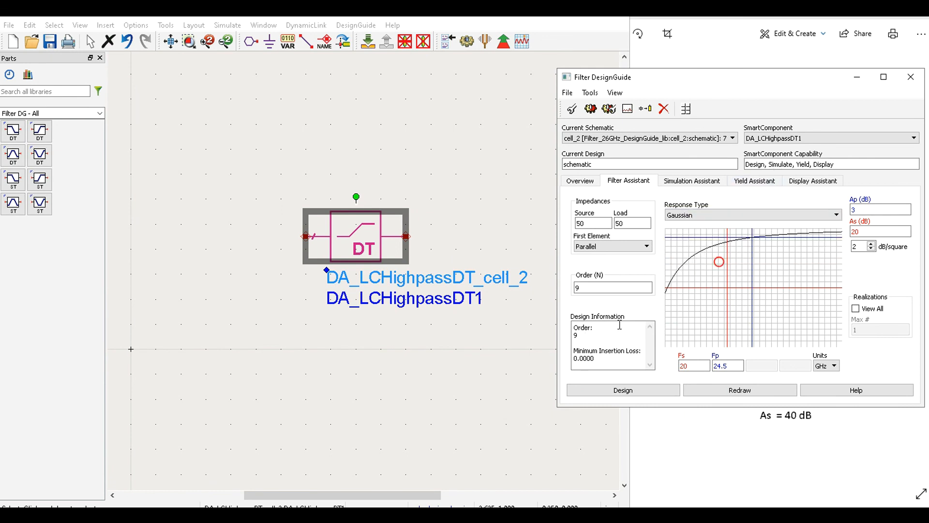
Set the highpass filter's response type to Chebyshev and generate the design.
left_click(769, 215)
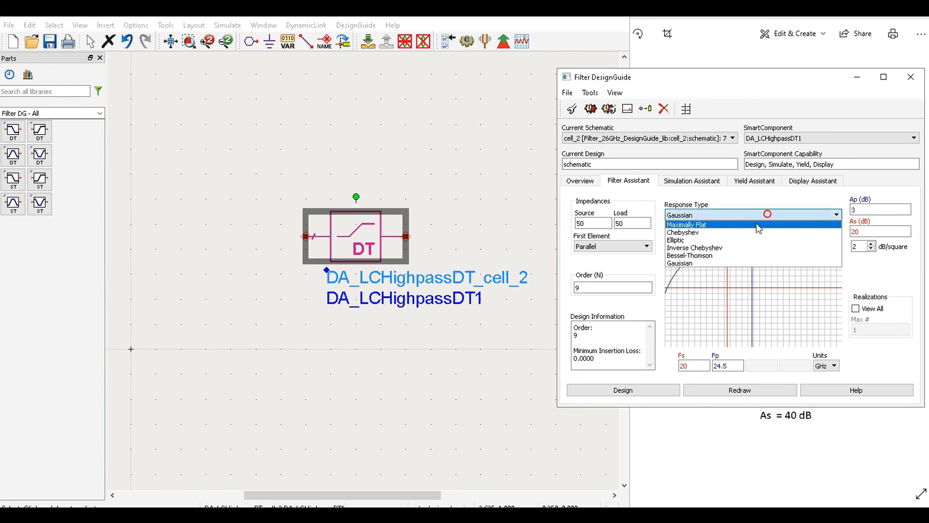
left_click(747, 231)
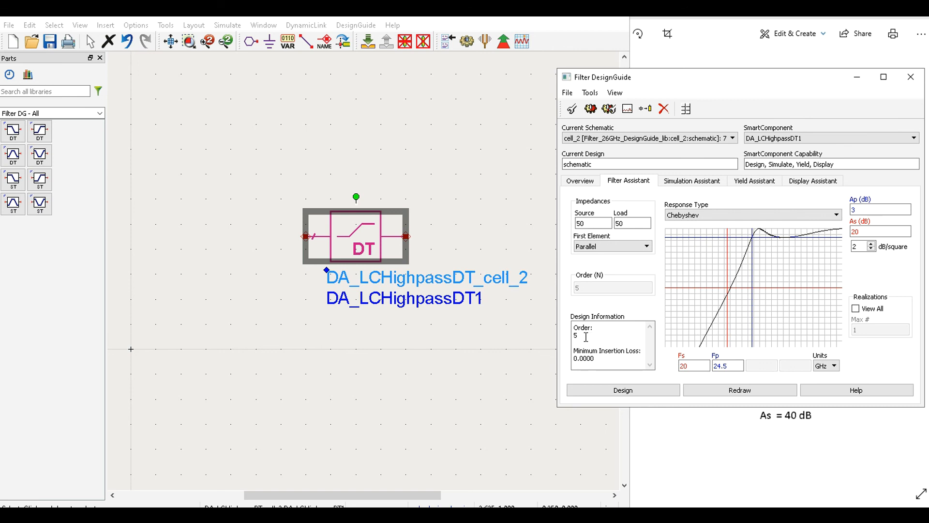
left_click(622, 391)
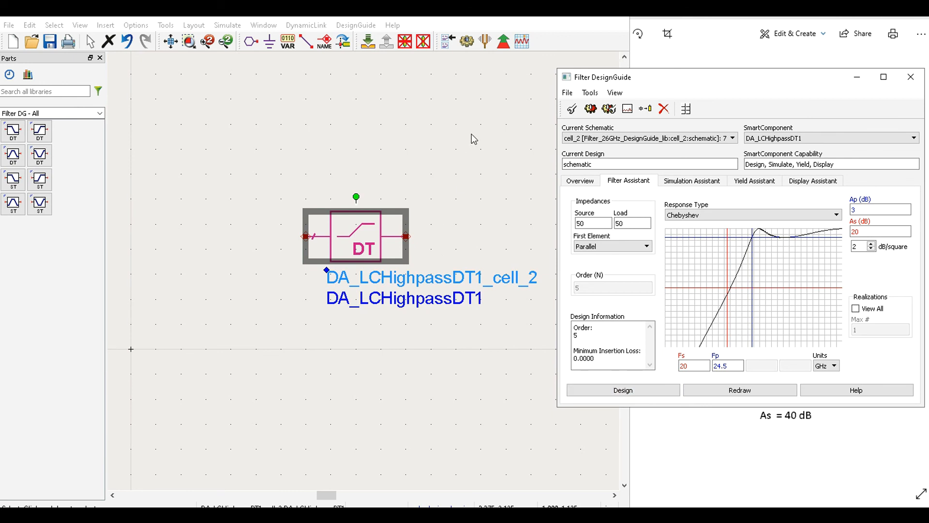
Push into the highpass component's hierarchy to inspect its generated LC circuit and return to the cell_2 schematic.
left_click(479, 102)
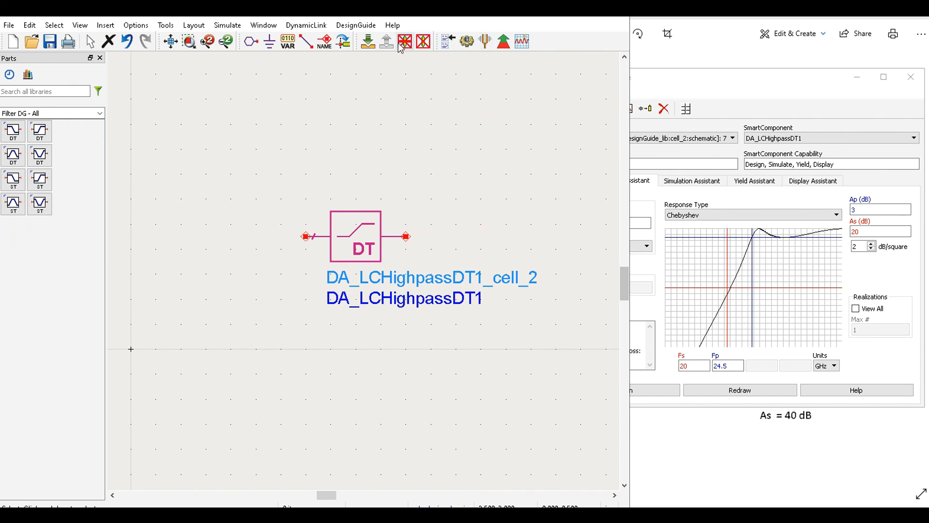
left_click(368, 42)
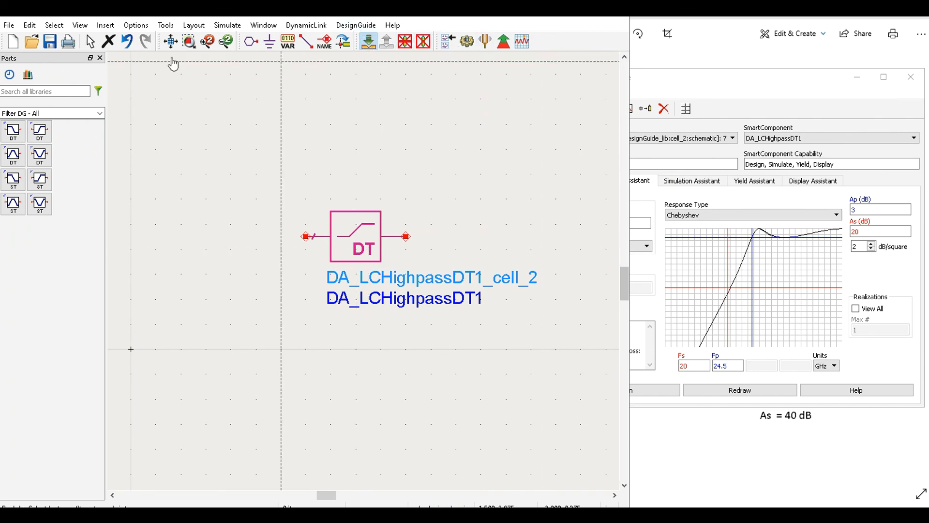
left_click(90, 42)
left_click(359, 242)
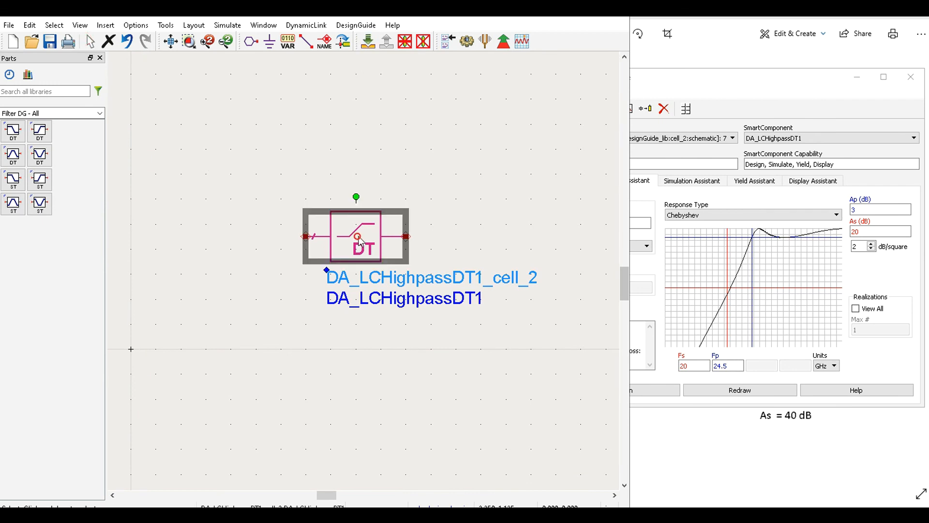
left_click(367, 45)
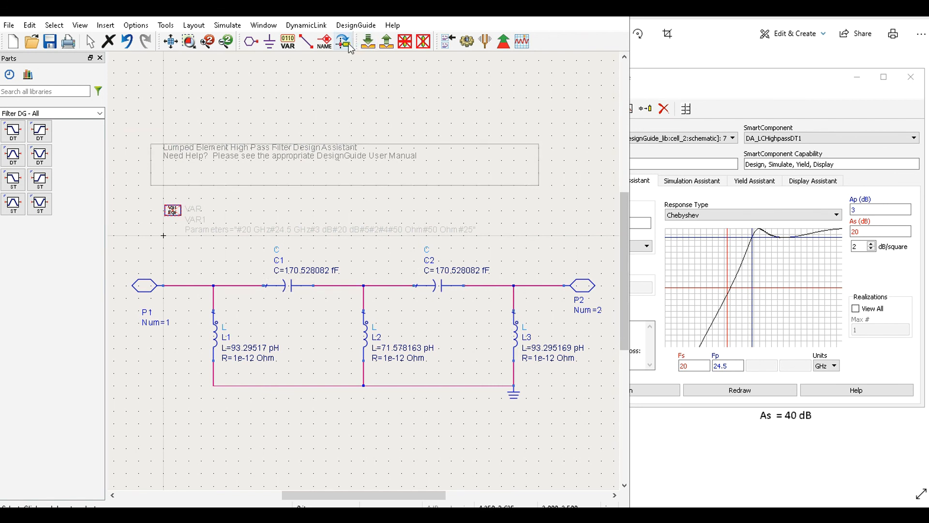
left_click(387, 42)
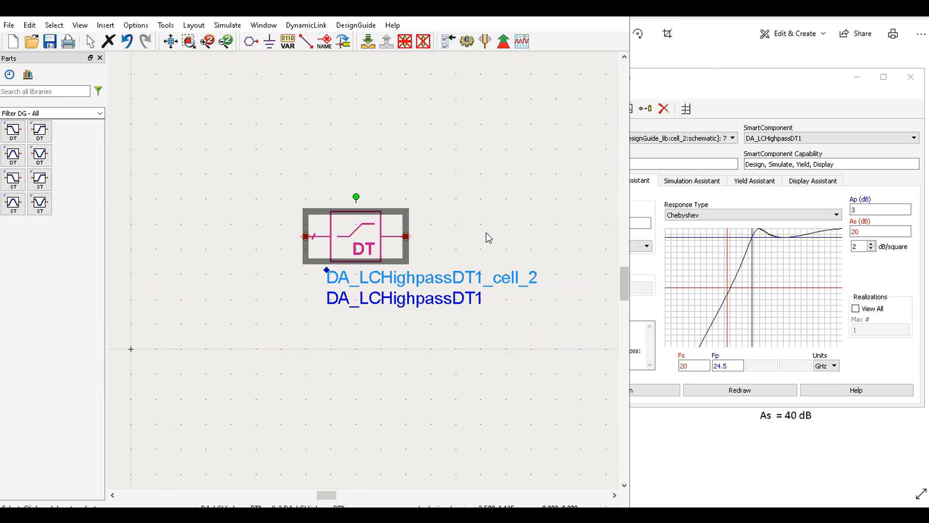
Set the simulation frequency sweep's start to 15 MHz and stop to 35 GHz, and simulate the highpass filter with automatic result display.
left_click(781, 85)
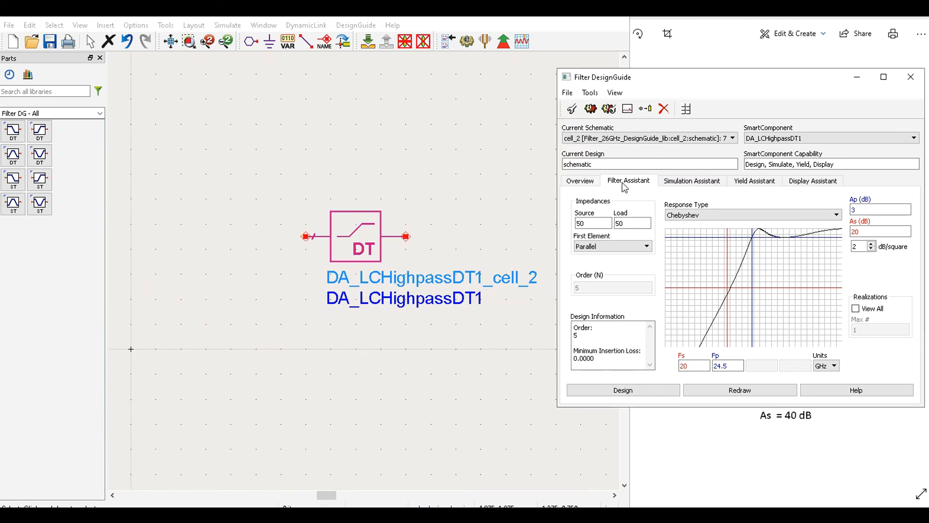
left_click(686, 187)
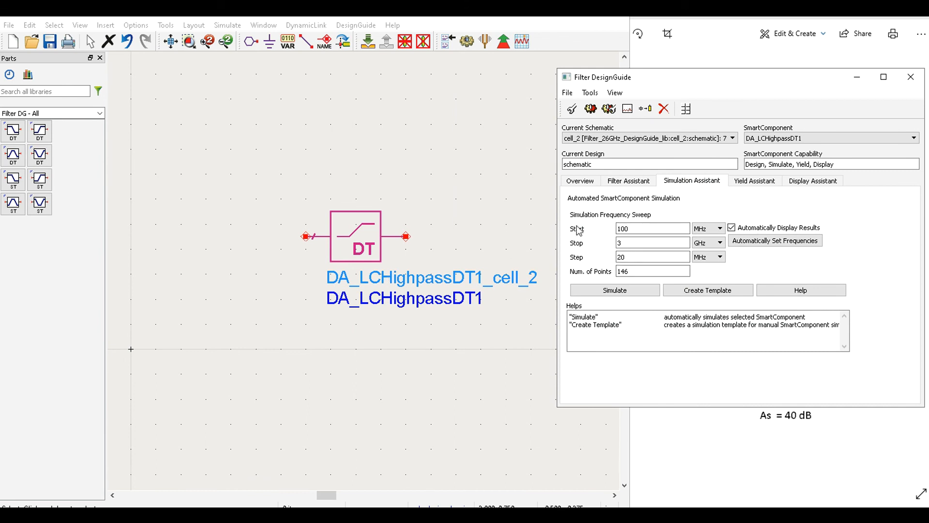
left_click_drag(638, 229, 605, 235)
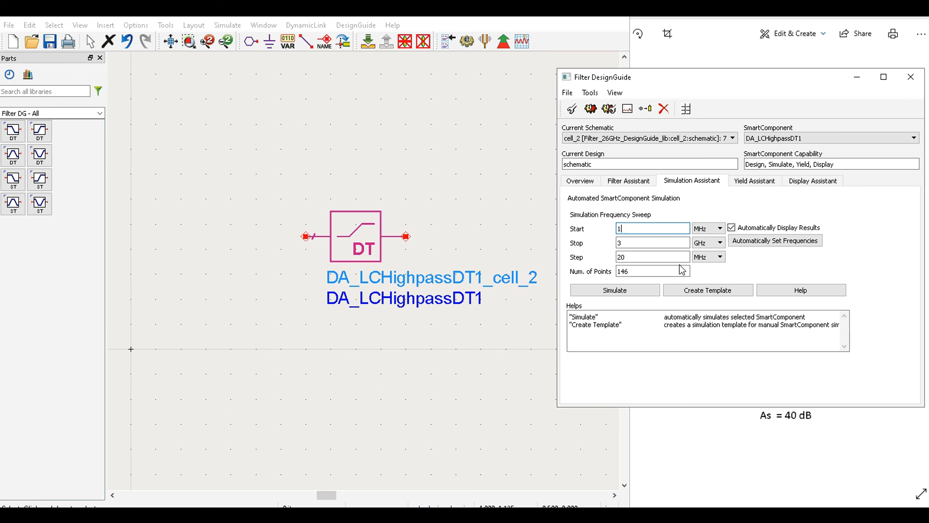
left_click(663, 246)
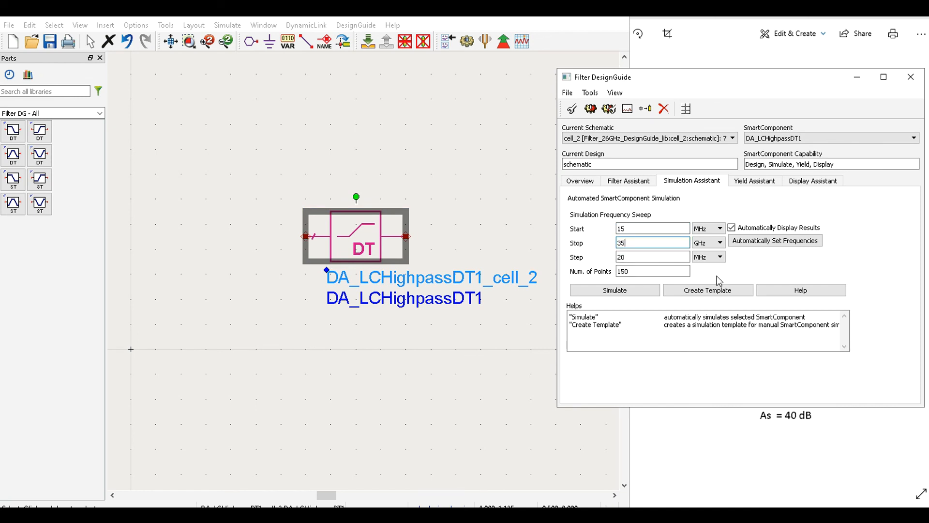
left_click(731, 229)
left_click(731, 229)
left_click(622, 298)
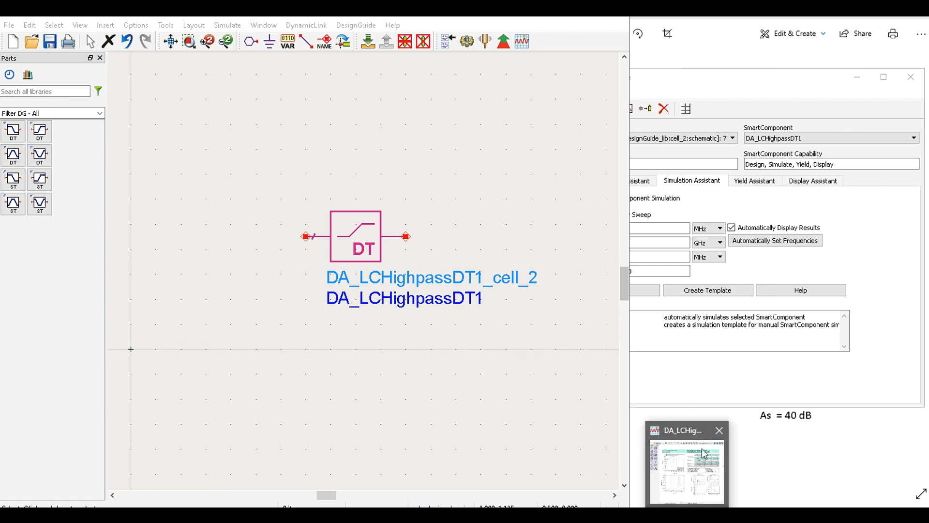
Open the highpass results display and examine the S21 (dB) response plot over frequency.
left_click(704, 450)
left_click(702, 446)
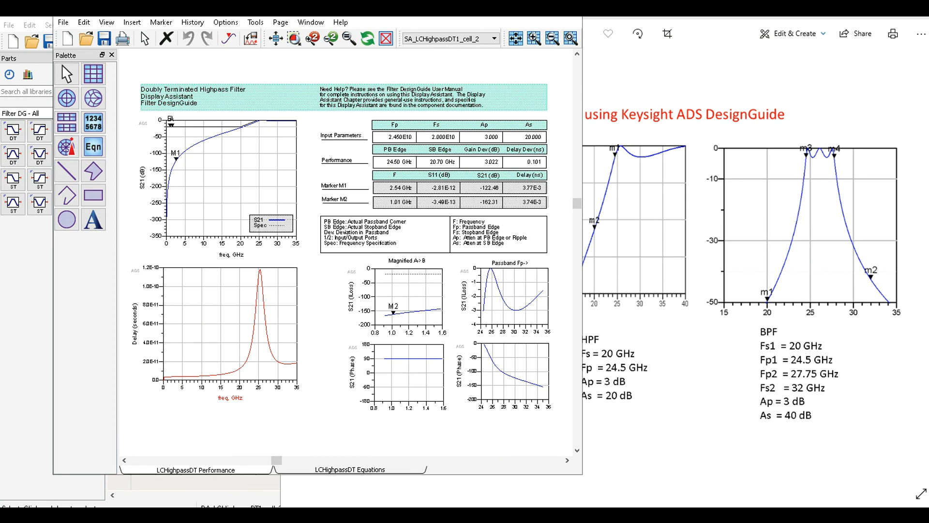
scroll(305, 172, "up", 1)
scroll(290, 242, "up", 1)
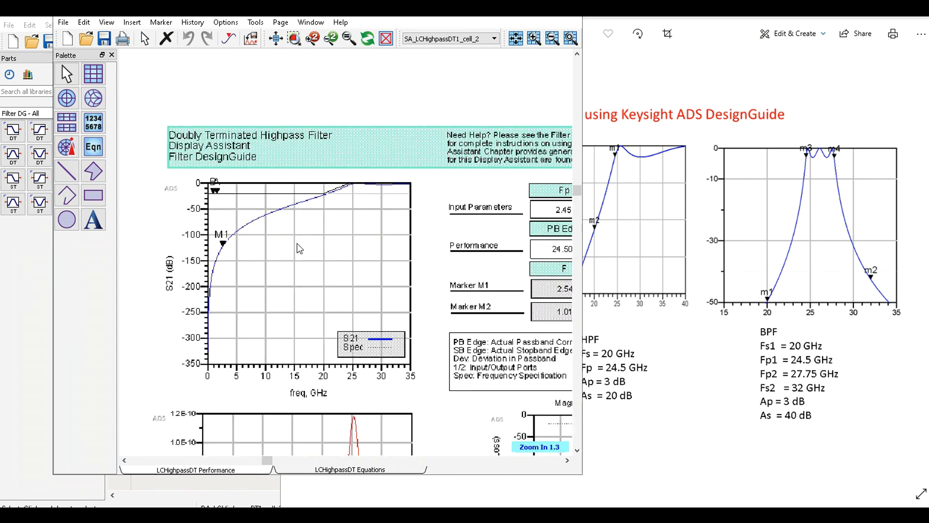
scroll(299, 249, "up", 2)
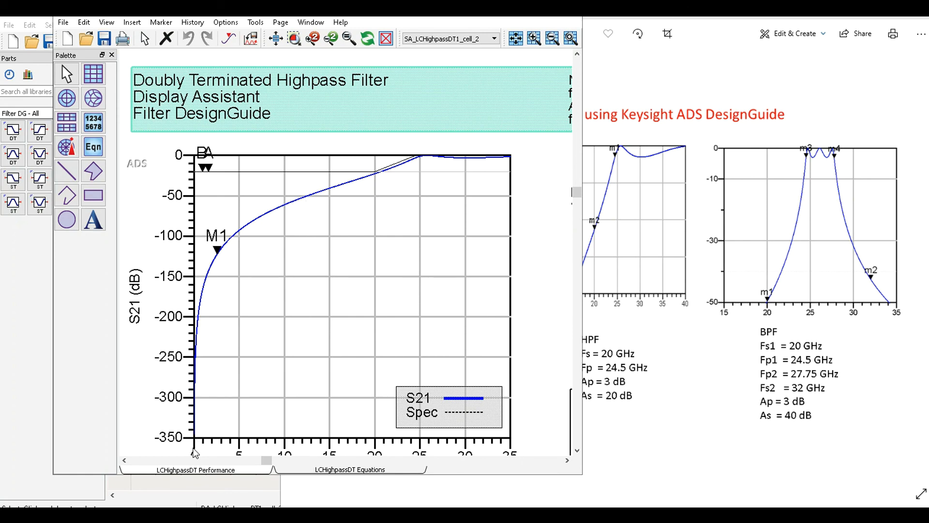
left_click(579, 452)
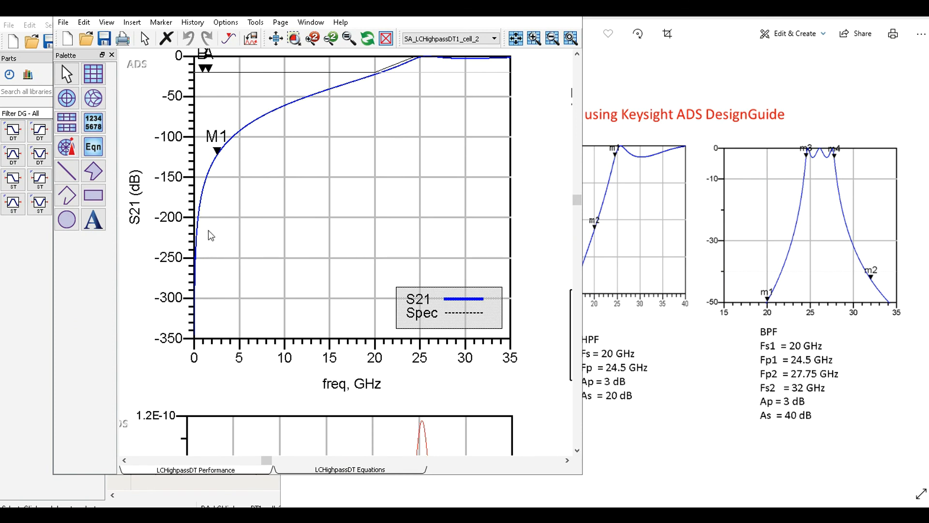
left_click(577, 55)
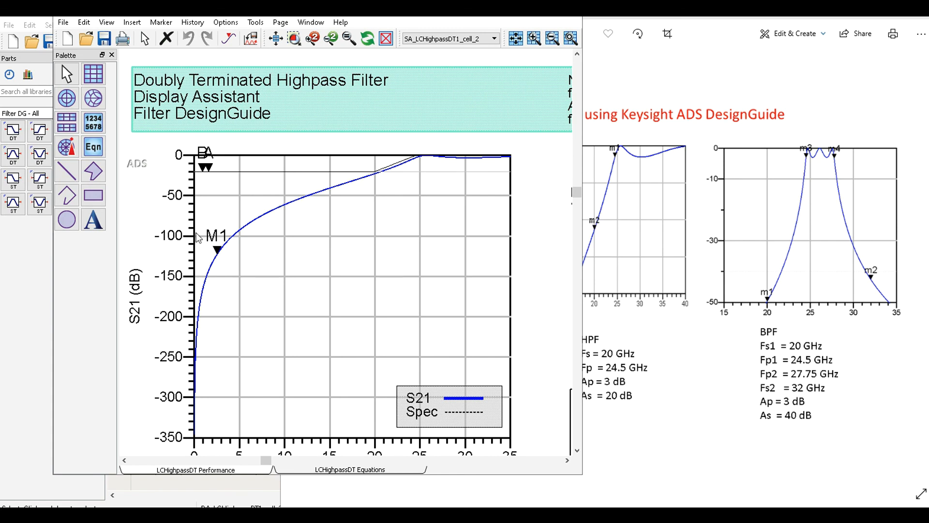
left_click(579, 449)
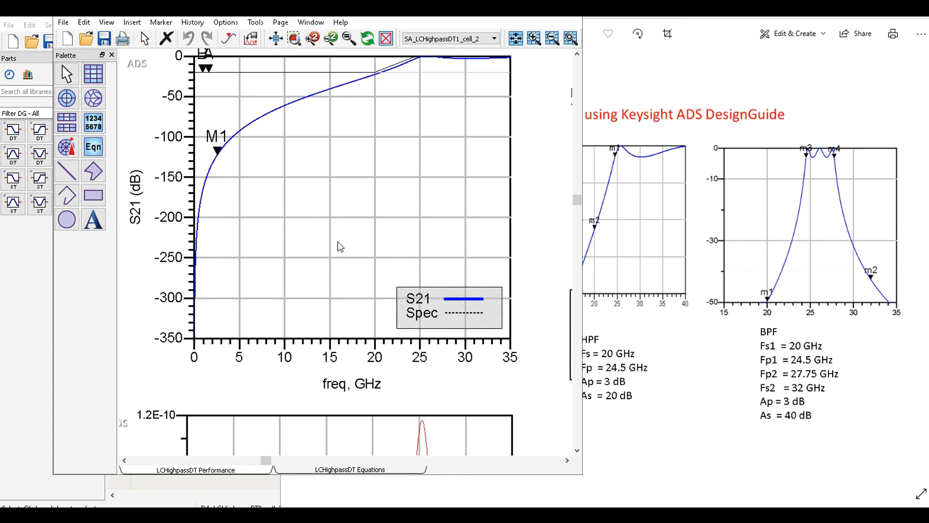
Turn off auto scaling for the S21 plot's Y axis and set its minimum to -50 and step to 10.
double_click(344, 210)
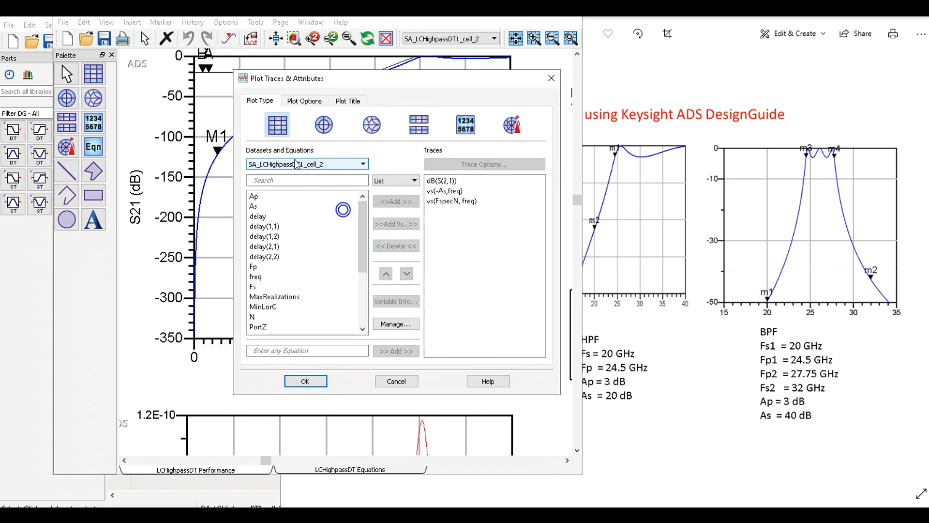
left_click(295, 102)
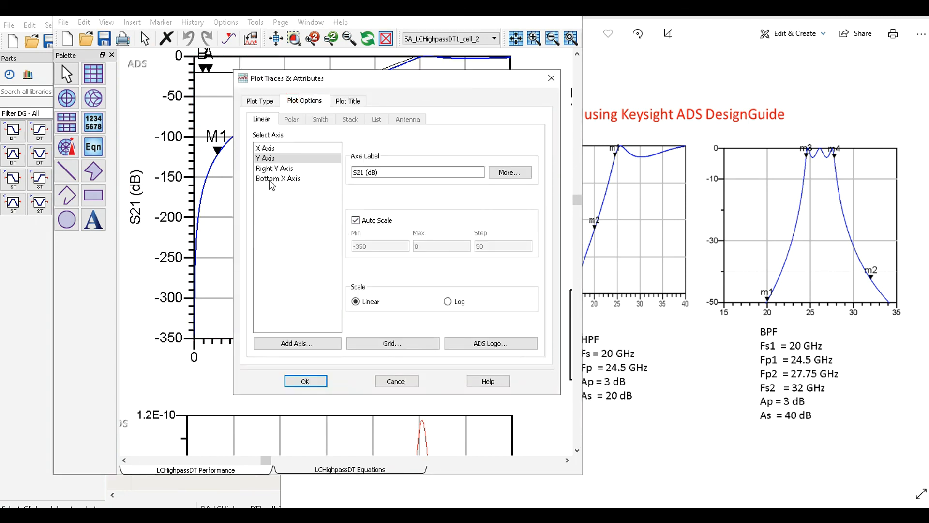
left_click(356, 220)
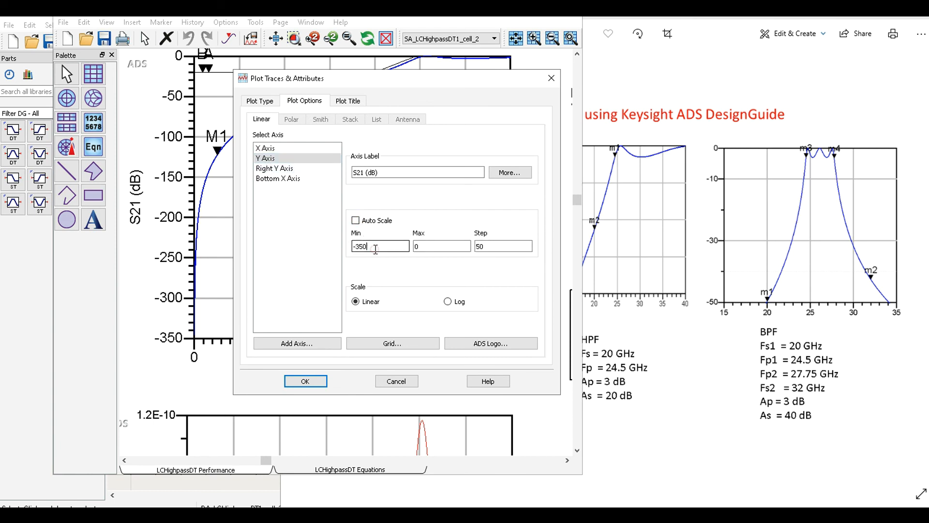
key("BackSpace")
left_click(422, 246)
left_click(479, 246)
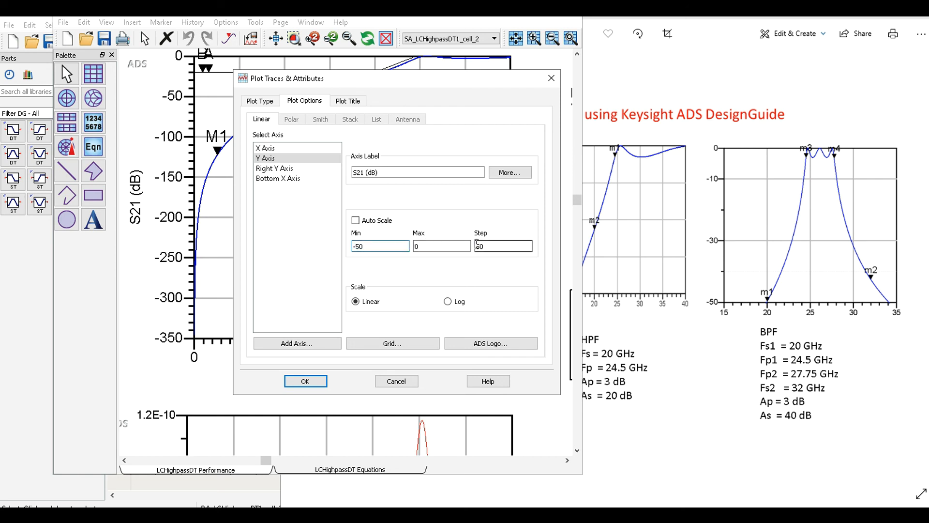
double_click(483, 245)
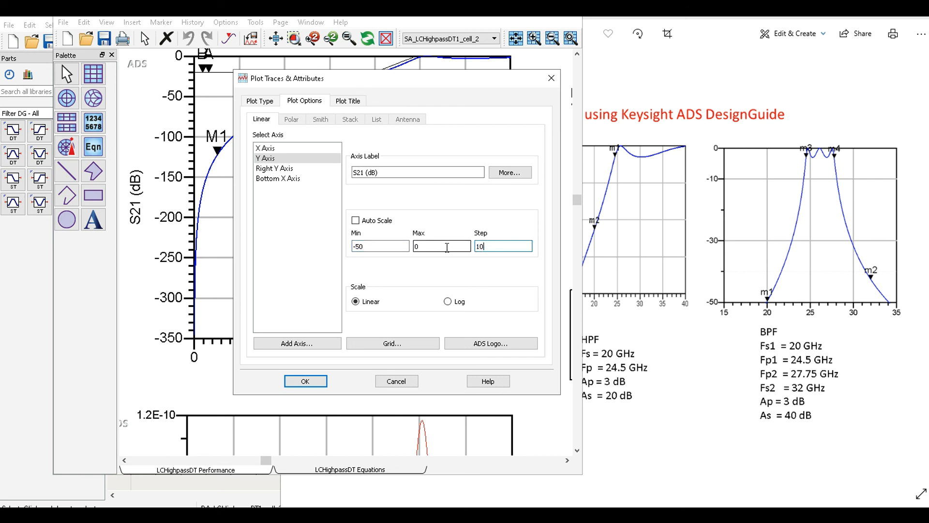
left_click_drag(368, 80, 647, 63)
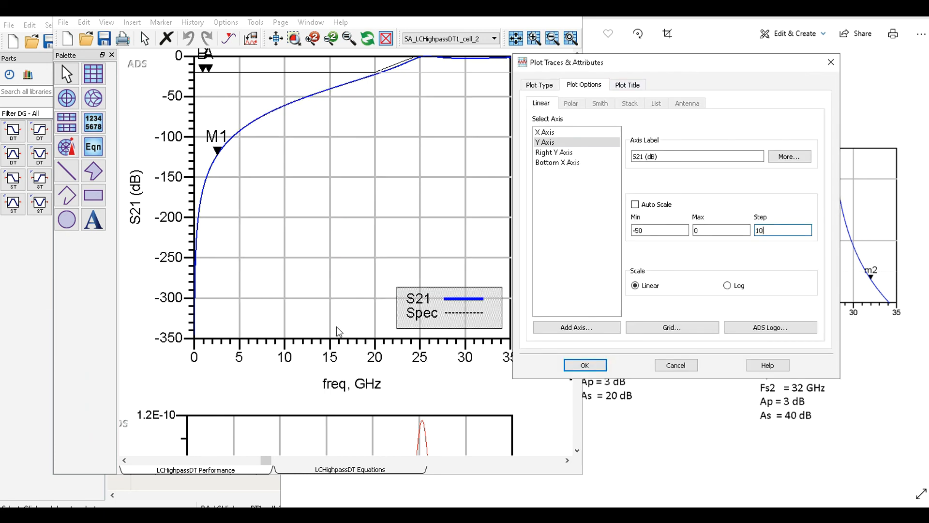
Turn off auto scaling for the S21 plot's X axis, set its minimum to 15 GHz and apply the plot changes.
left_click(551, 134)
left_click(635, 205)
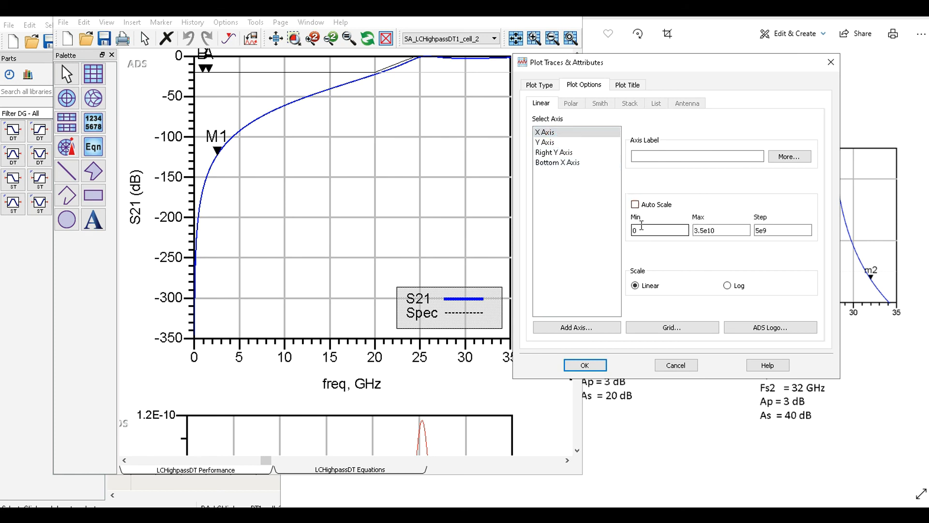
double_click(646, 230)
type("1.5")
key("BackSpace")
type("9")
type("5")
type("e")
type("9")
left_click(584, 365)
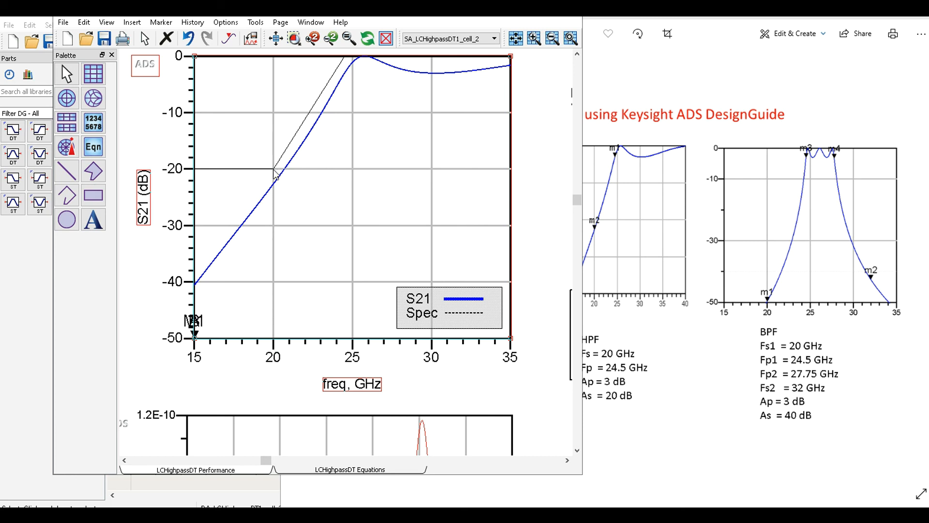
Examine the S21 curve against the spec line around its stopband and passband corners, and return to the cell_2 schematic.
mouse_move(274, 169)
mouse_move(277, 188)
mouse_move(345, 84)
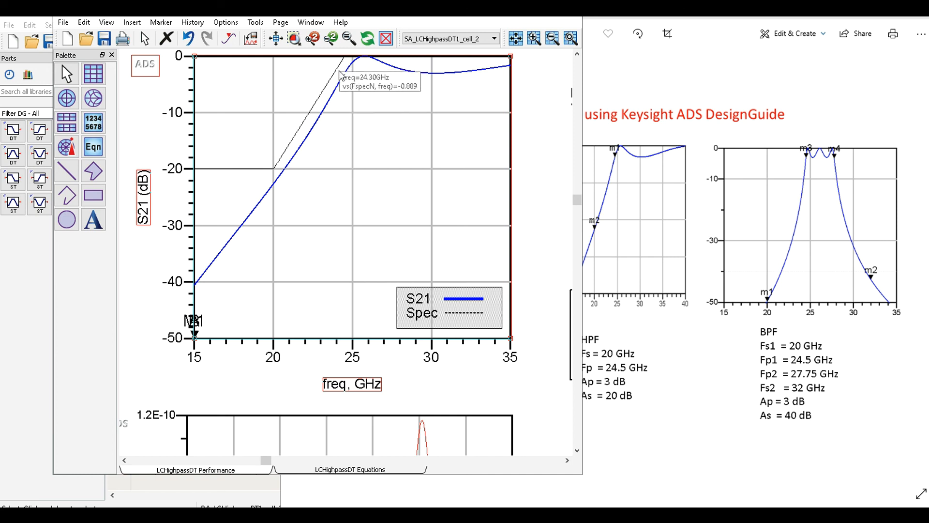
mouse_move(340, 68)
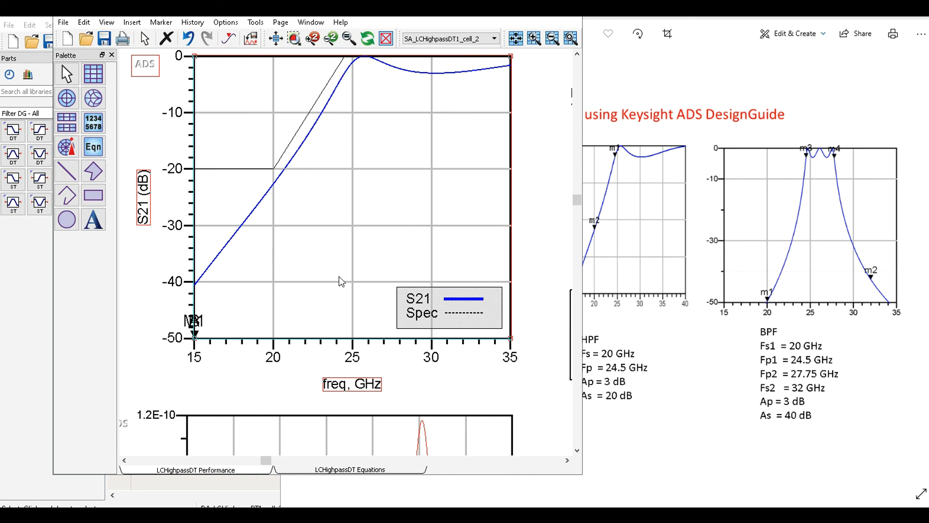
left_click(108, 41)
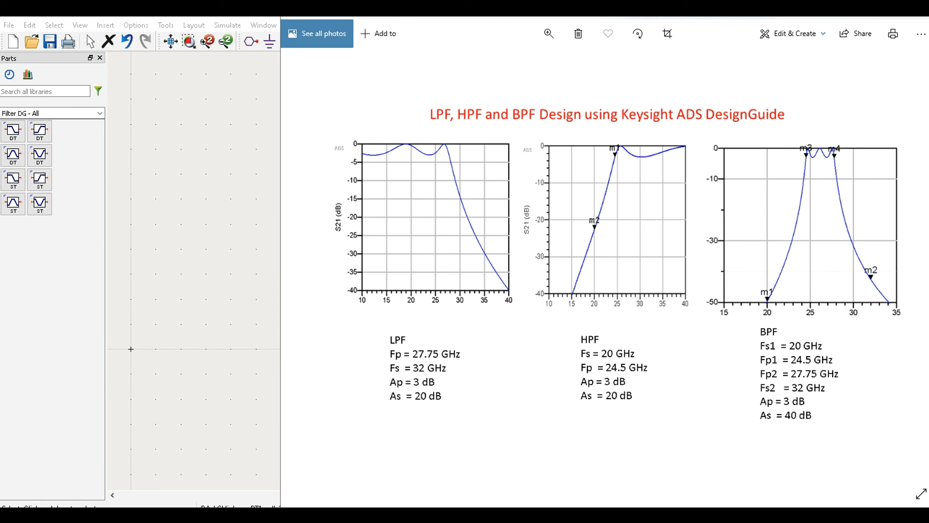
mouse_move(513, 515)
mouse_move(514, 514)
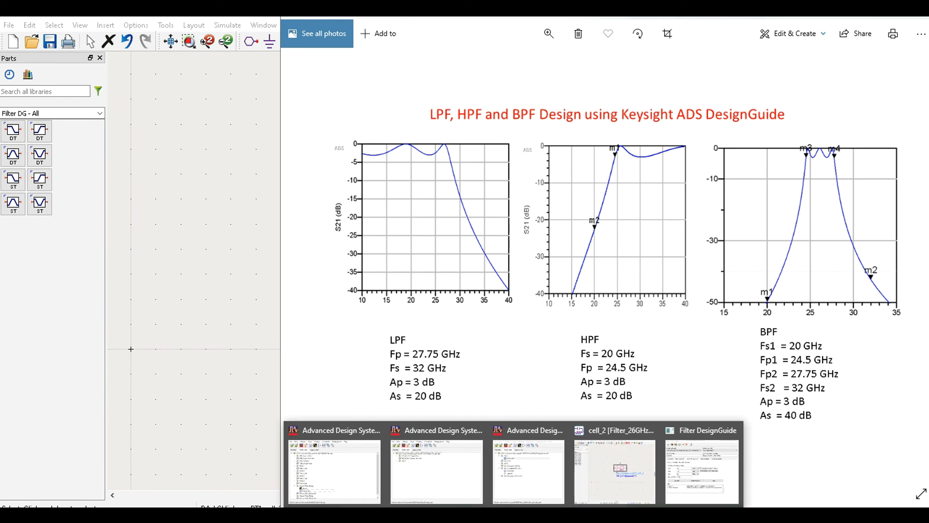
left_click(622, 478)
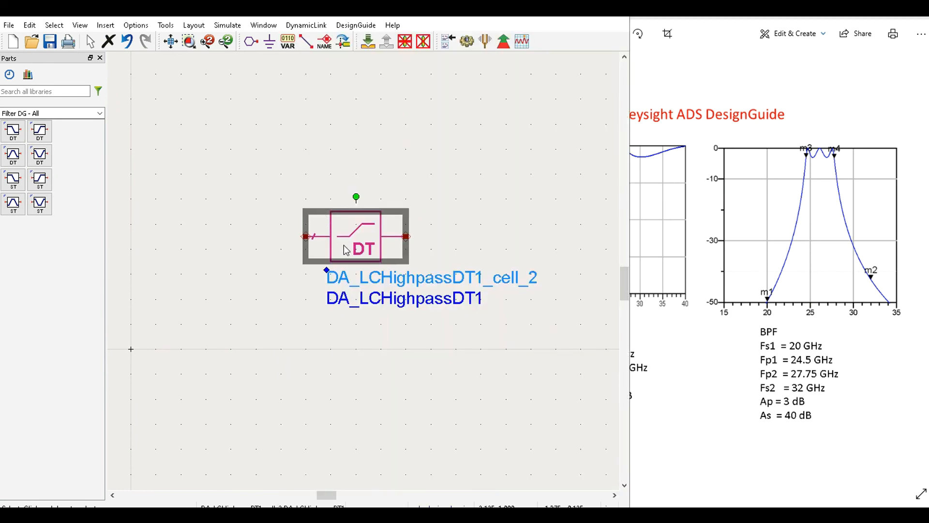
left_click(282, 282)
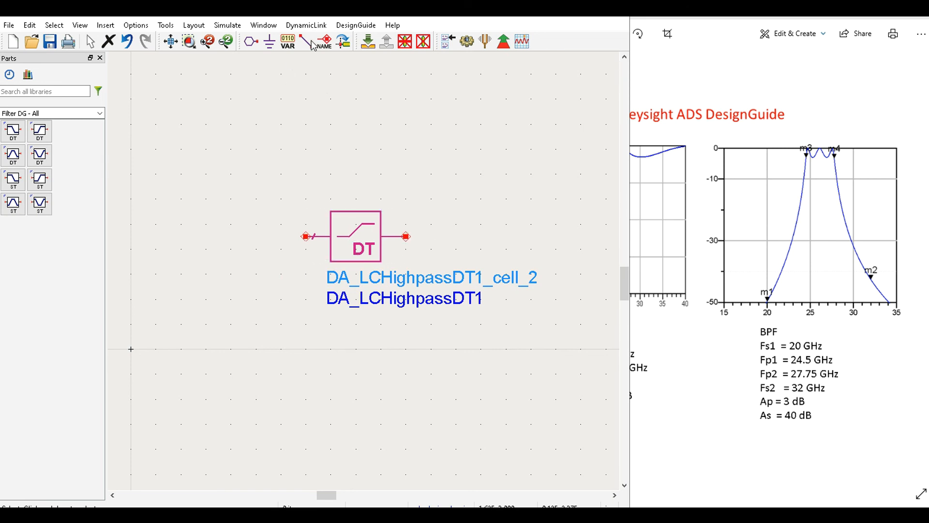
Search the parts libraries for Term and place one termination below each side of the highpass filter.
left_click(52, 96)
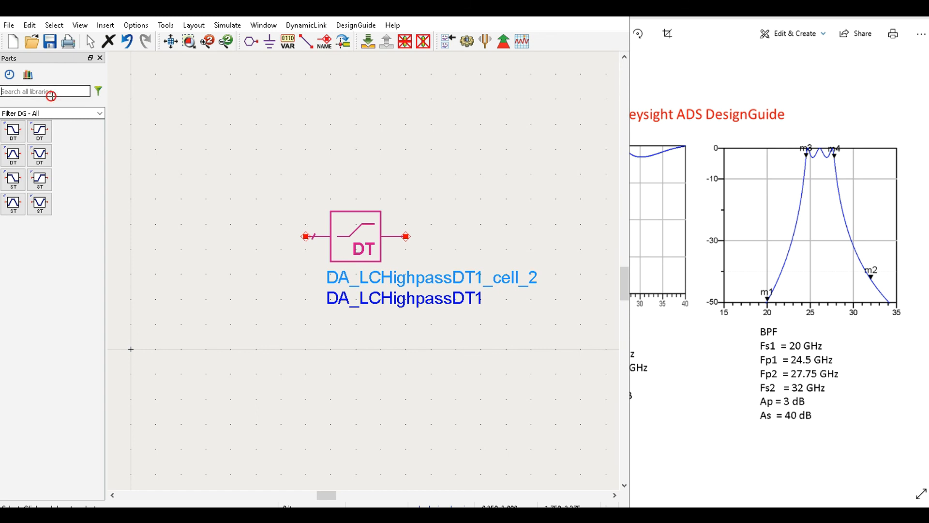
type("ter")
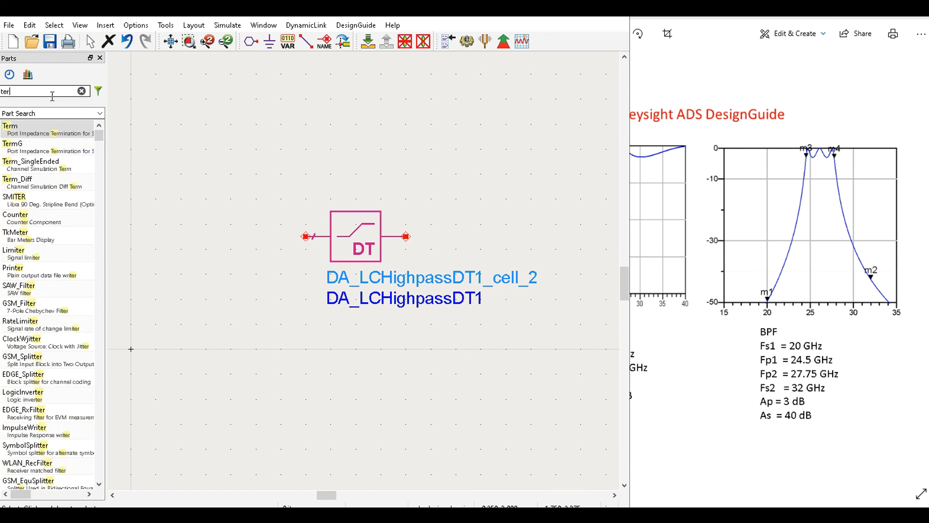
left_click(22, 128)
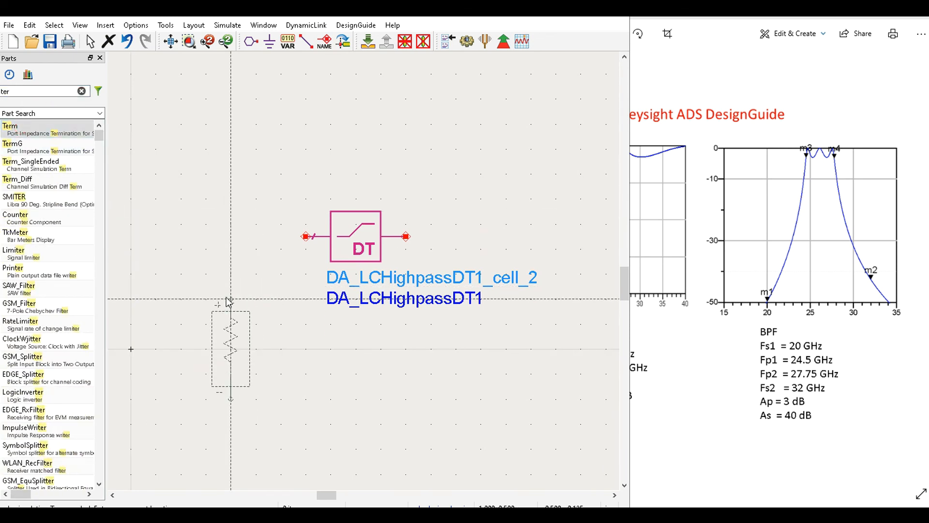
left_click(215, 285)
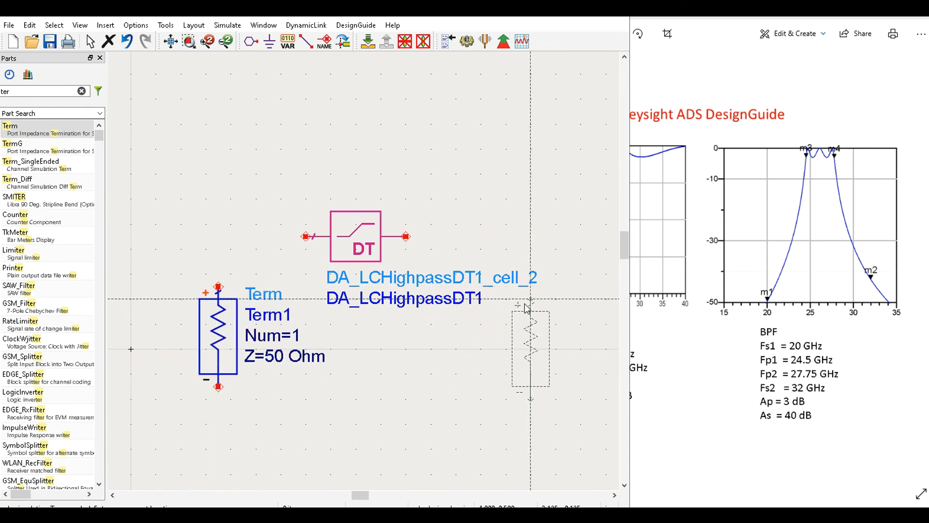
left_click(531, 287)
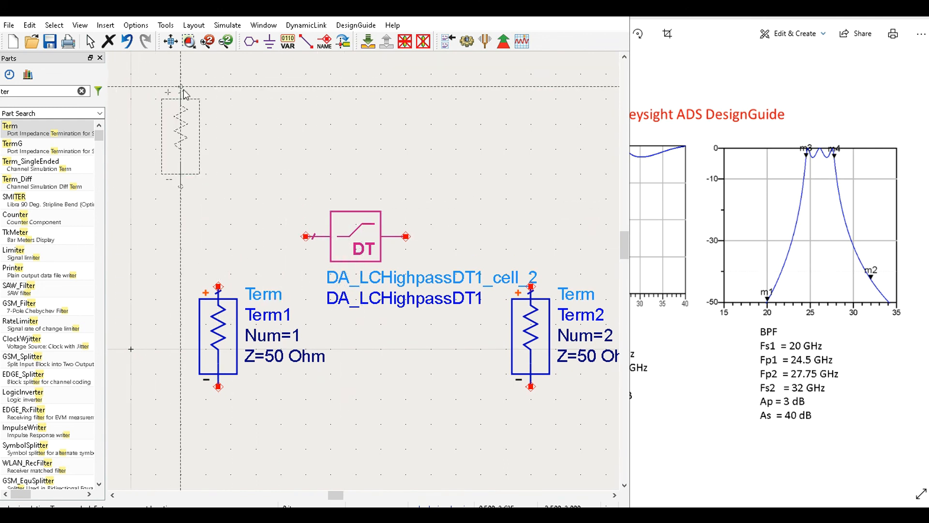
Attach a ground symbol to the negative terminal of both terminations.
left_click(270, 42)
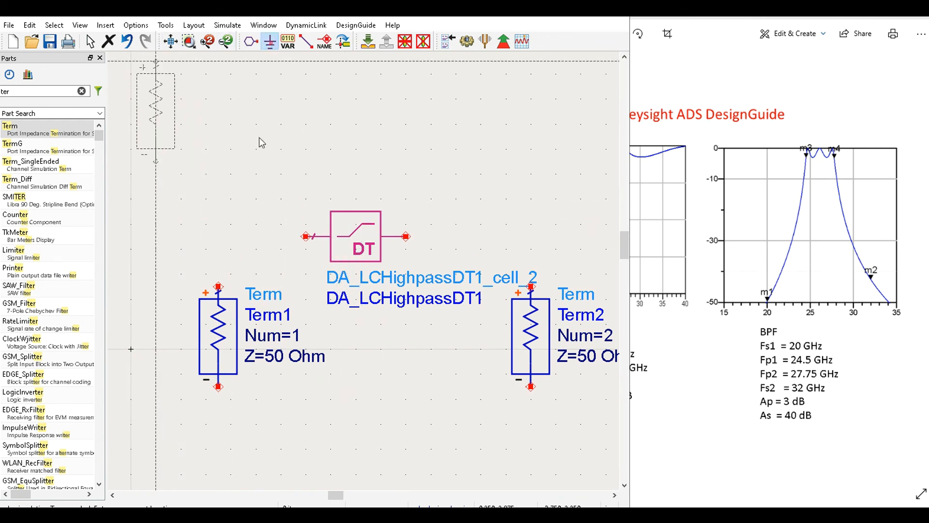
left_click(218, 386)
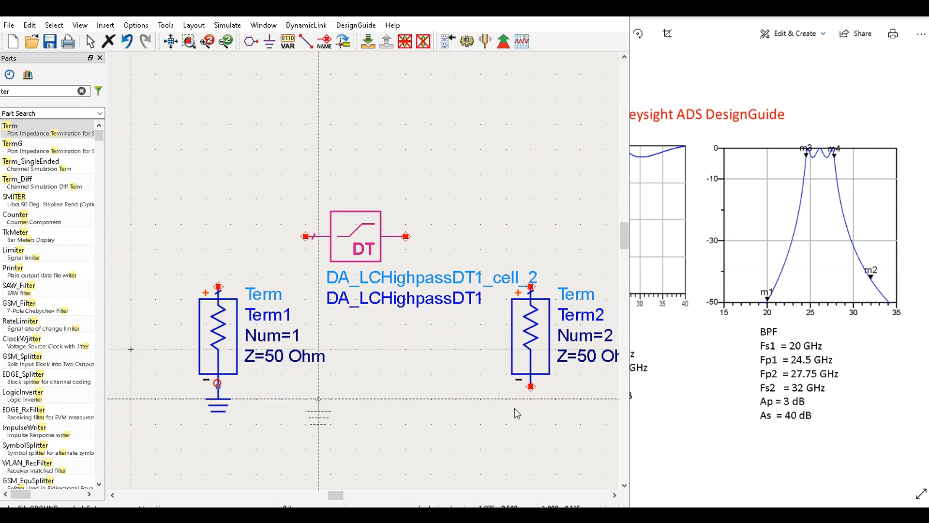
left_click(531, 386)
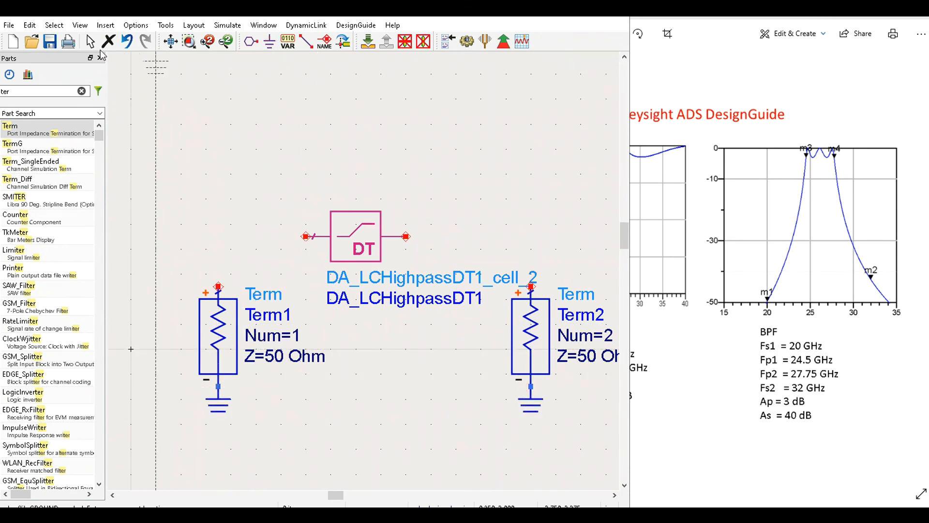
left_click(90, 42)
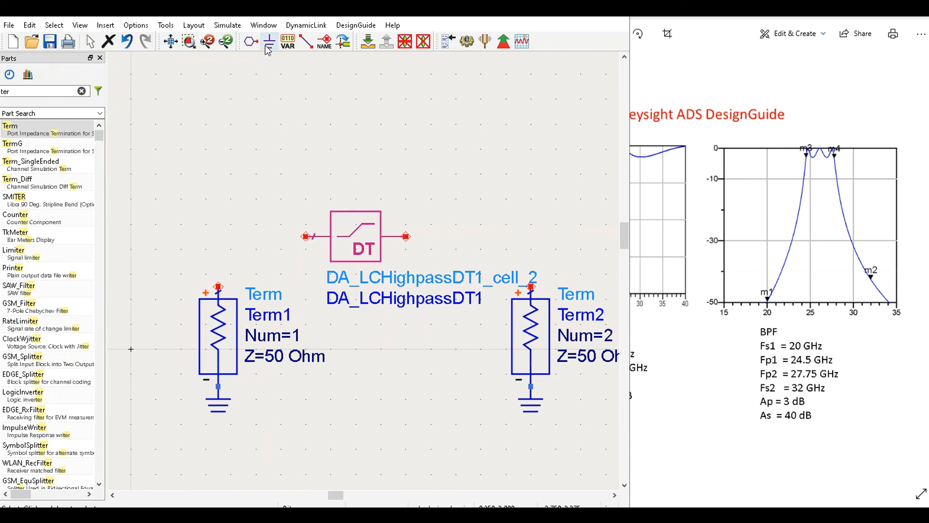
Wire the highpass filter's input to Term1 and its output to Term2.
left_click(358, 224)
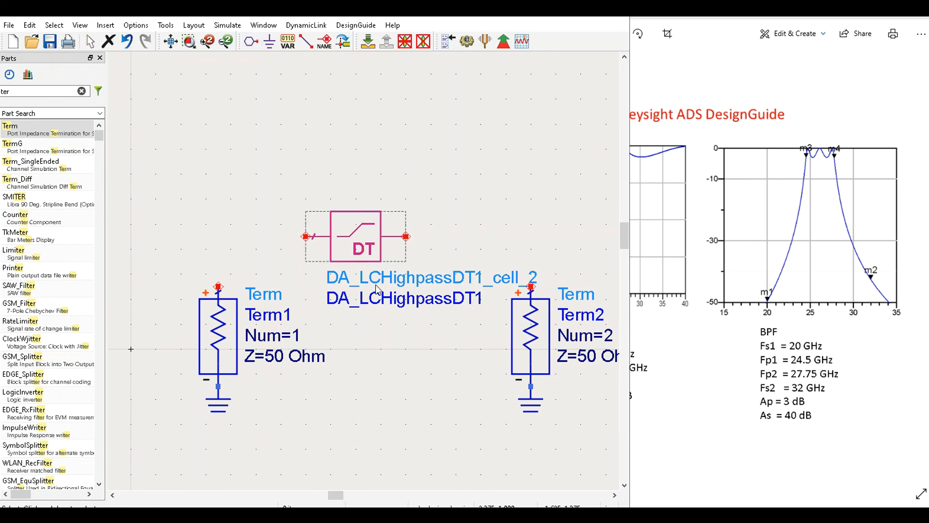
left_click(306, 42)
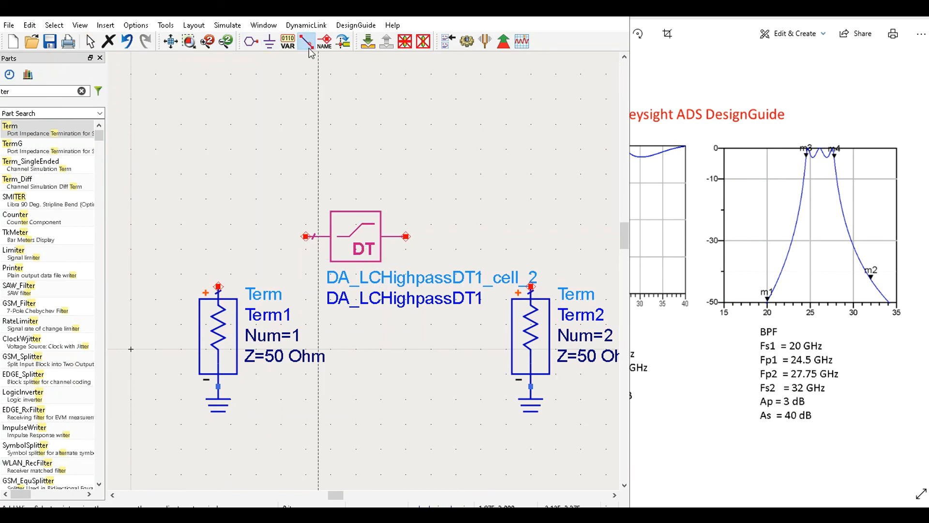
left_click(306, 236)
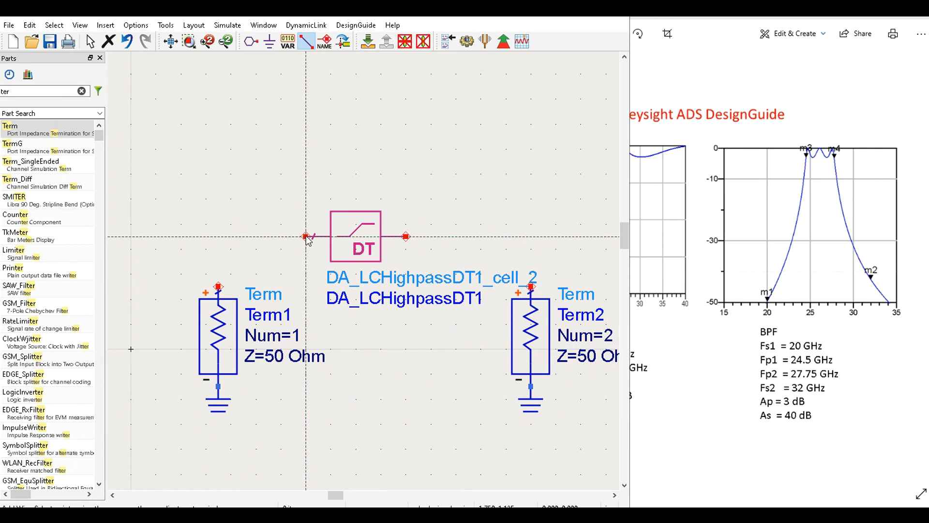
left_click(218, 287)
left_click(406, 236)
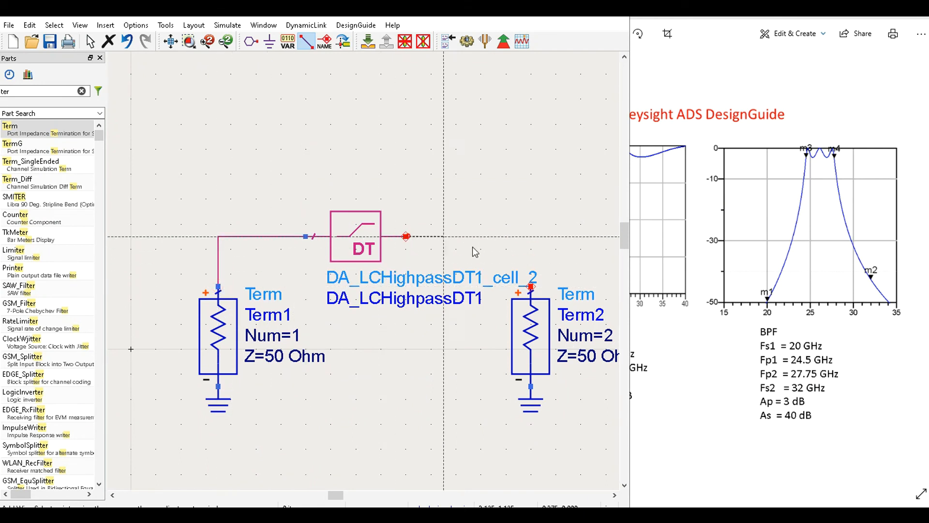
left_click(531, 286)
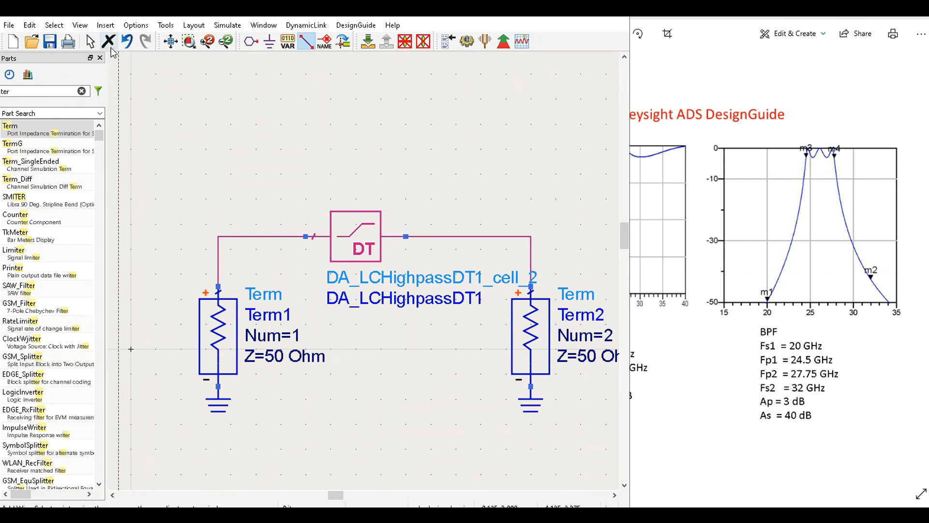
left_click(92, 42)
Search the parts libraries for the S_Param simulation controller and place it below the filter circuit.
double_click(53, 92)
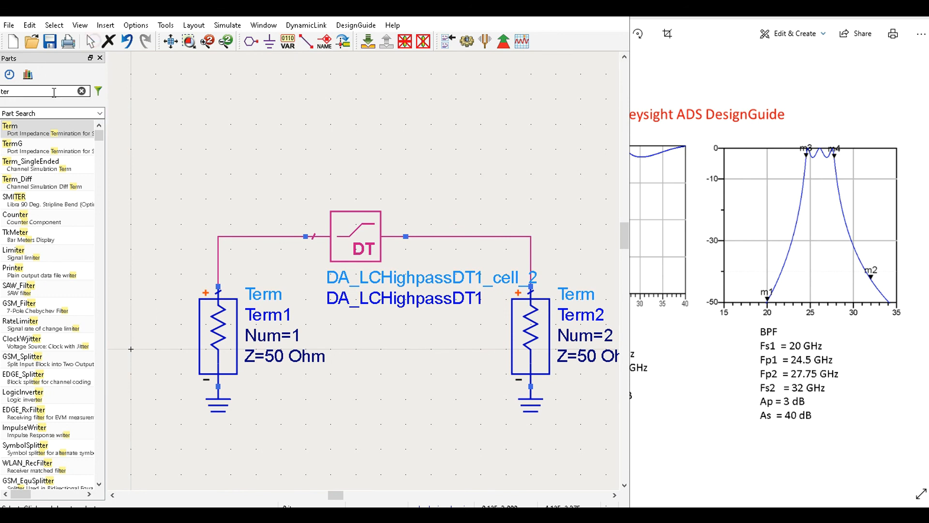
type("s-p")
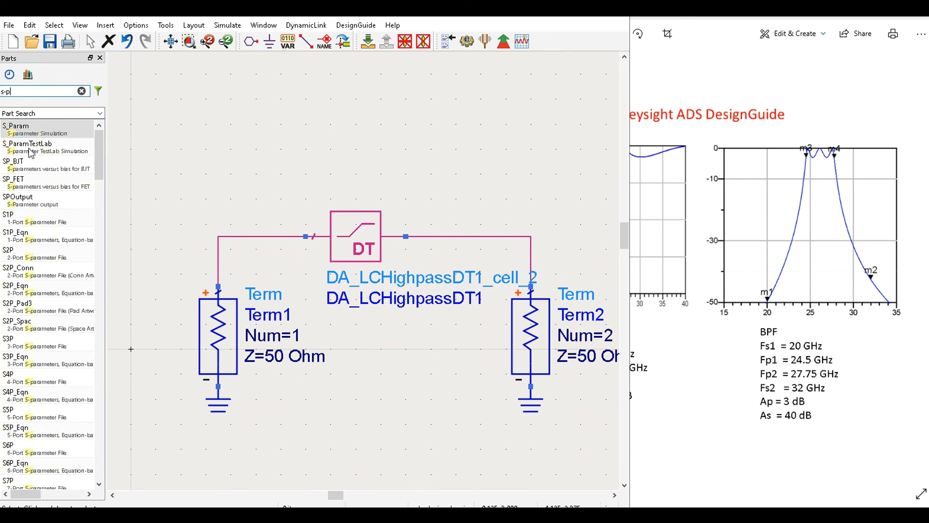
left_click(22, 128)
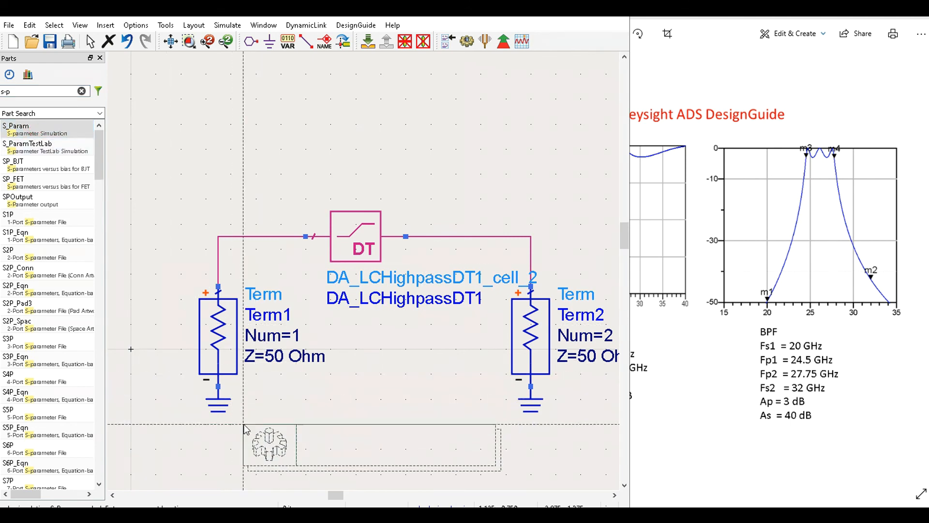
left_click(243, 425)
left_click(90, 42)
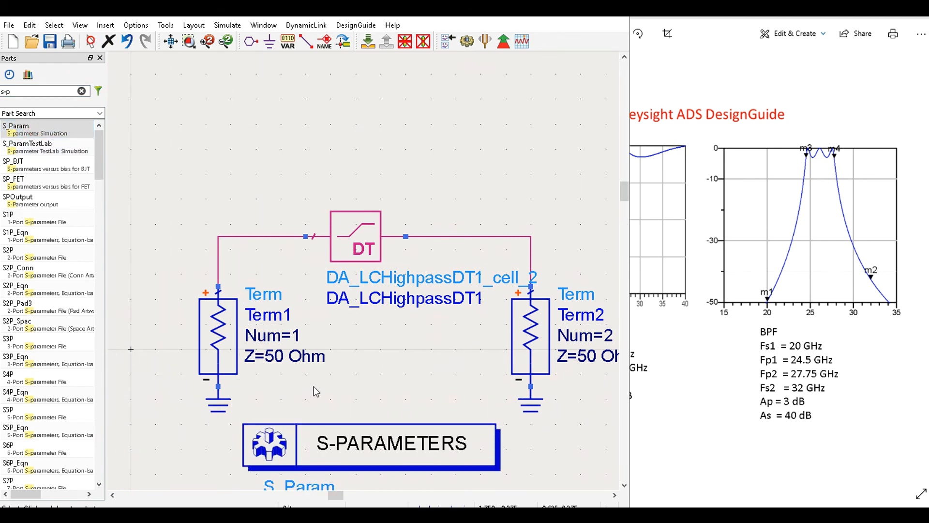
Set the start frequency of the S-parameter simulation controller to 15 GHz.
scroll(380, 346, "down", 2)
double_click(359, 391)
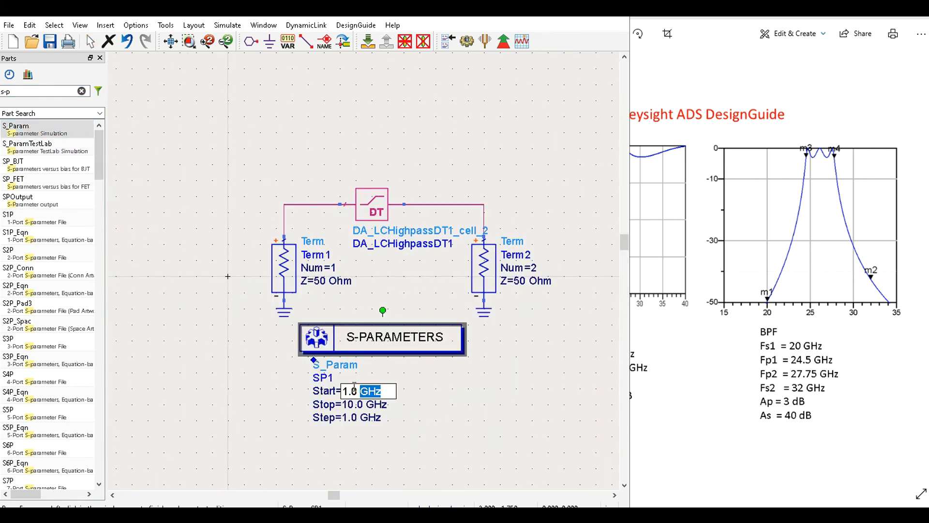
left_click(354, 388)
triple_click(353, 388)
left_click(352, 388)
key("Delete")
key("Delete")
type("5")
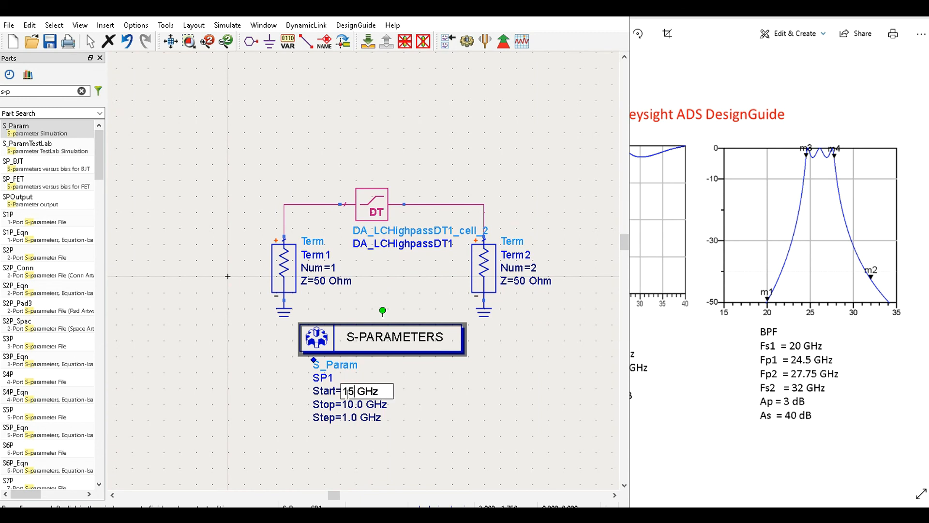
left_click(350, 405)
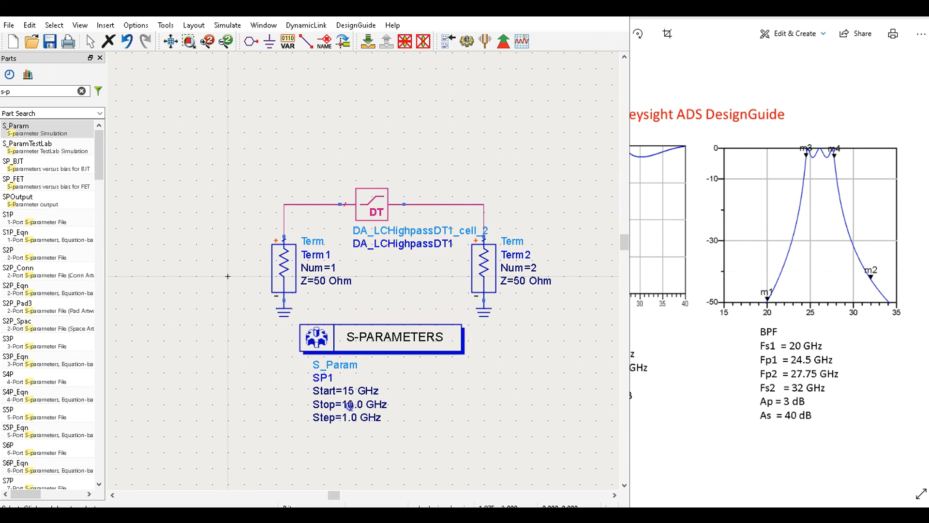
Set the S-parameter simulation controller's stop frequency to 35 GHz and its step to 0.01 GHz.
left_click(350, 405)
type("35")
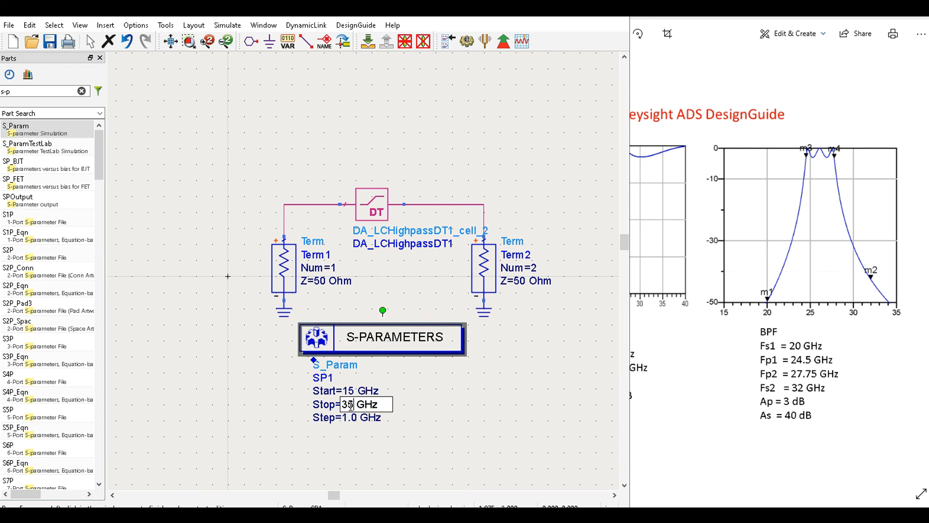
left_click(355, 419)
left_click(353, 419)
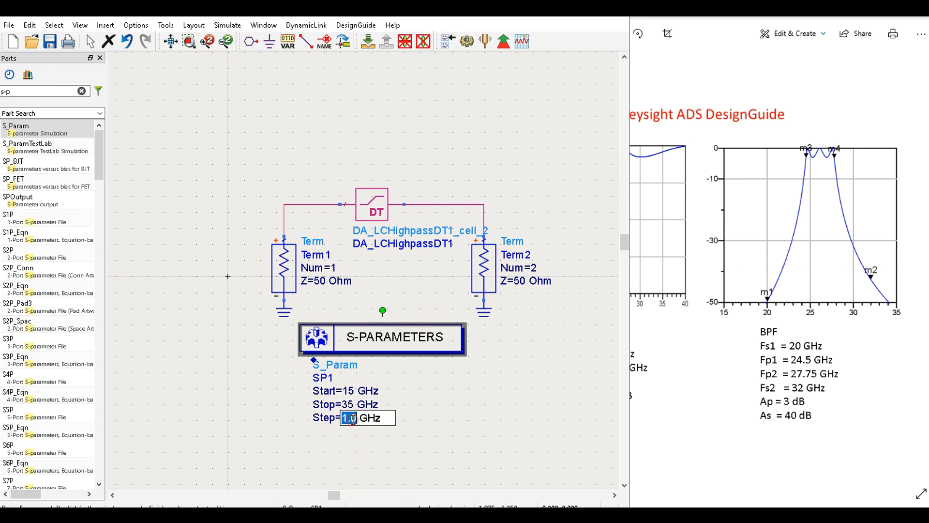
type("0.01")
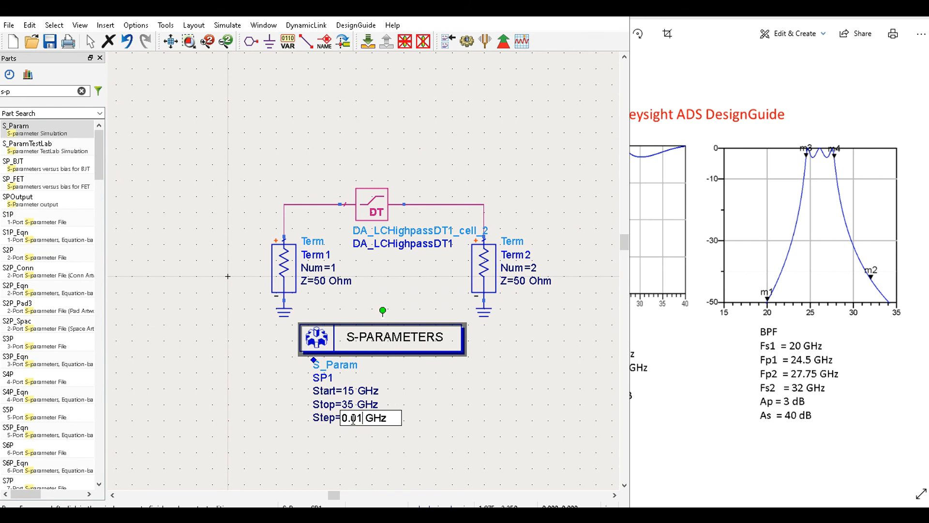
left_click(493, 430)
Simulate the highpass test bench and plot S(1,1) and S(2,1) in dB on a rectangular plot.
left_click(227, 26)
left_click(240, 39)
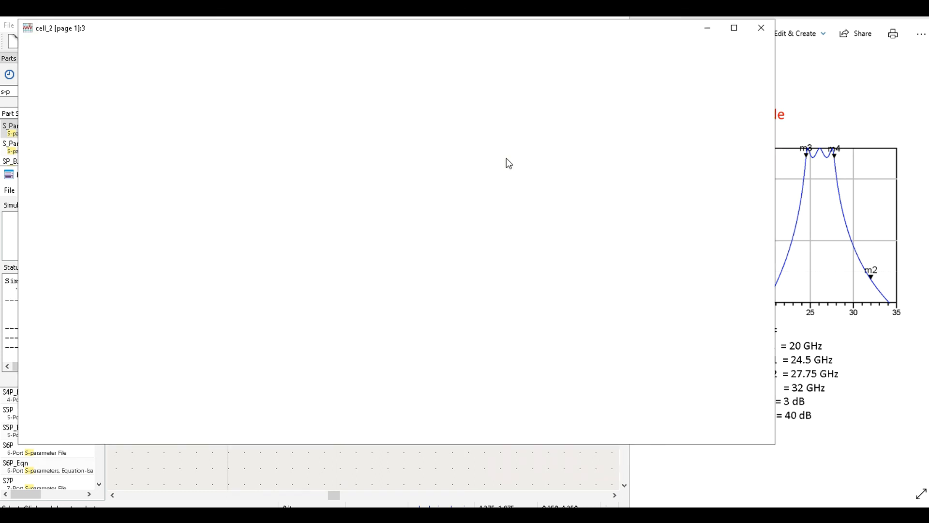
left_click(59, 95)
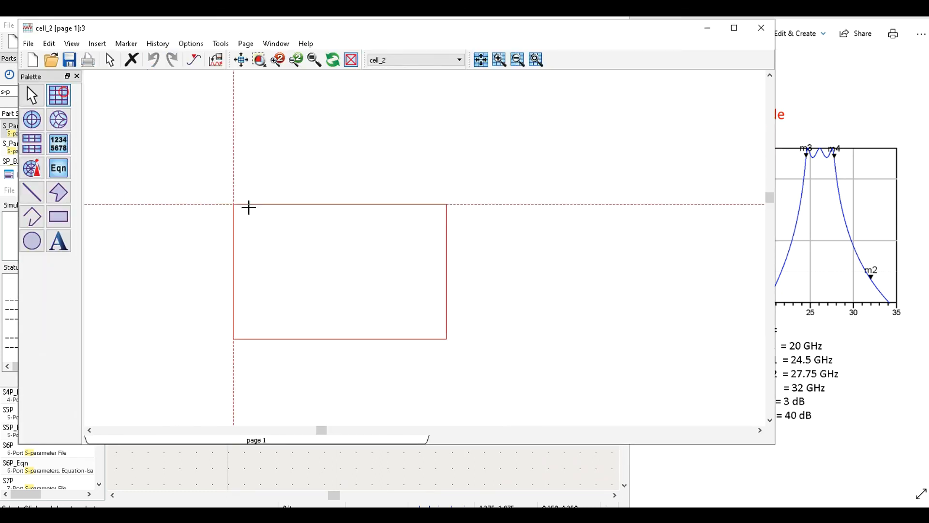
left_click(255, 202)
left_click(538, 231)
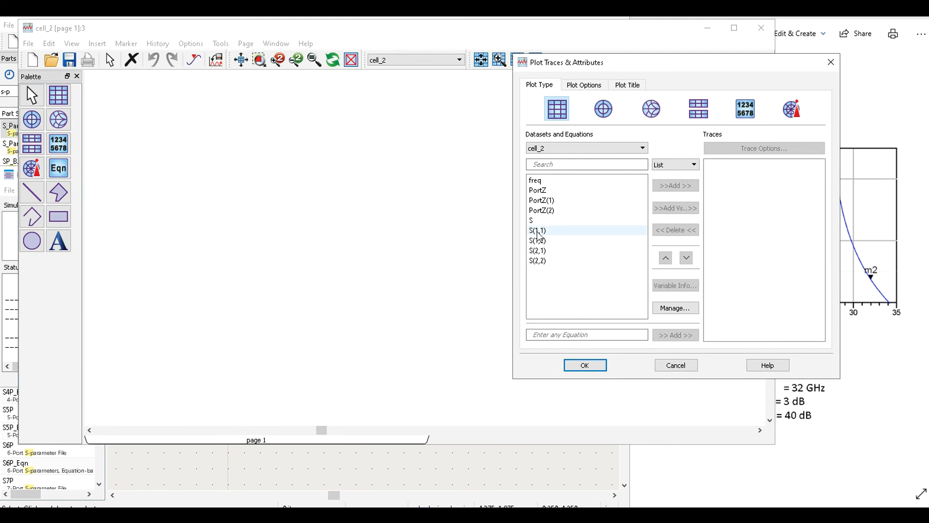
left_click(537, 250, "ctrl")
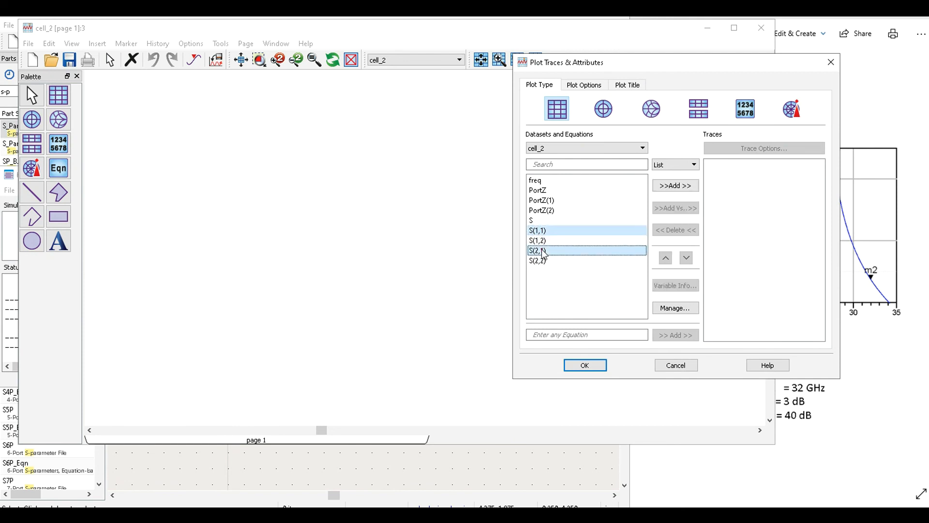
left_click(674, 186)
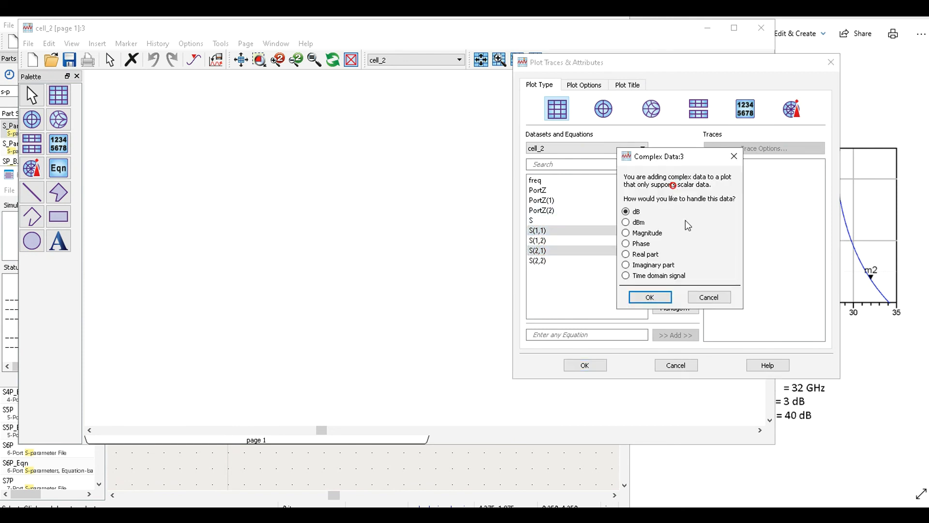
left_click(650, 296)
left_click(575, 364)
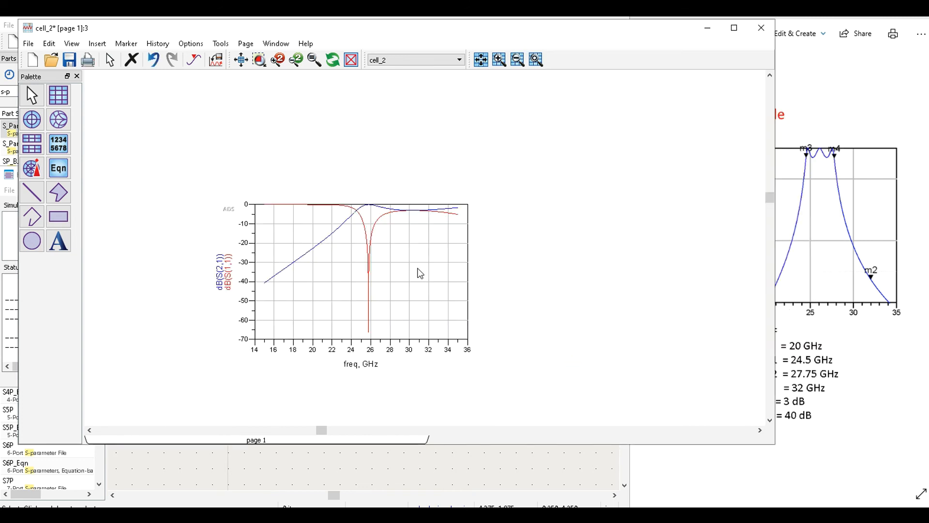
scroll(370, 265, "up", 2)
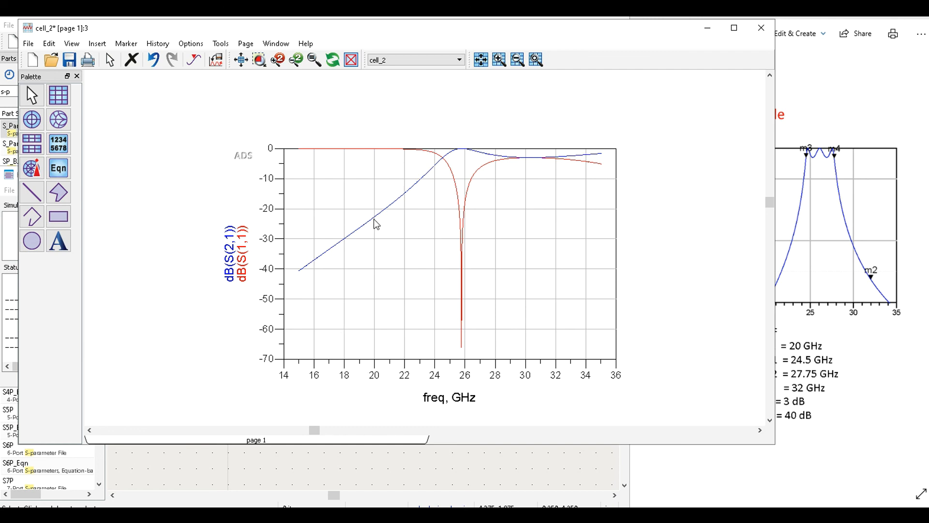
mouse_move(376, 219)
Close the cell_2 data display with its changes saved, and dismiss the simulation status window.
left_click(762, 28)
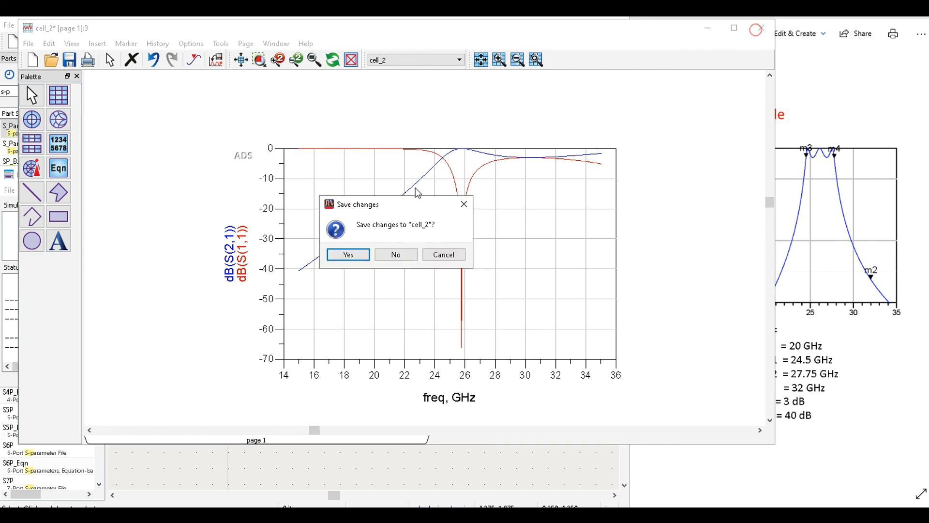
left_click(348, 255)
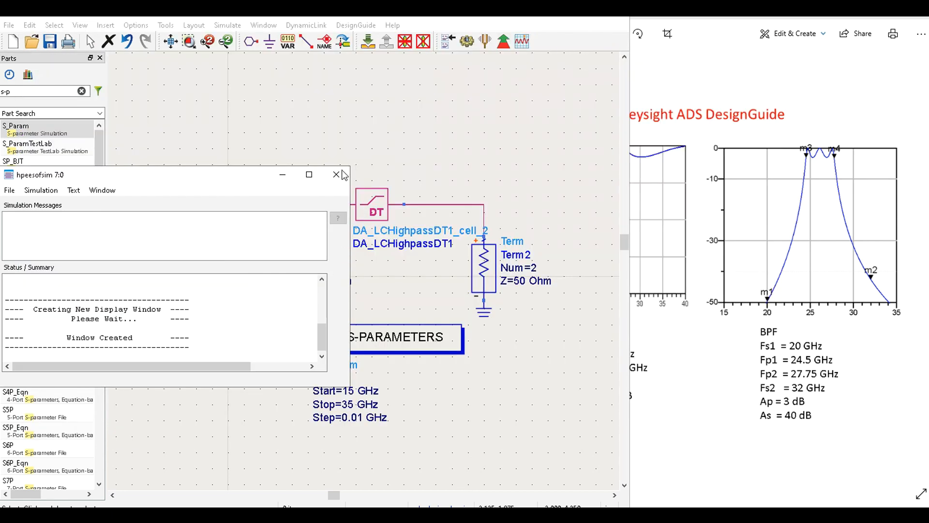
left_click(342, 179)
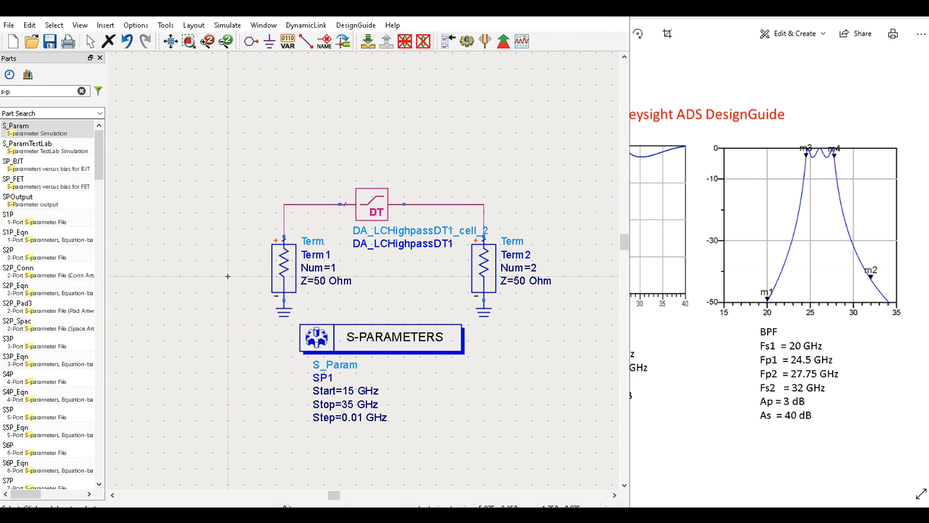
Try to delete the DA_LCHighpassDT1 SmartComponent through the Filter DesignGuide.
mouse_move(565, 493)
left_click(696, 472)
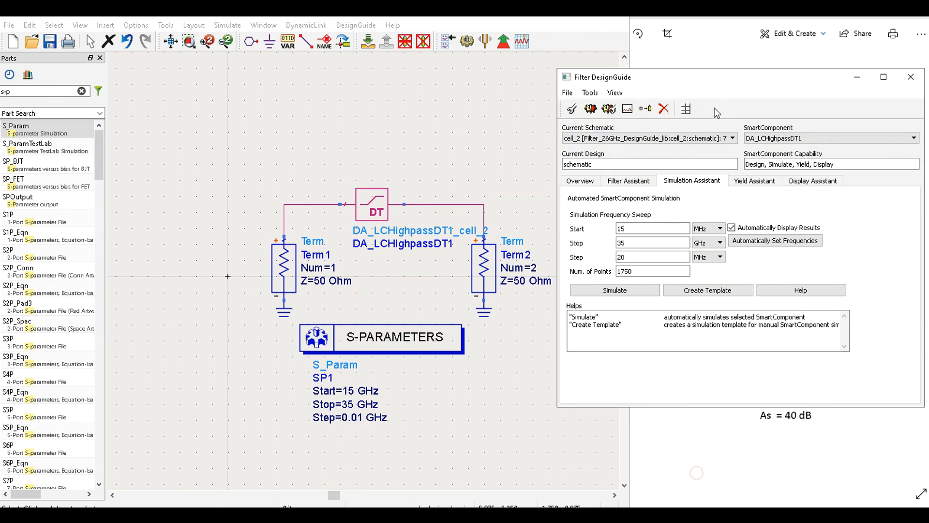
left_click(663, 108)
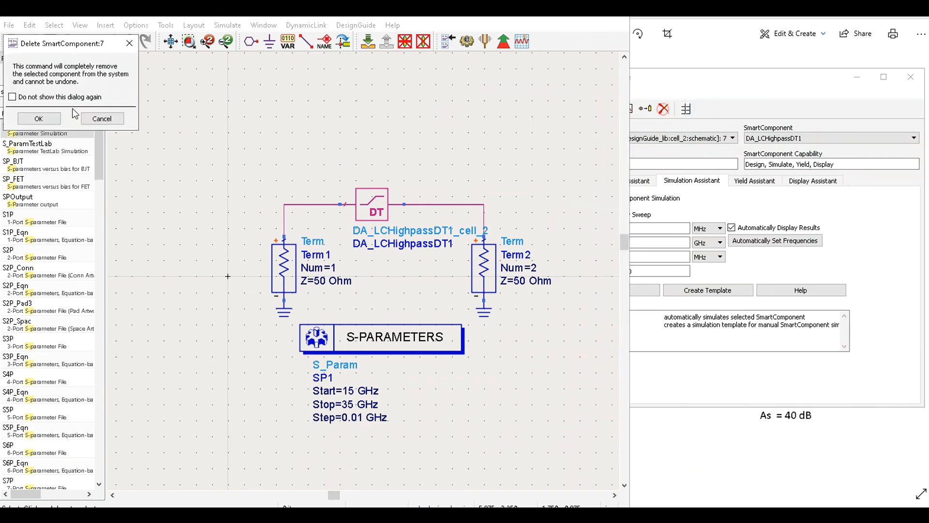
left_click(39, 118)
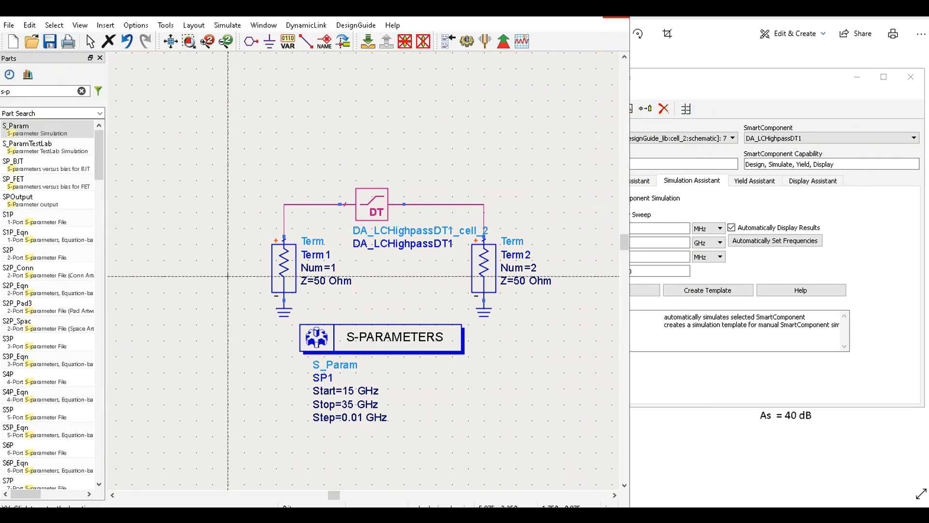
Close the cell_2 schematic and bring up the Filter_26GHz_DesignGuide_wrk workspace window beside the filter specification image.
left_click(616, 18)
left_click(451, 275)
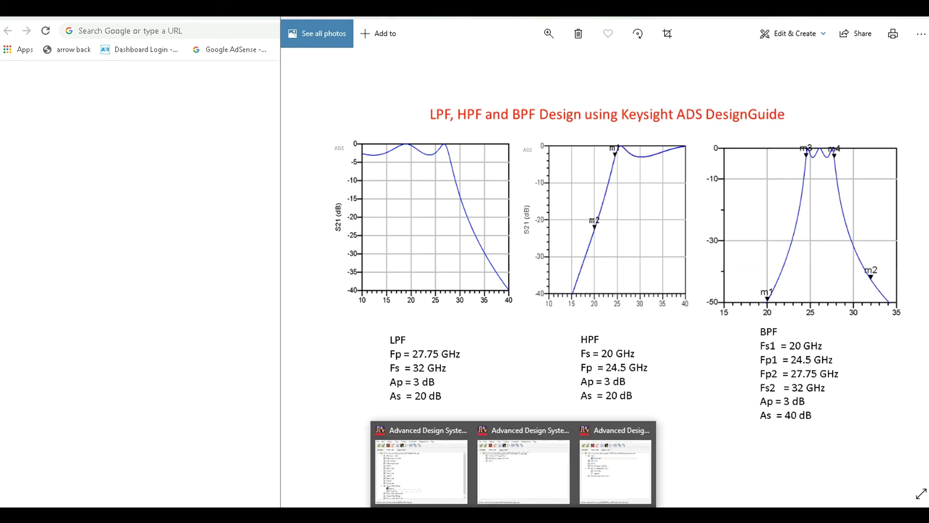
left_click(199, 213)
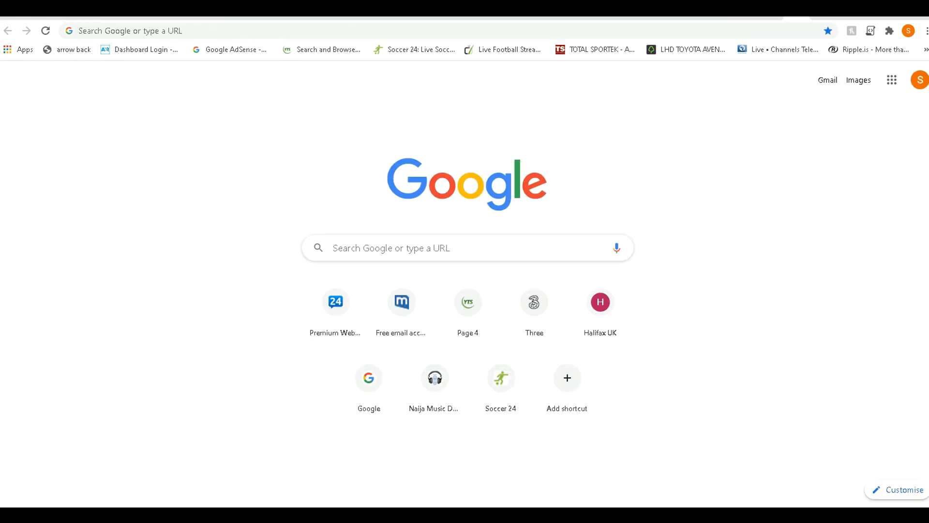
mouse_move(560, 492)
left_click(606, 476)
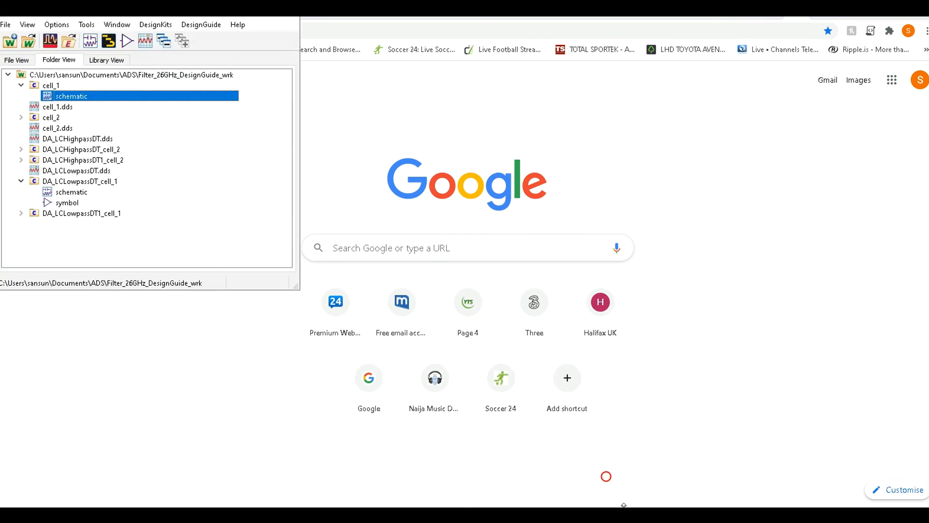
key("alt+Tab")
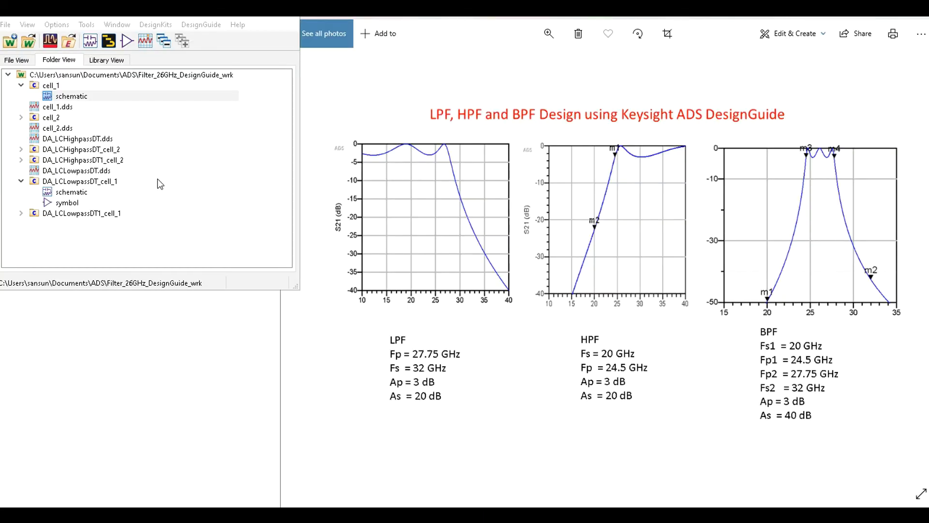
Create a new schematic in cell_3 and open the Filter DesignGuide control window for it.
left_click(92, 42)
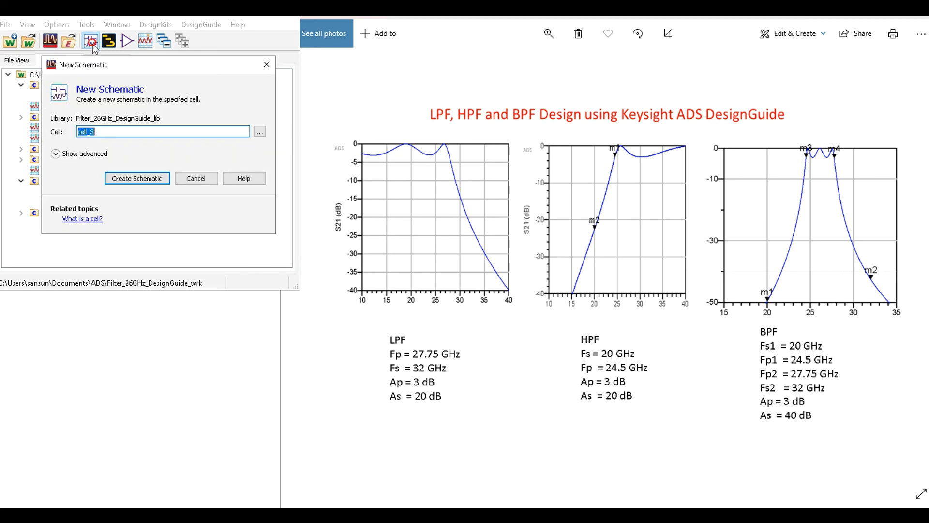
left_click(126, 178)
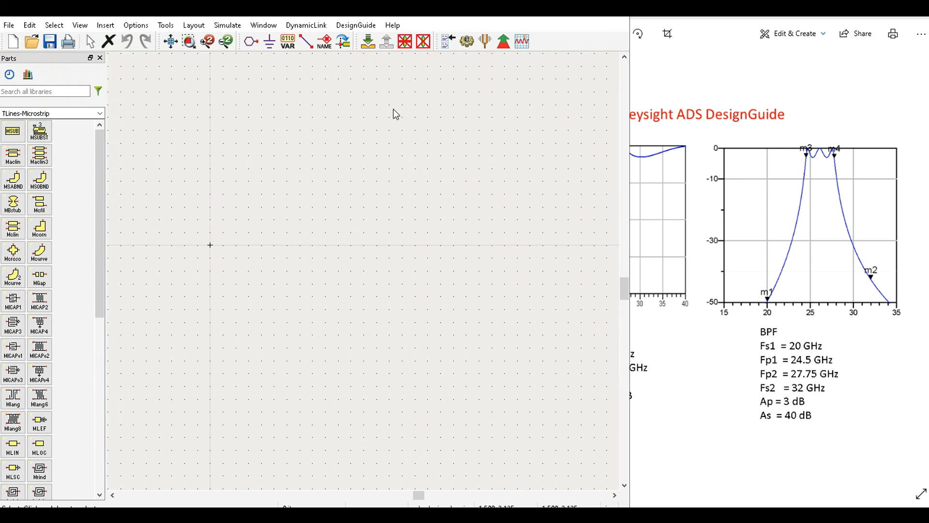
left_click(357, 25)
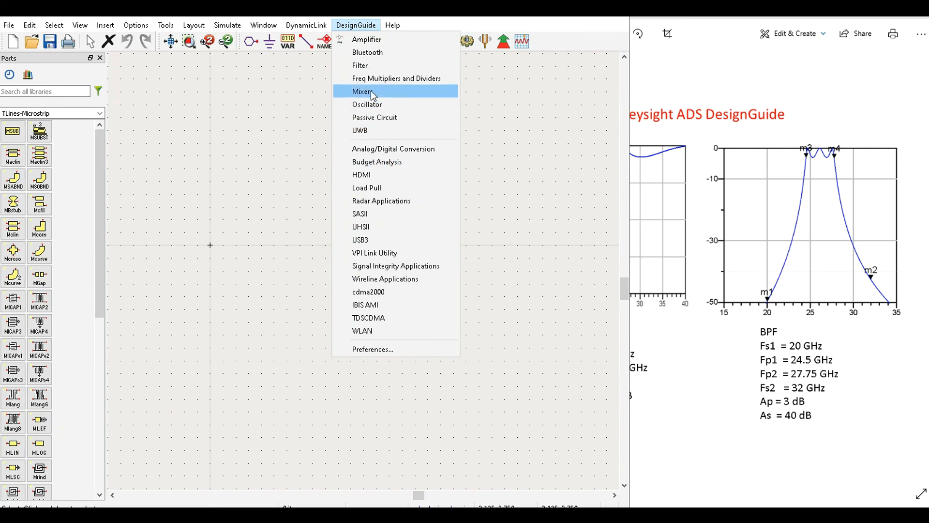
left_click(365, 65)
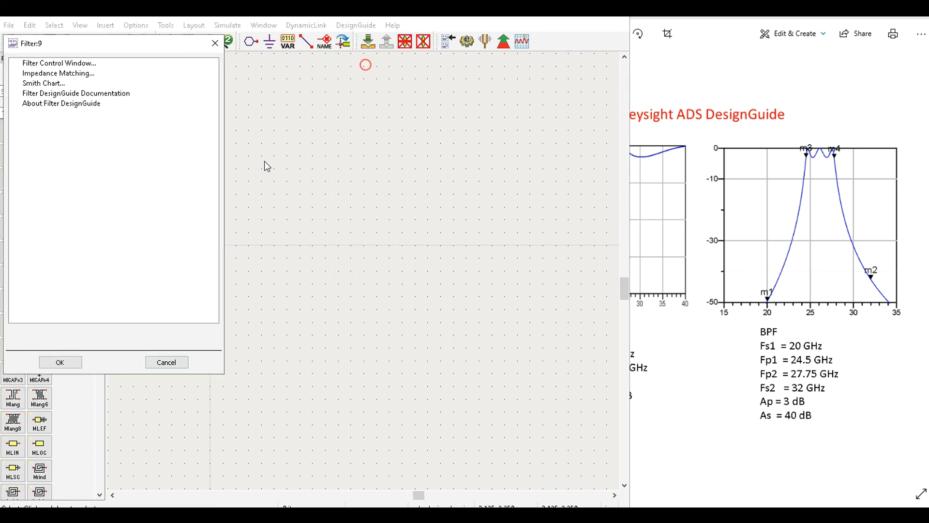
double_click(65, 64)
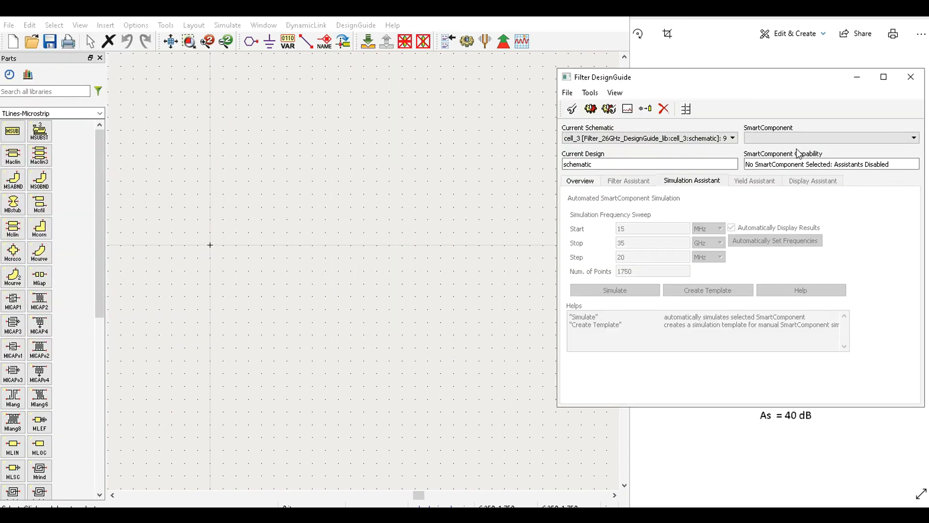
Place a doubly terminated LC bandpass (DT) SmartComponent from the Filter DesignGuide parts in the cell_3 schematic.
left_click(686, 110)
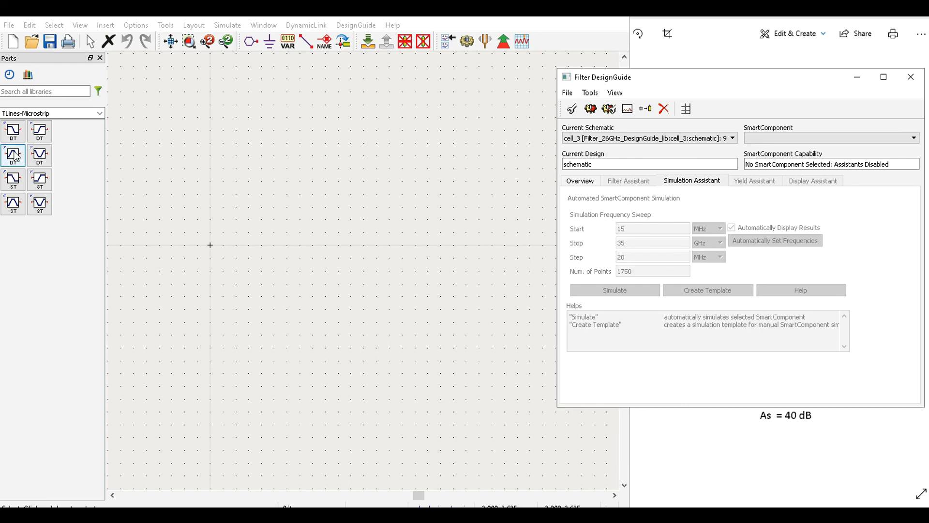
left_click(16, 156)
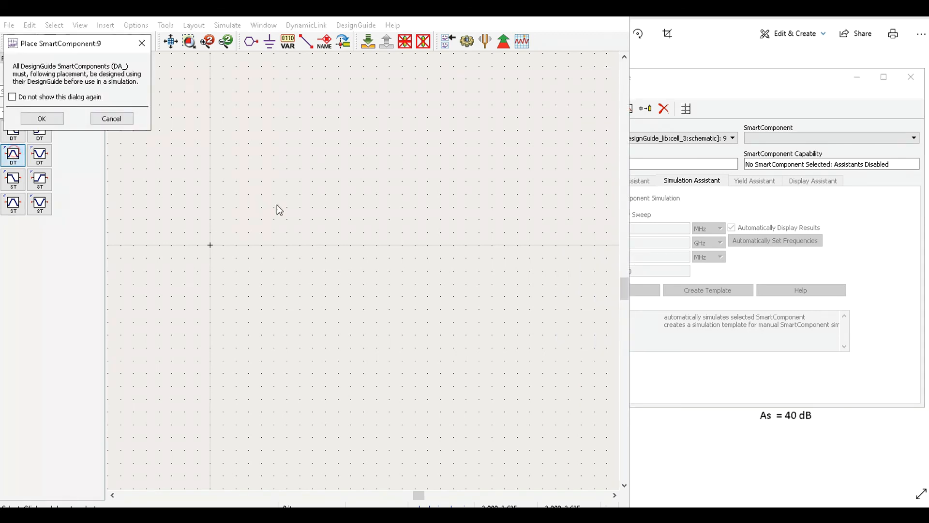
left_click(58, 124)
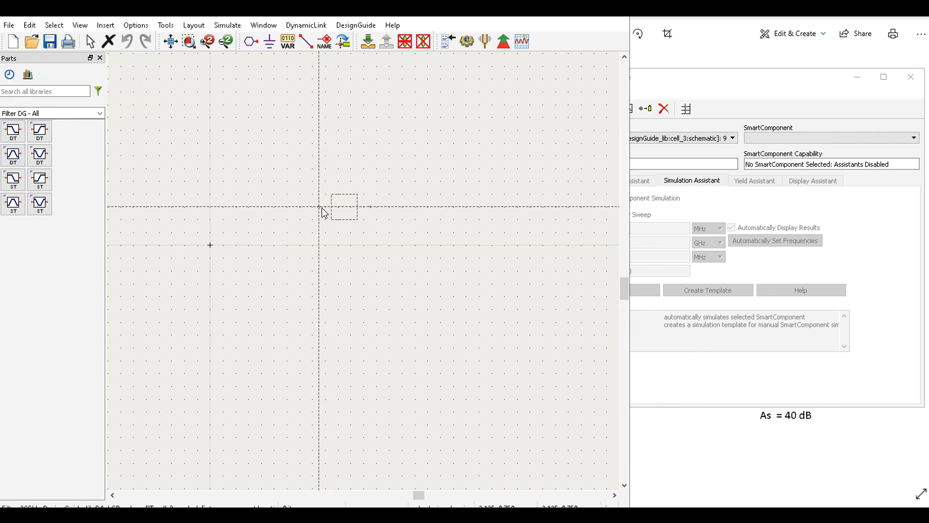
left_click(320, 207)
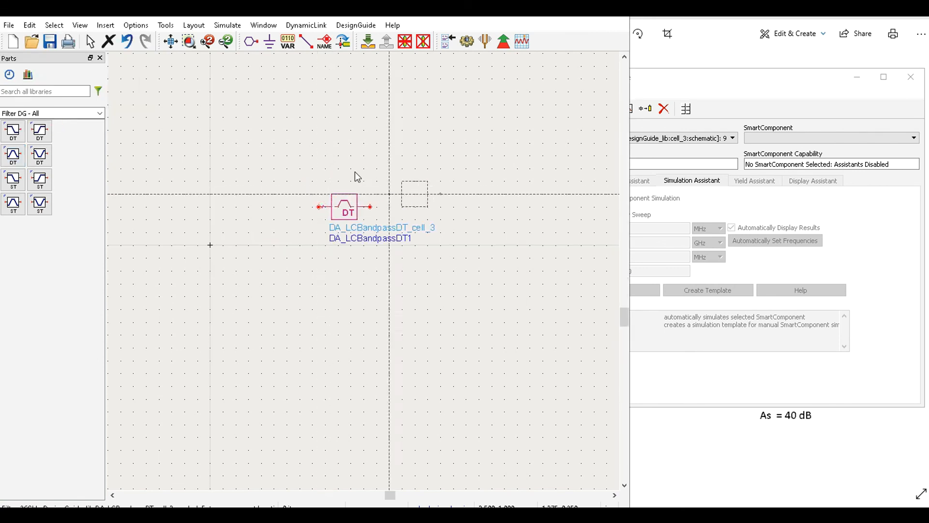
left_click(90, 41)
Set the bandpass component's lower stopband edge frequency Fs1 to 20 GHz, following the BPF specification.
left_click(355, 215)
scroll(355, 215, "up", 2)
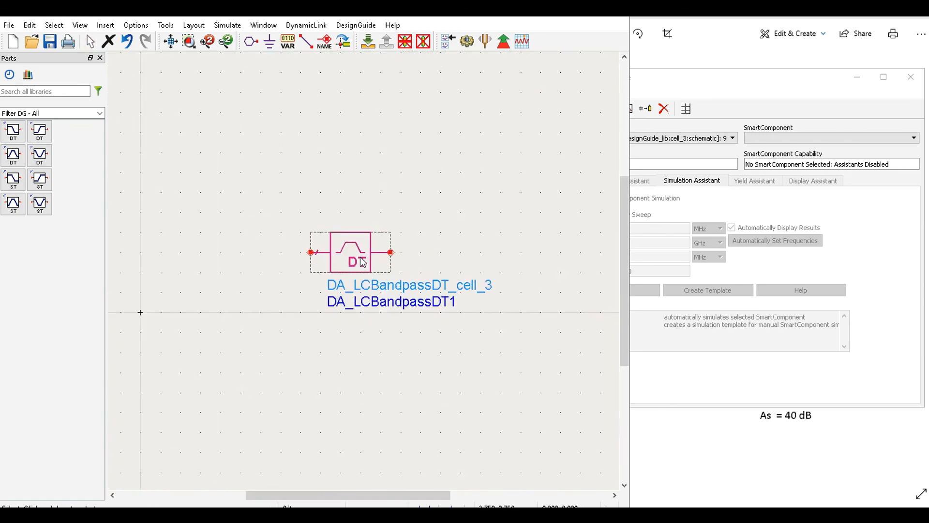
double_click(363, 263)
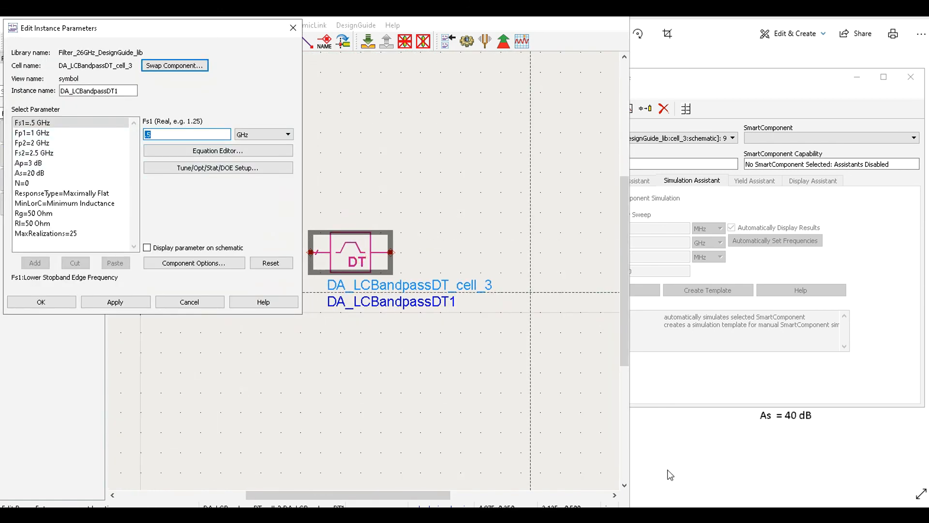
left_click(436, 514)
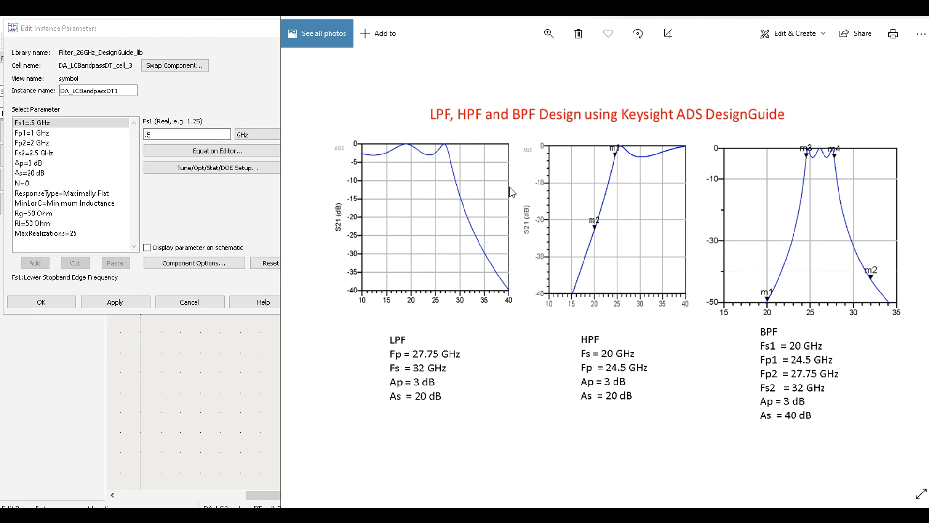
left_click(176, 134)
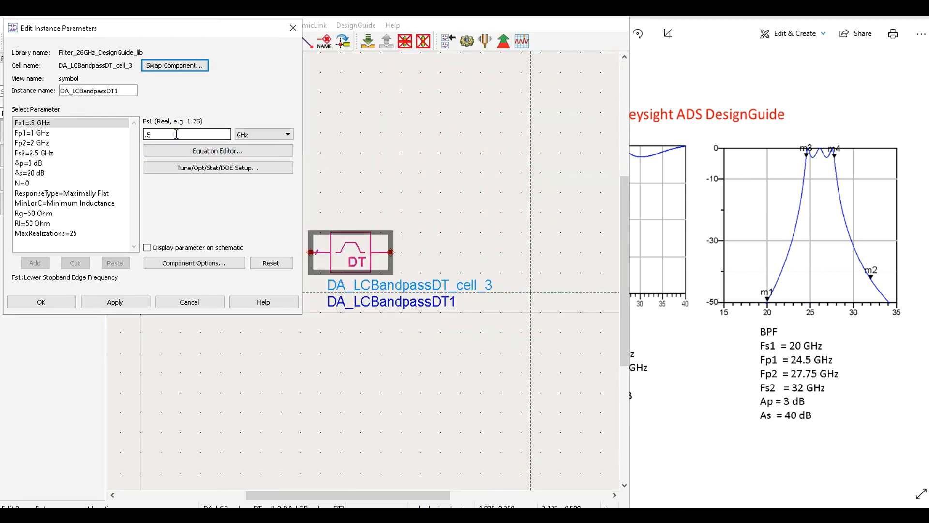
left_click_drag(175, 134, 112, 134)
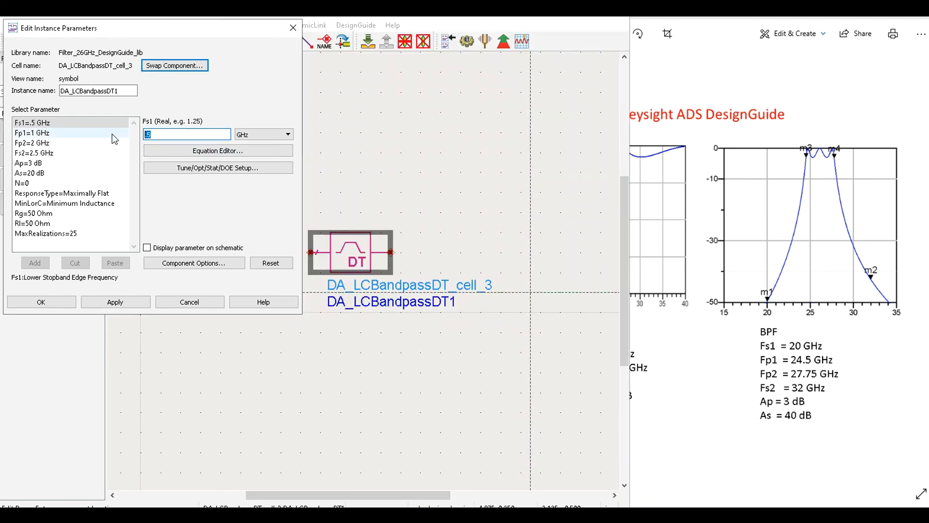
type("20")
left_click(77, 131)
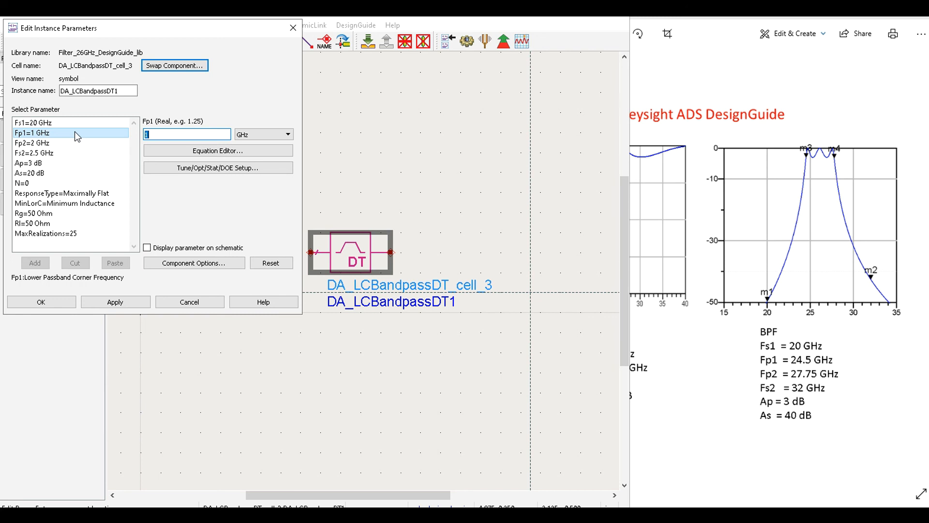
Set the bandpass component's Fp1 to 24.5 GHz, Fp2 to 27.5 GHz and upper stopband edge Fs2 to 32 GHz.
type("24.5")
left_click(75, 146)
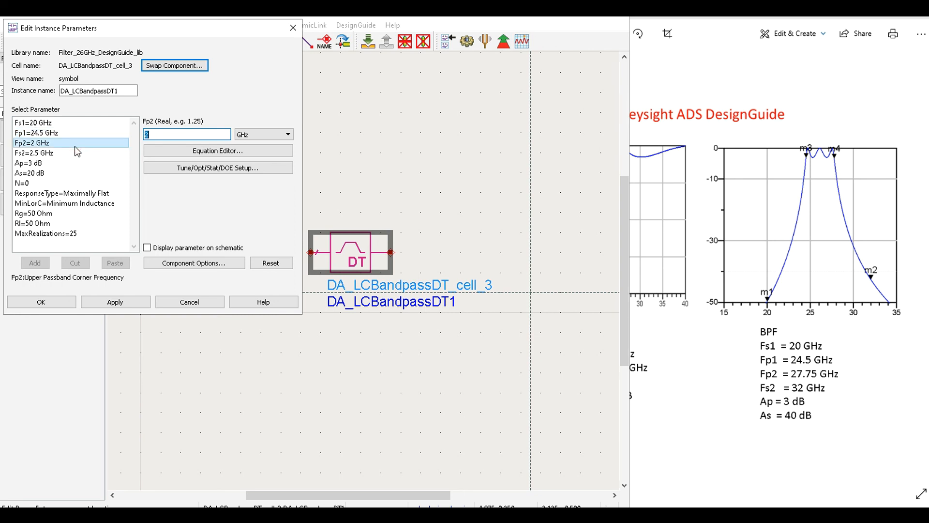
type("27.5")
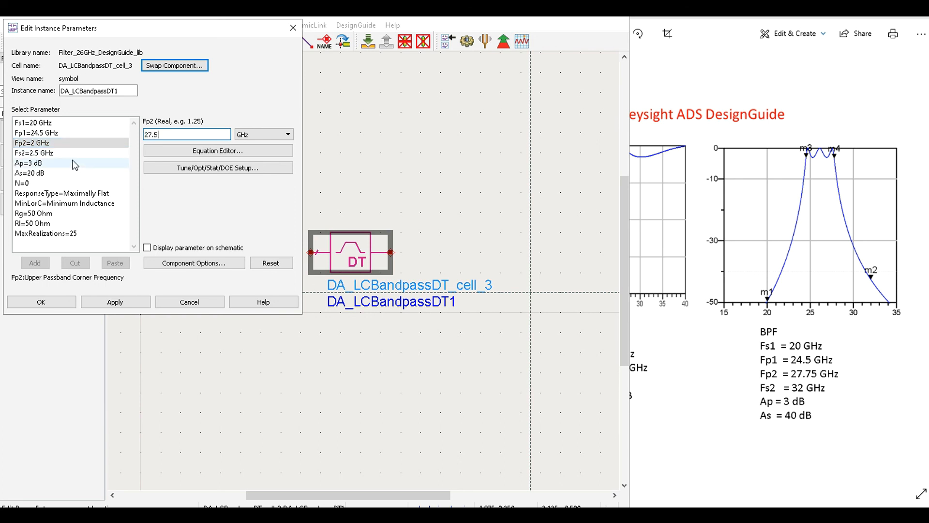
left_click(73, 156)
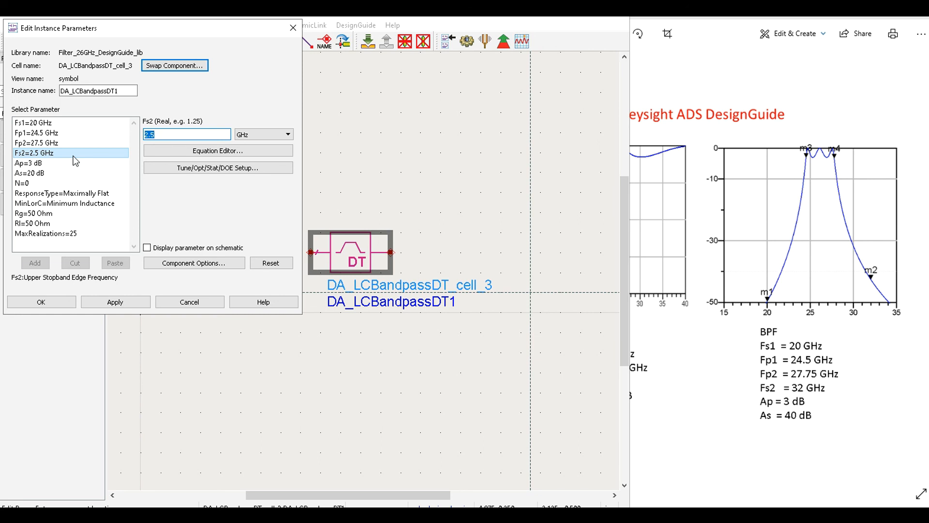
type("32")
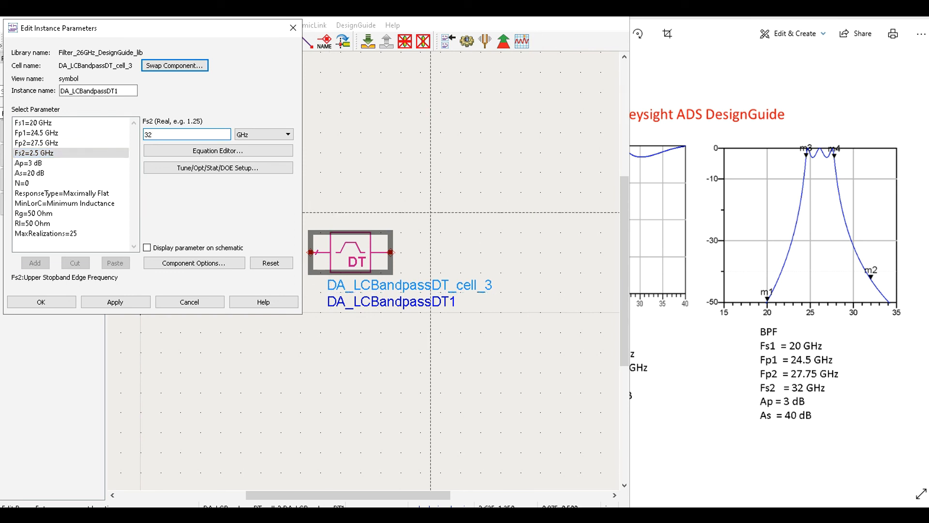
Set the stopband attenuation As to 40 dB and apply the bandpass component's parameters.
left_click(42, 176)
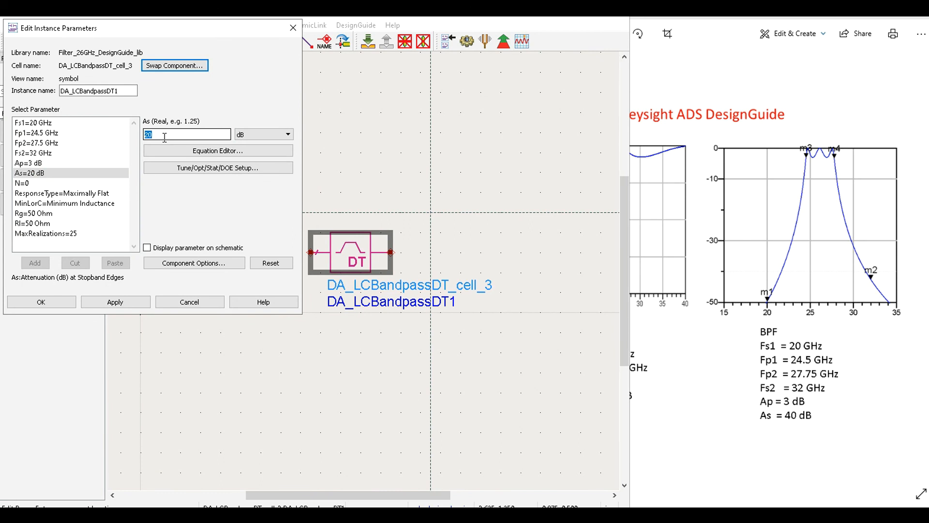
type("40")
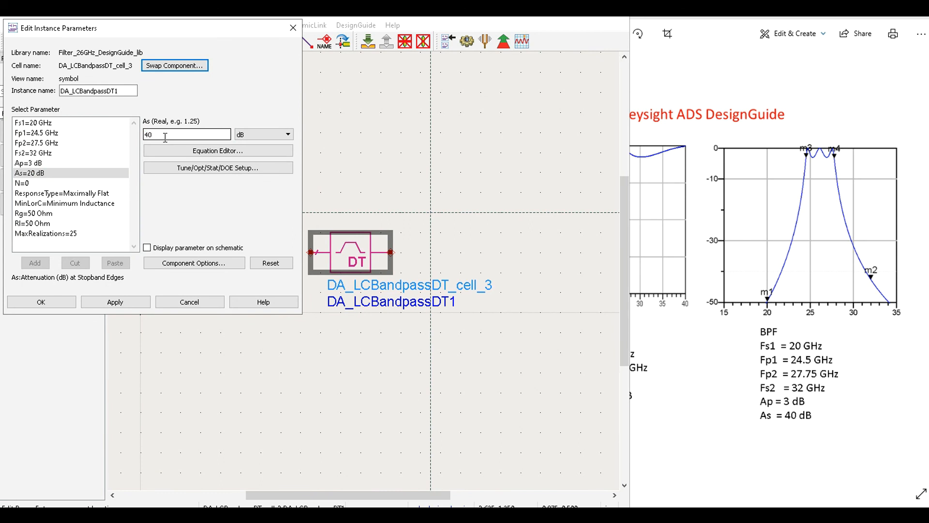
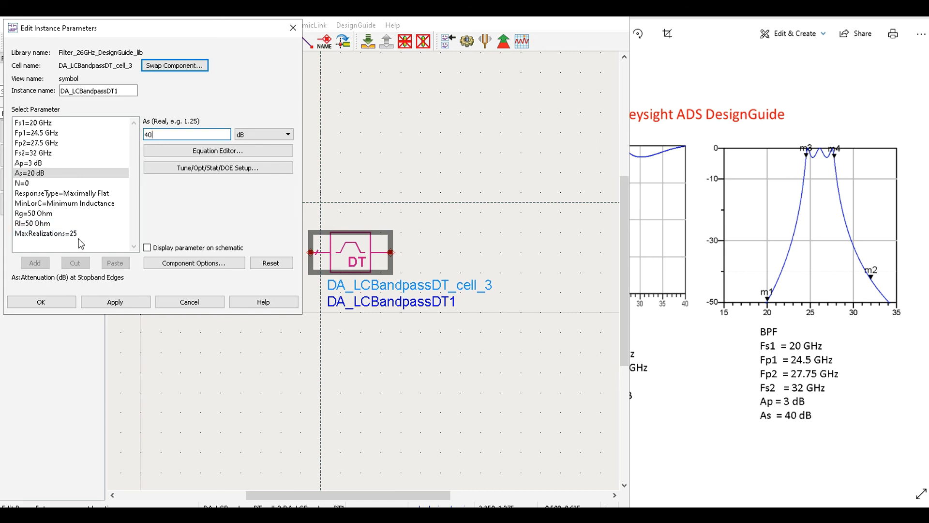
left_click(110, 301)
left_click(53, 302)
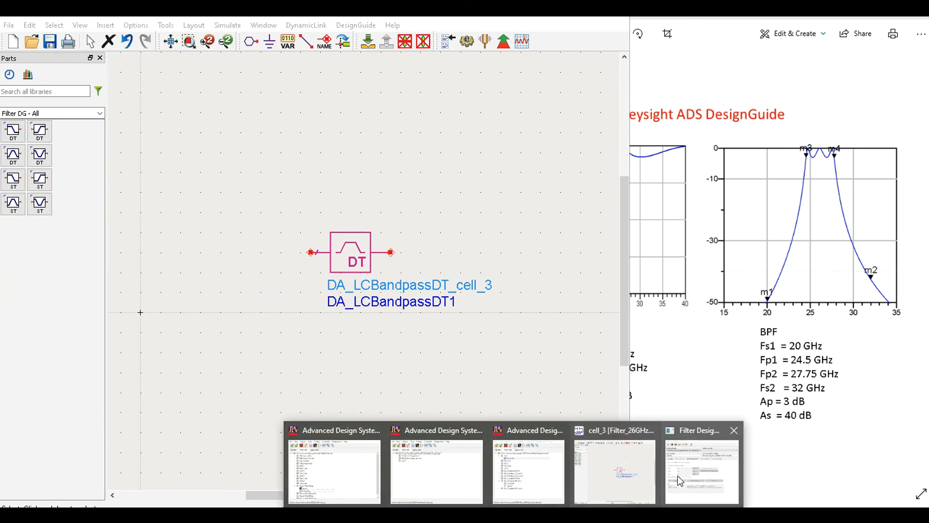
Select the DA_LCBandpassDT1 SmartComponent in the Filter DesignGuide window and show its Filter Assistant settings.
left_click(680, 480)
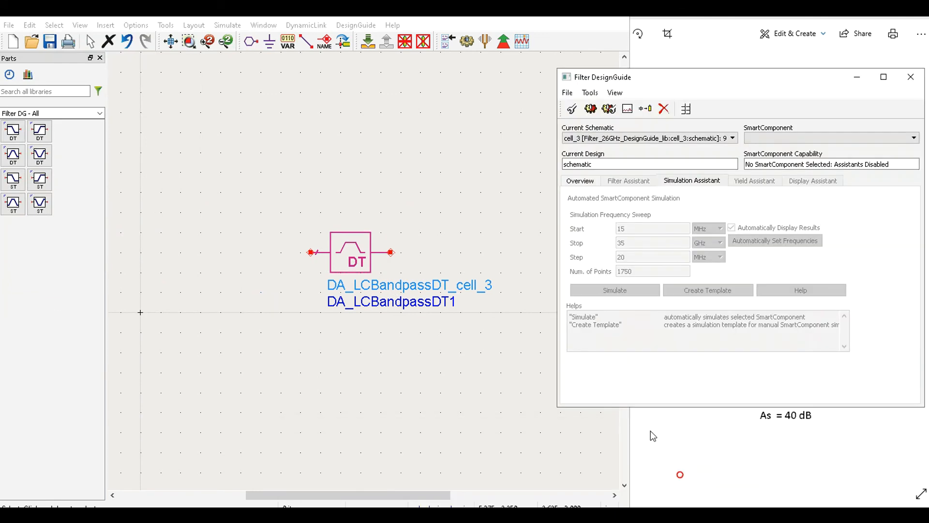
left_click(803, 139)
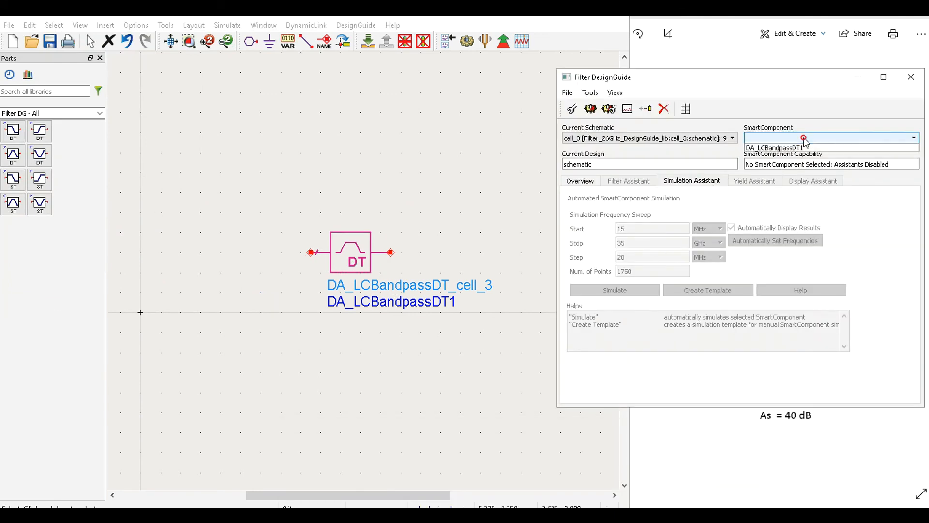
left_click(781, 148)
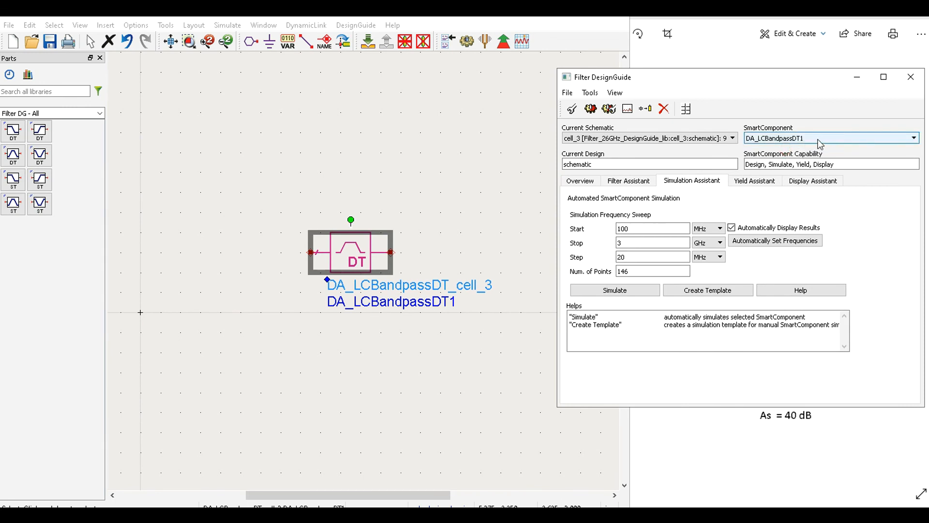
left_click(629, 182)
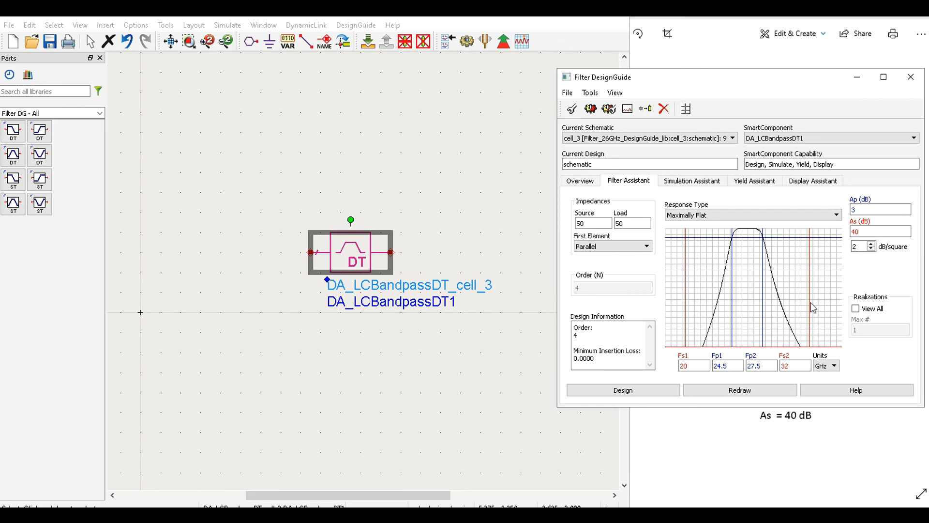
Compare the Chebyshev, Inverse Chebyshev, Bessel-Thomson and Gaussian response types for the bandpass filter.
left_click(736, 216)
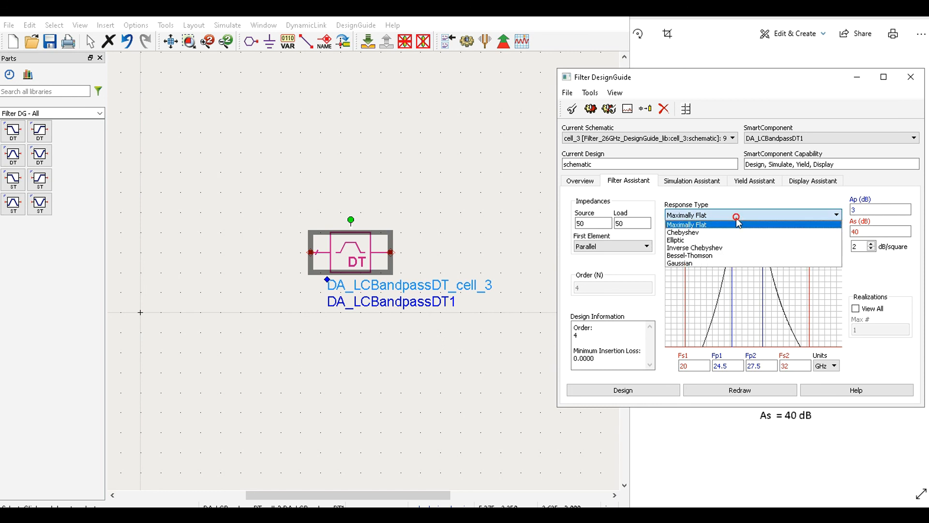
left_click(735, 231)
left_click(741, 215)
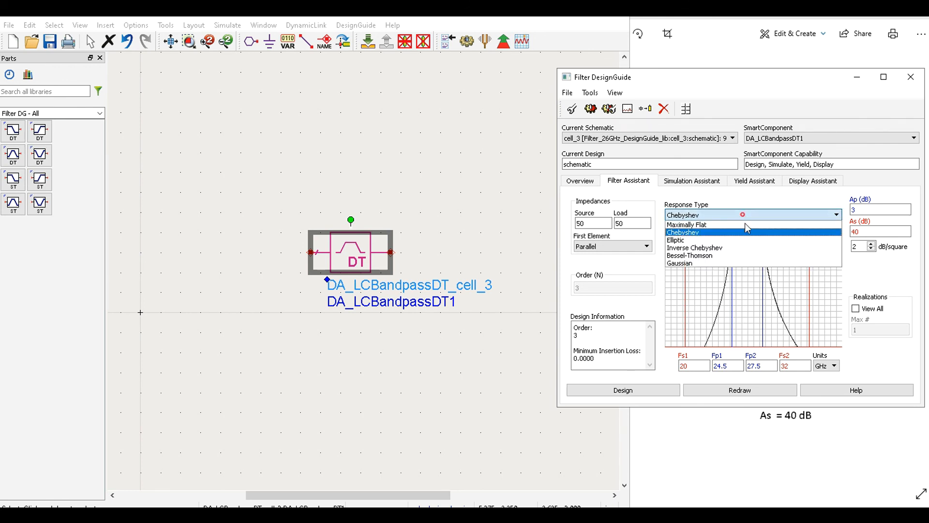
left_click(748, 247)
left_click(752, 214)
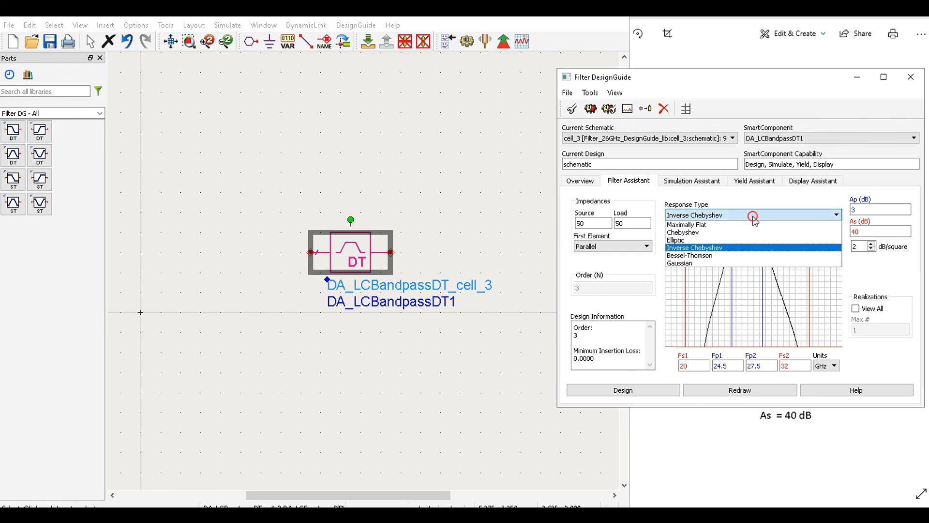
left_click(760, 260)
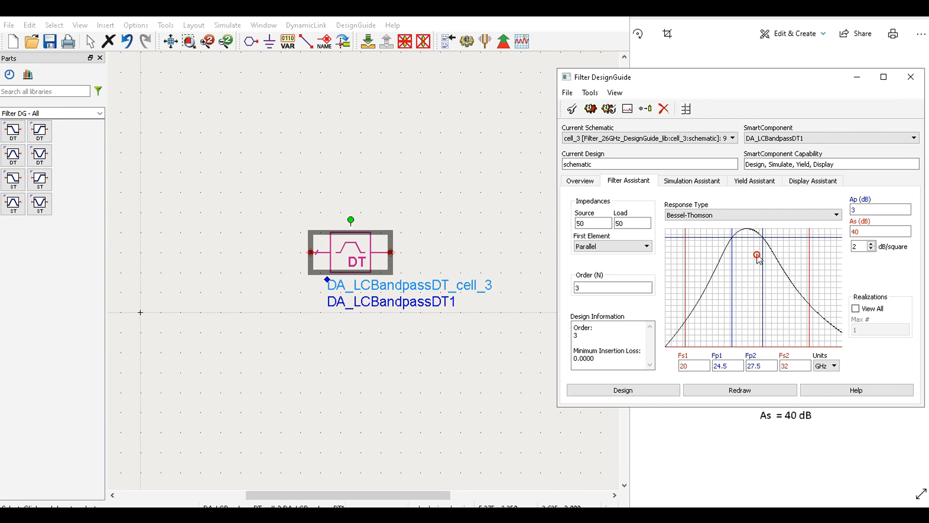
left_click(763, 221)
left_click(764, 265)
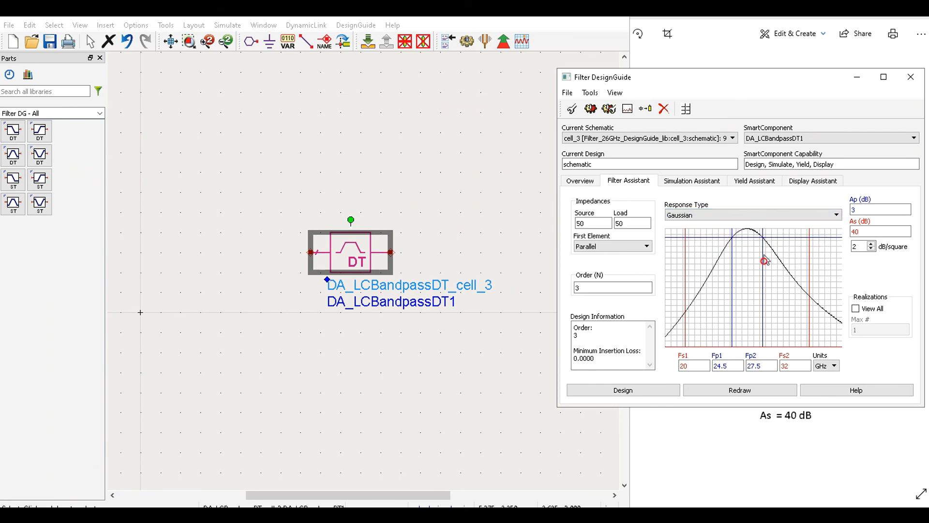
Set the bandpass filter's response type to Chebyshev and generate the design.
left_click(749, 214)
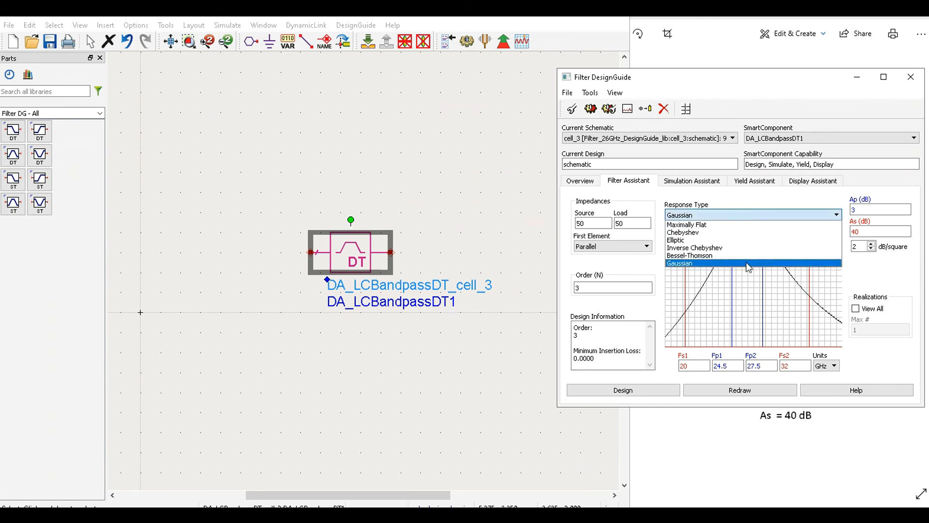
left_click(758, 233)
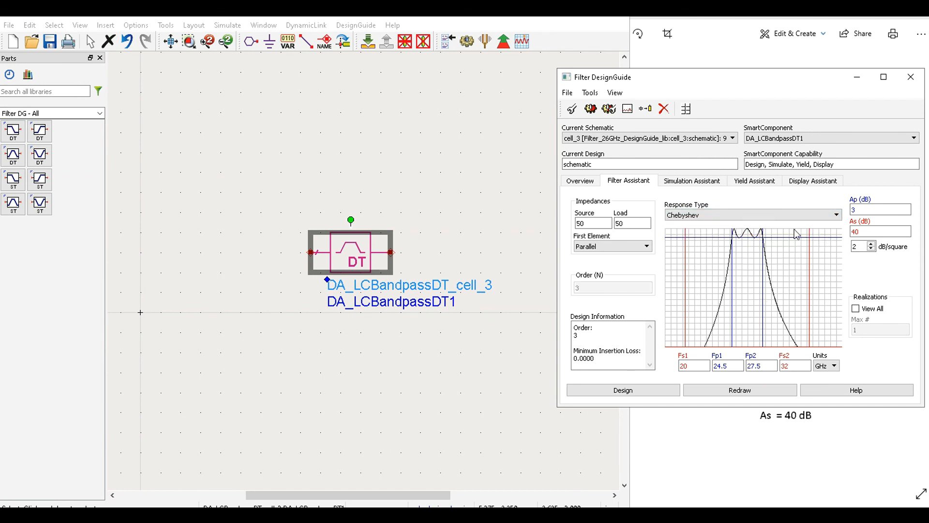
left_click(619, 390)
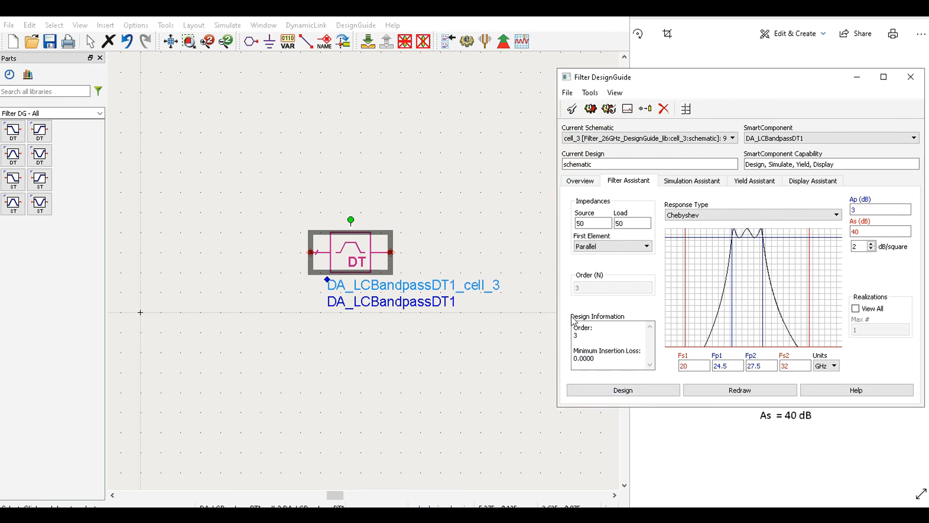
Push into the bandpass SmartComponent to inspect its generated LC network, and return to the cell_3 schematic.
left_click(486, 199)
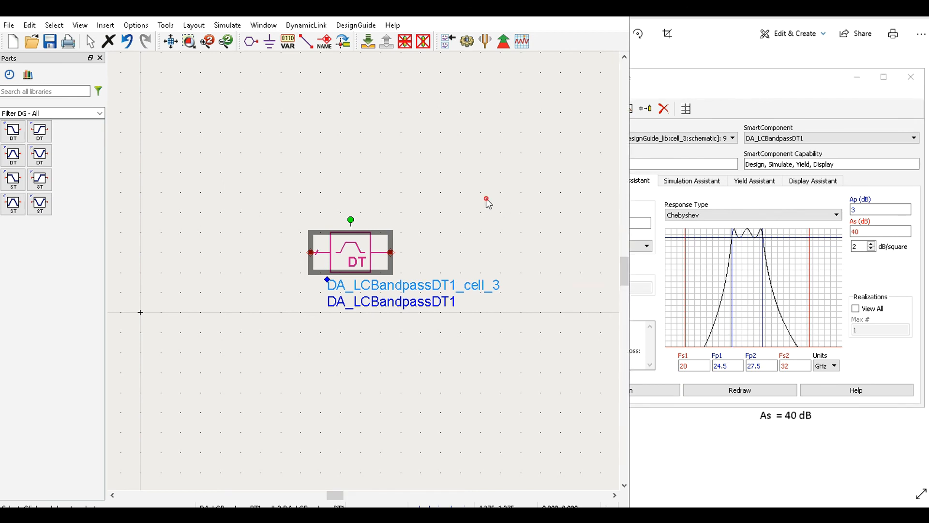
left_click(368, 41)
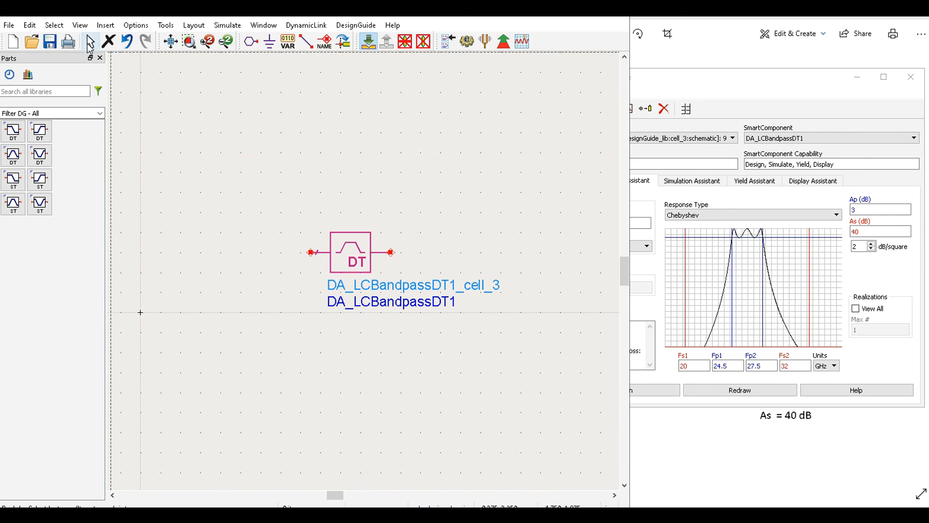
left_click(354, 263)
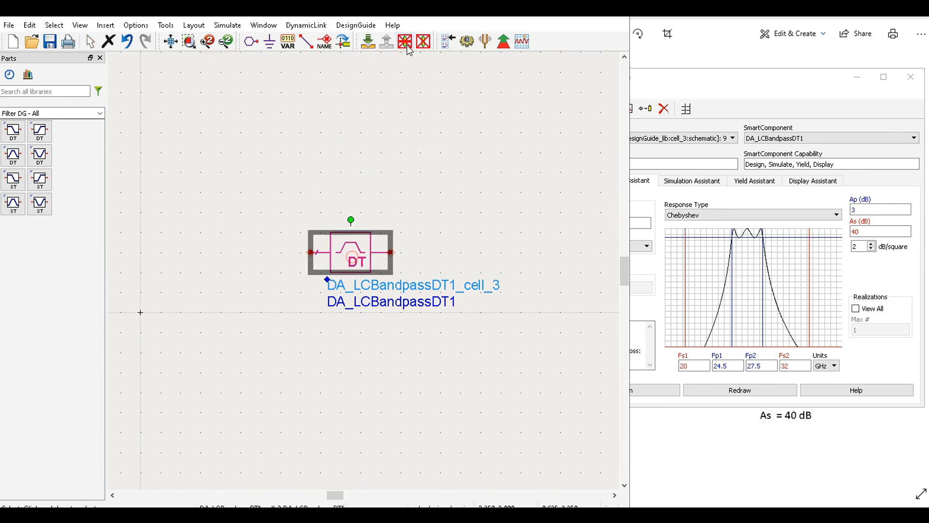
left_click(368, 41)
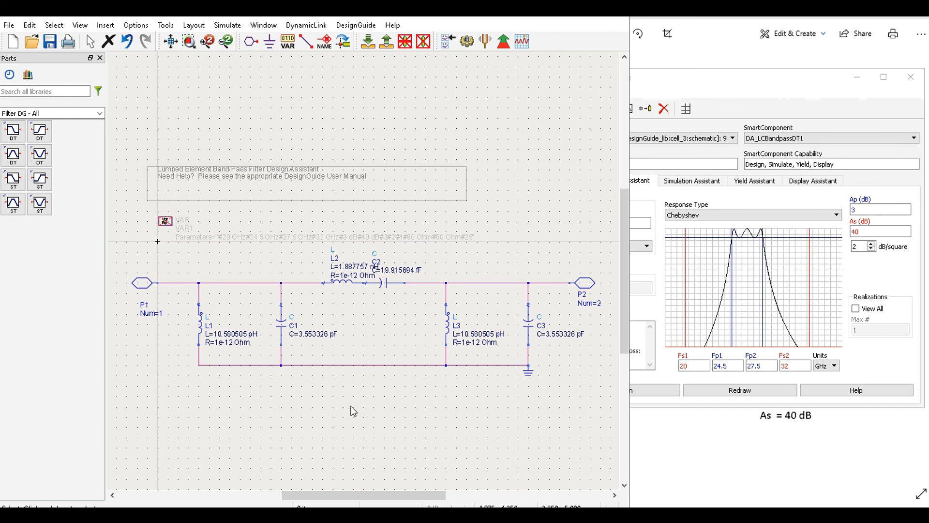
left_click(731, 83)
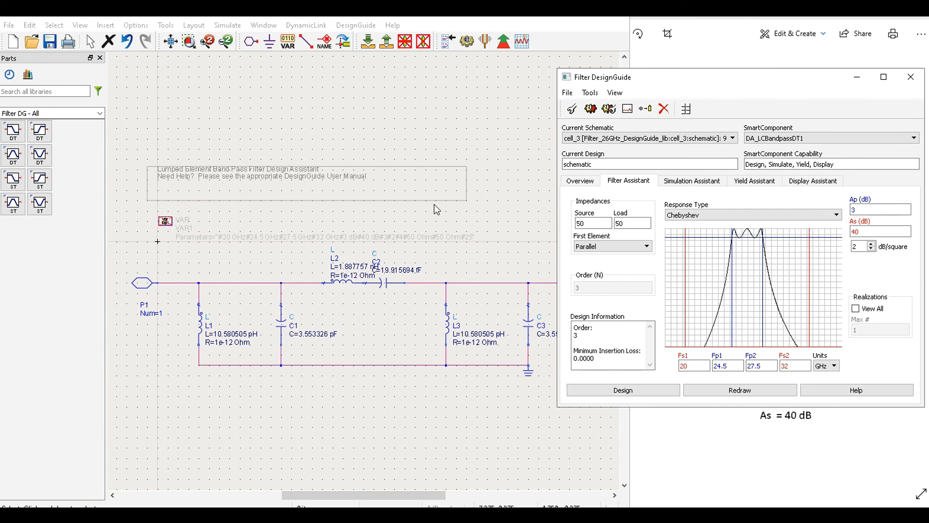
left_click(387, 43)
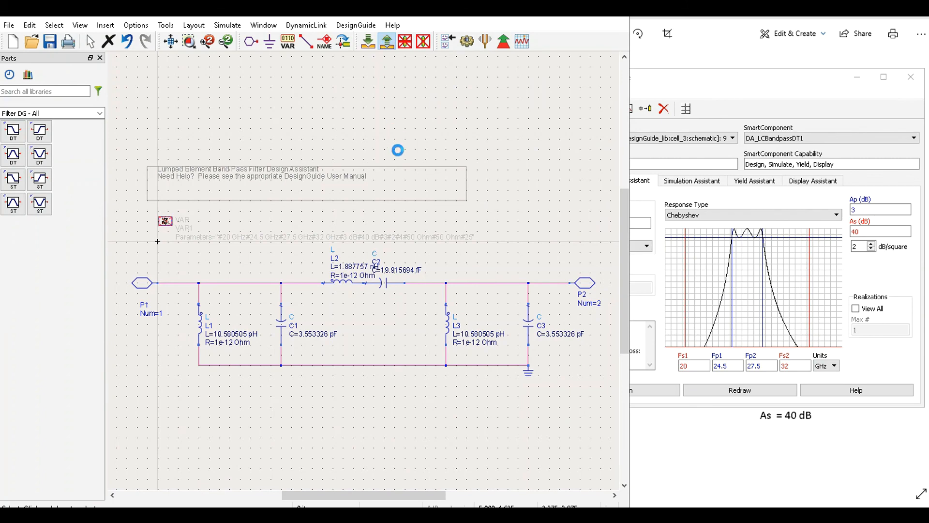
Set the bandpass component's simulation frequency sweep to start at 15 GHz and stop at 35 GHz.
left_click(764, 81)
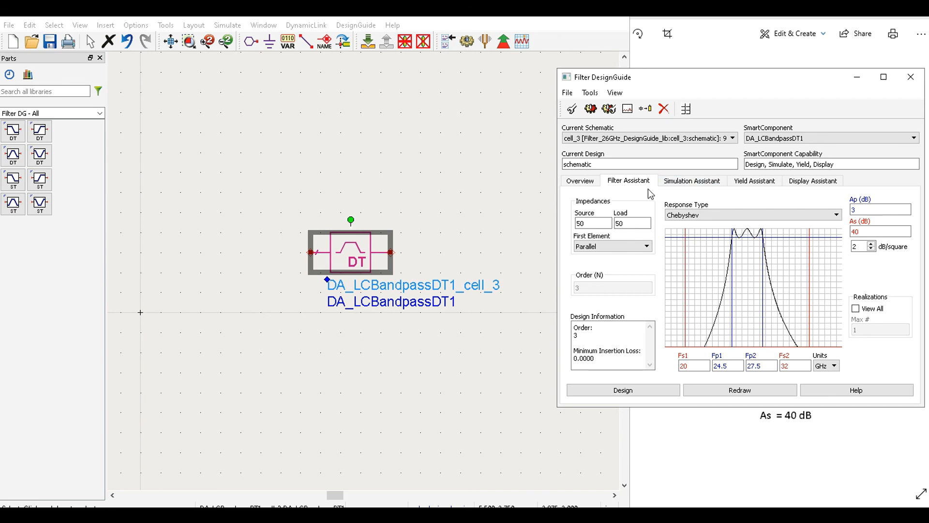
left_click(697, 185)
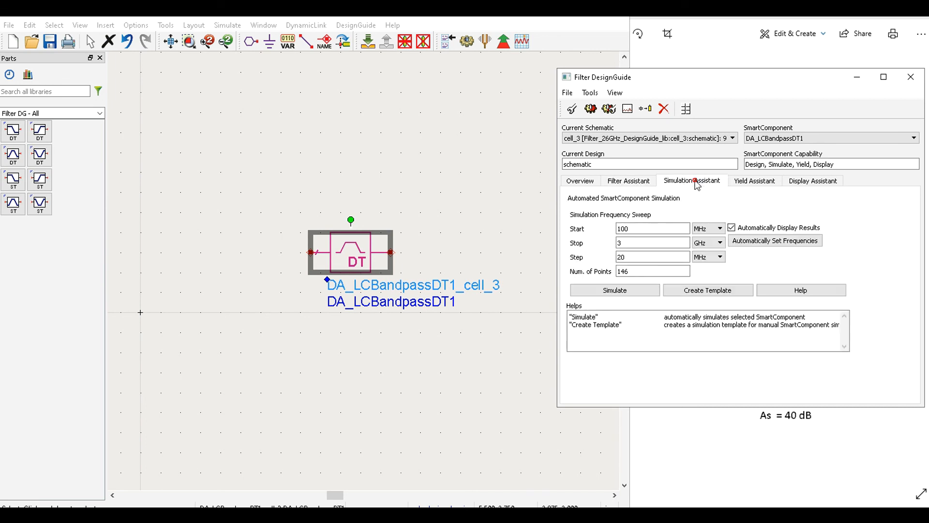
left_click_drag(658, 227, 611, 227)
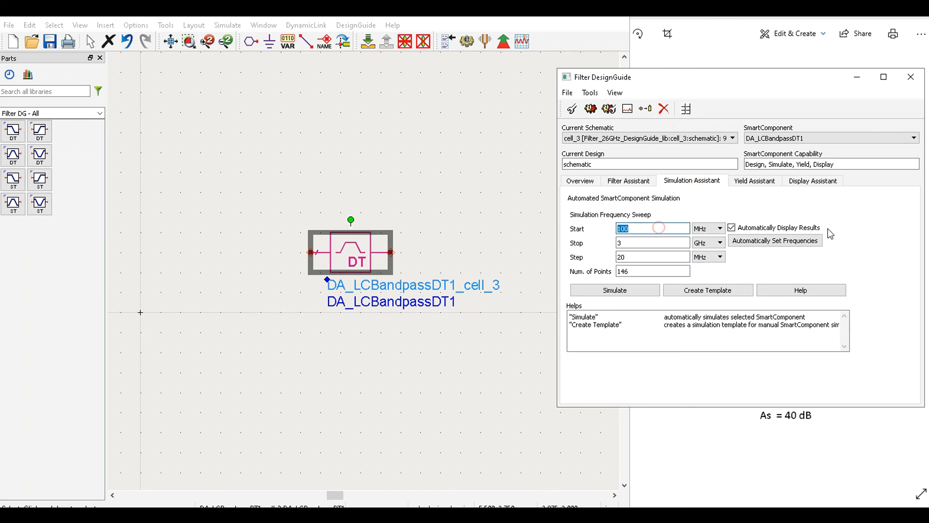
left_click(709, 229)
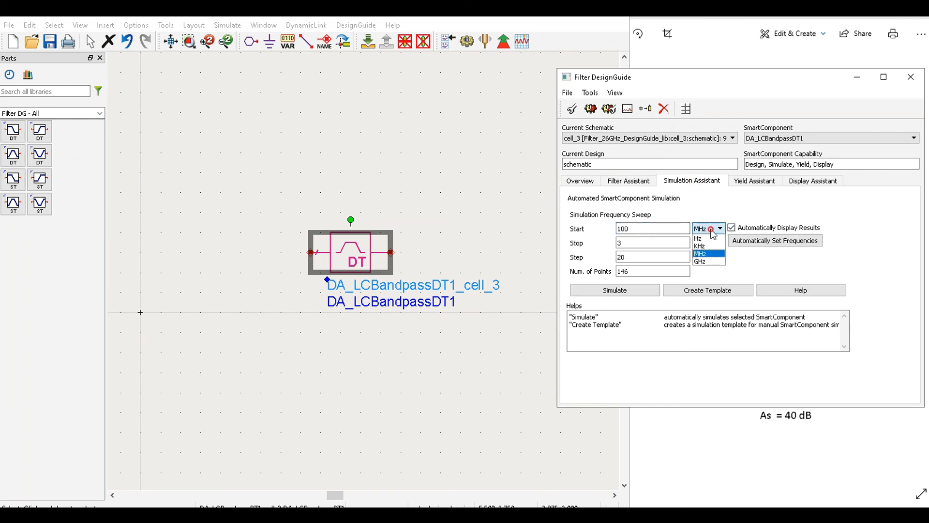
left_click(707, 261)
left_click_drag(634, 228, 596, 237)
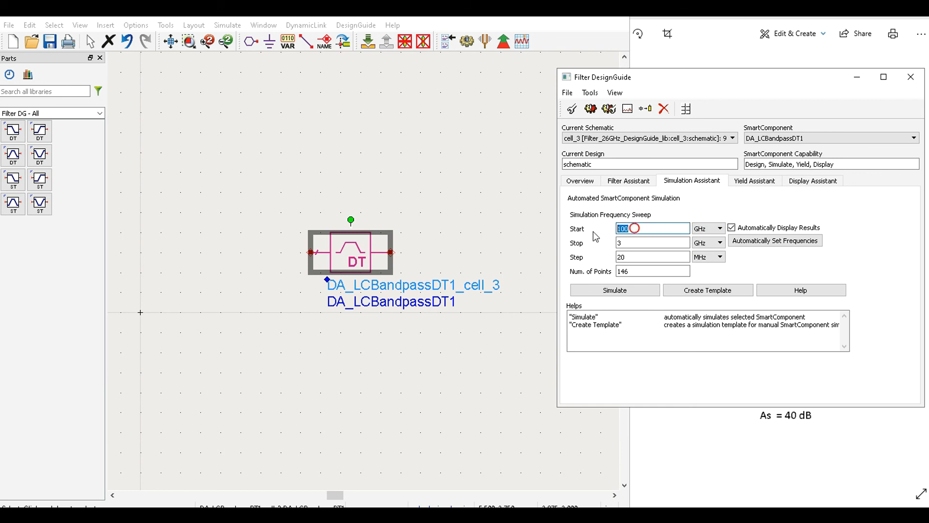
type("15")
double_click(632, 242)
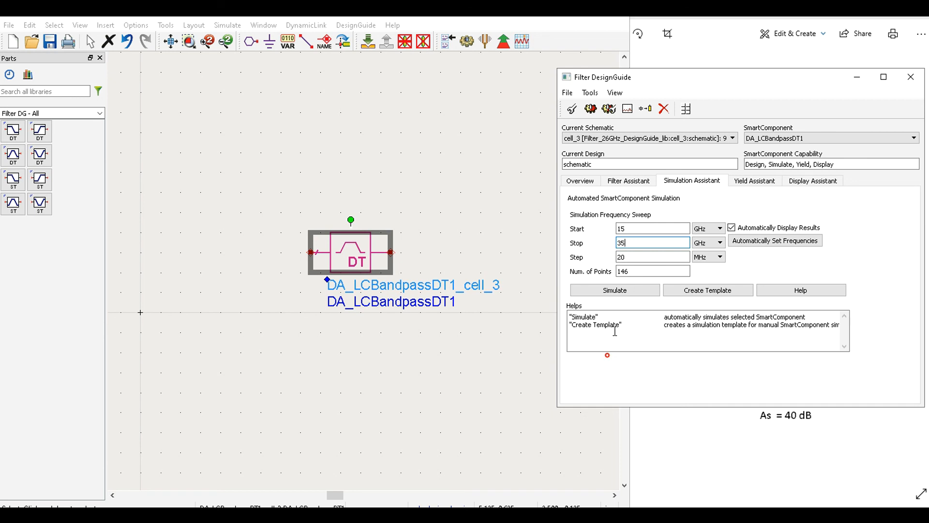
Simulate the bandpass SmartComponent and enlarge the S21 response plot in the maximized results window.
left_click(623, 292)
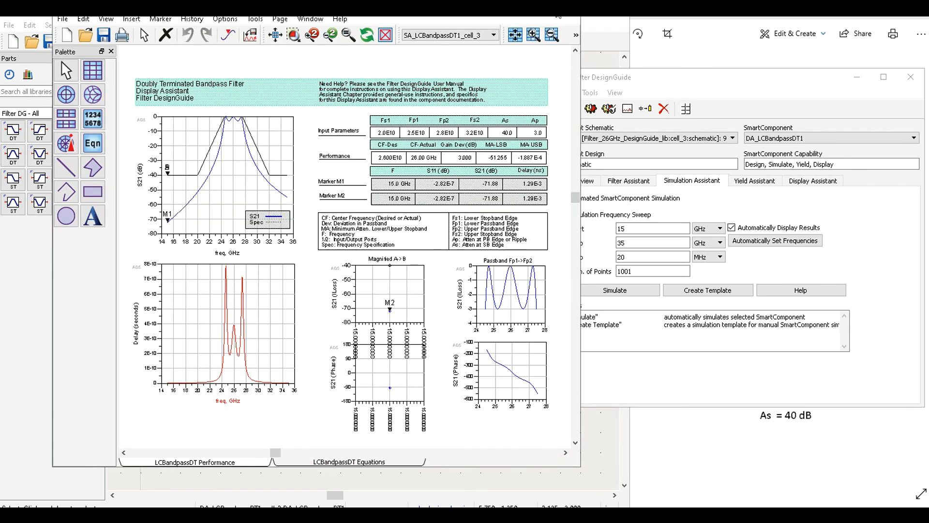
left_click(539, 7)
scroll(463, 251, "up", 2)
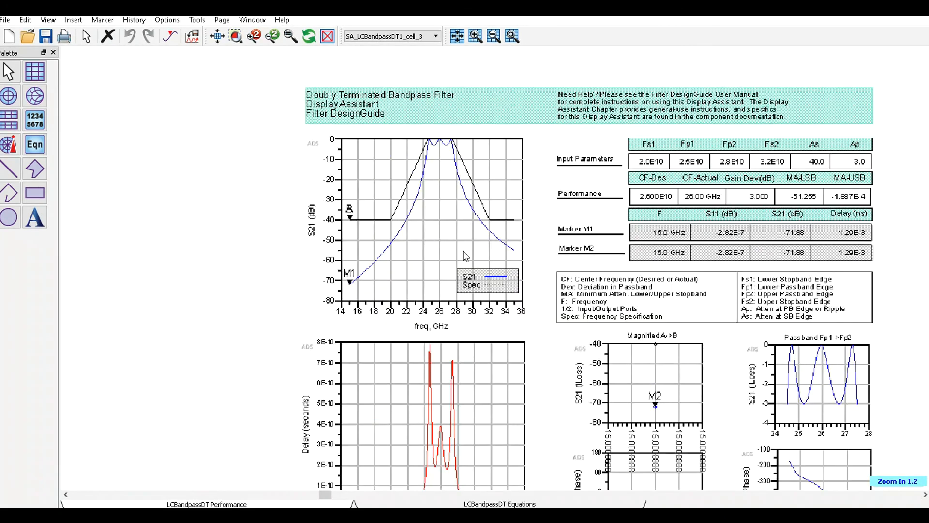
scroll(498, 247, "up", 1)
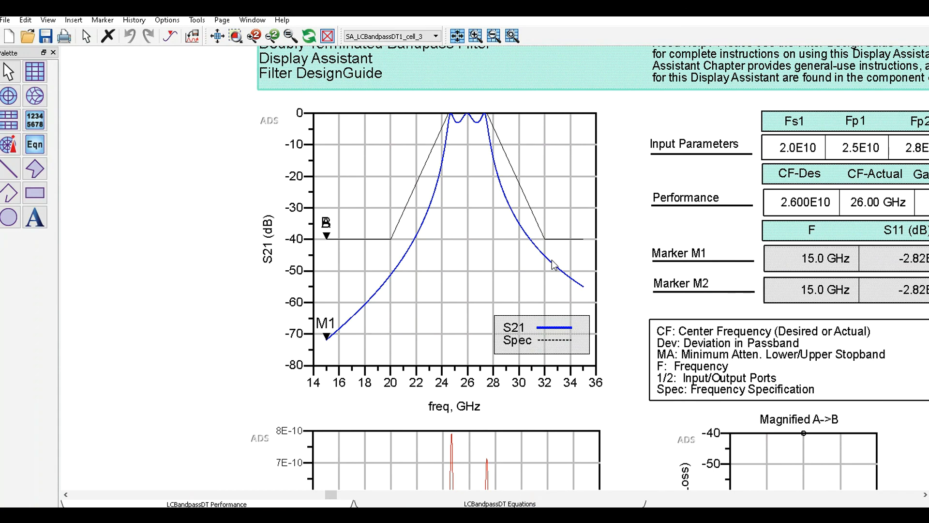
Examine the Chebyshev filter's S21 curve against the spec line around the passband and stopband edges.
mouse_move(552, 260)
mouse_move(450, 141)
mouse_move(390, 240)
mouse_move(397, 279)
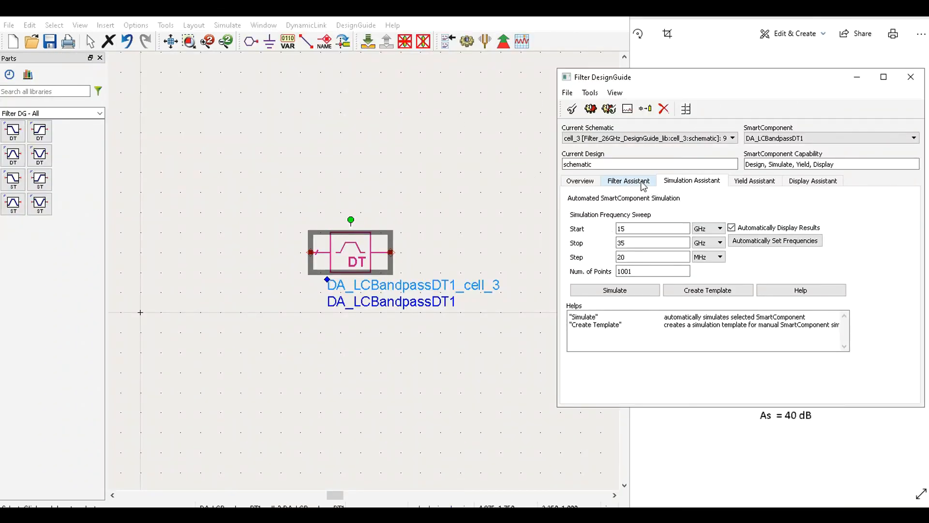
Change the bandpass filter's response type to Bessel-Thomson, generate the design and accept the first listed network.
left_click(629, 182)
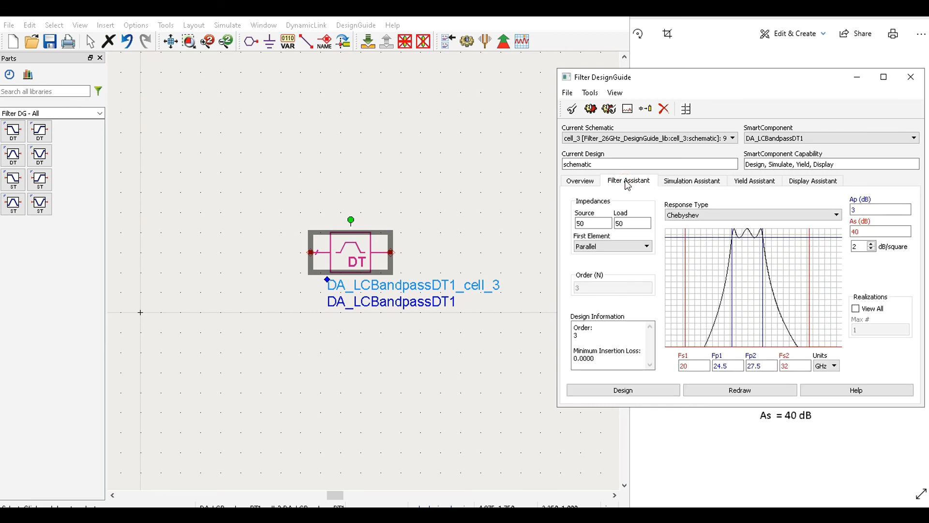
left_click(742, 215)
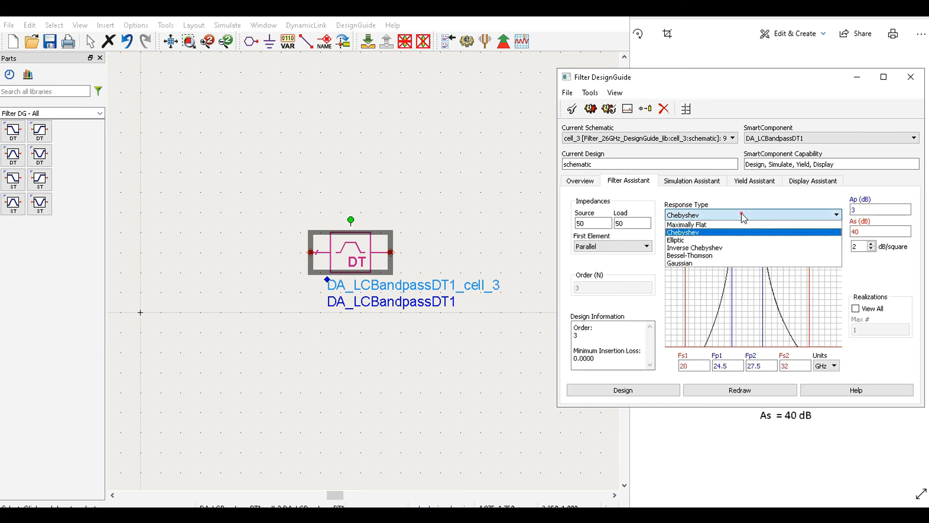
left_click(743, 215)
left_click(743, 215)
left_click(749, 259)
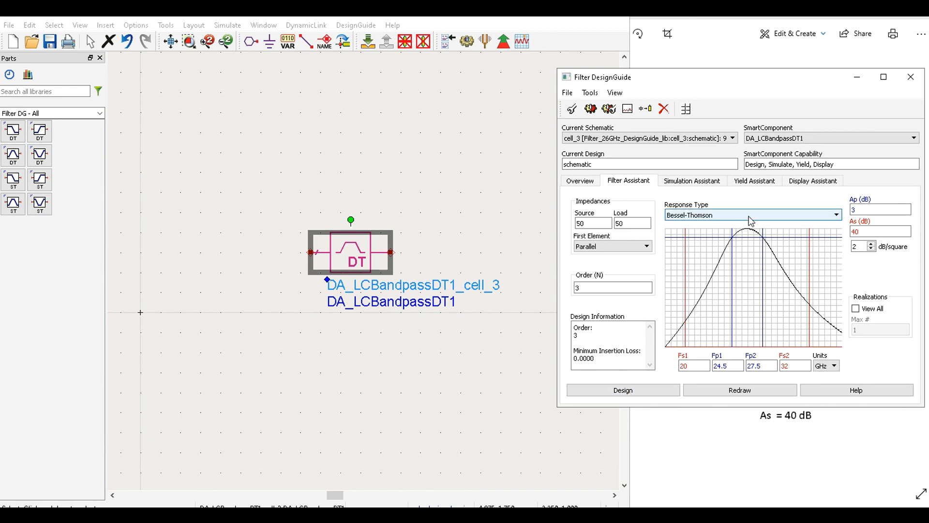
left_click(623, 391)
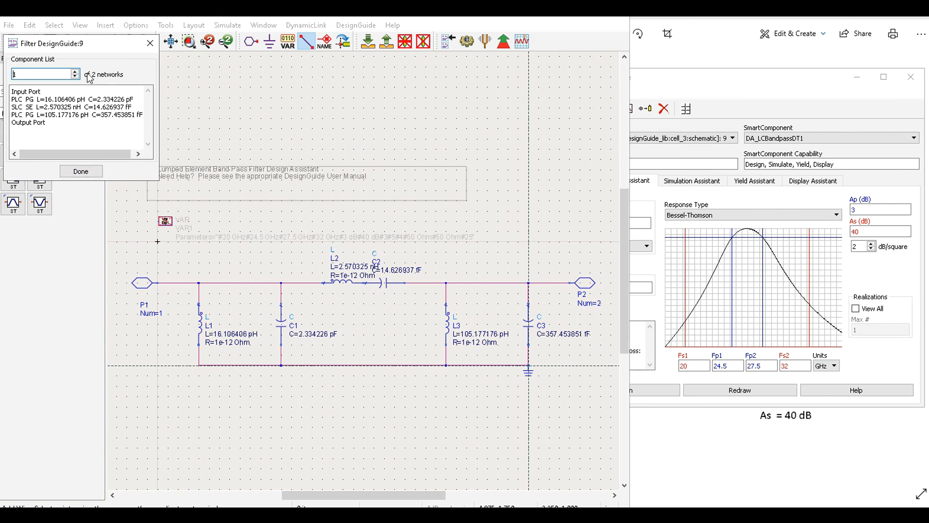
left_click(94, 174)
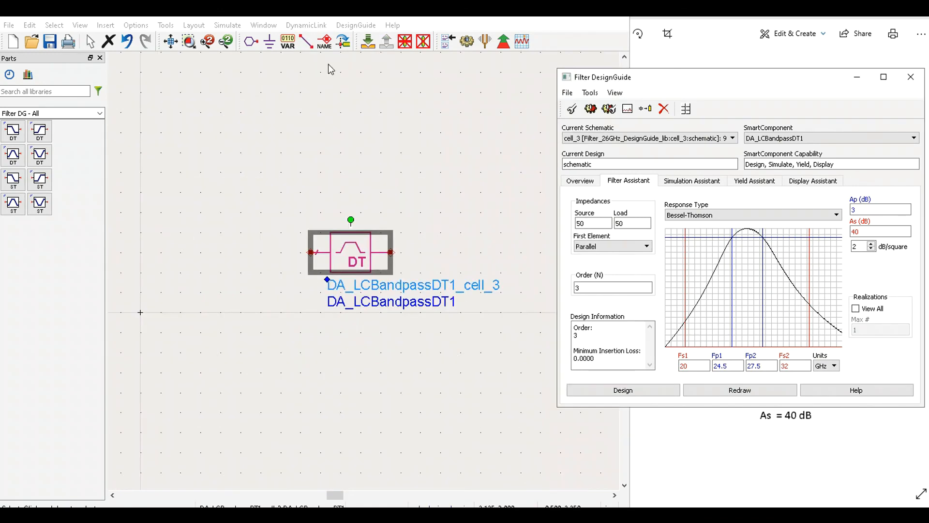
Simulate the Bessel-Thomson bandpass filter and compare its S21 curve with the spec line at the 20 GHz and 32 GHz stopband edges.
left_click(707, 183)
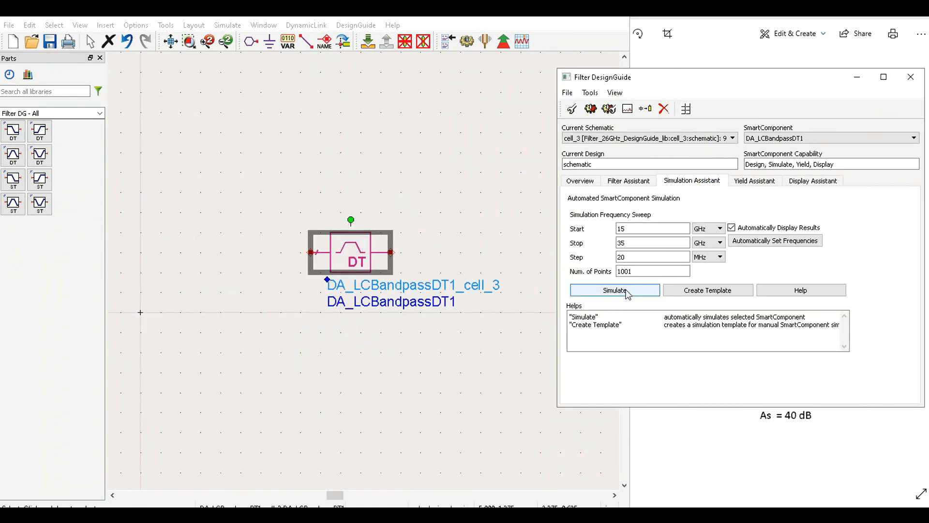
left_click(627, 291)
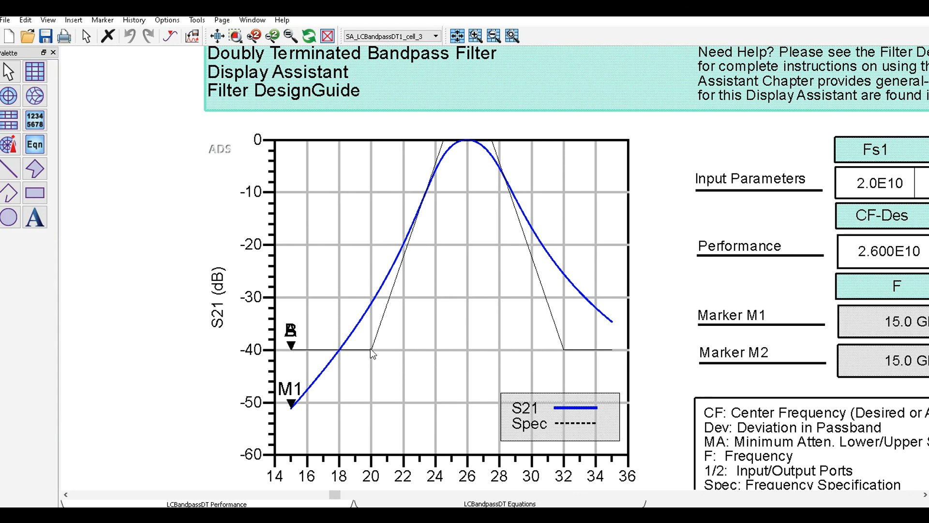
mouse_move(371, 348)
mouse_move(372, 304)
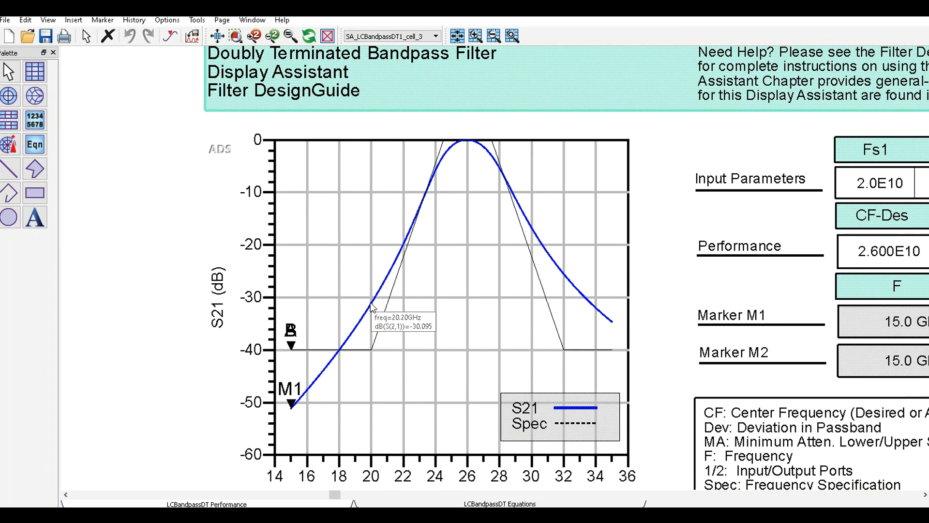
mouse_move(364, 352)
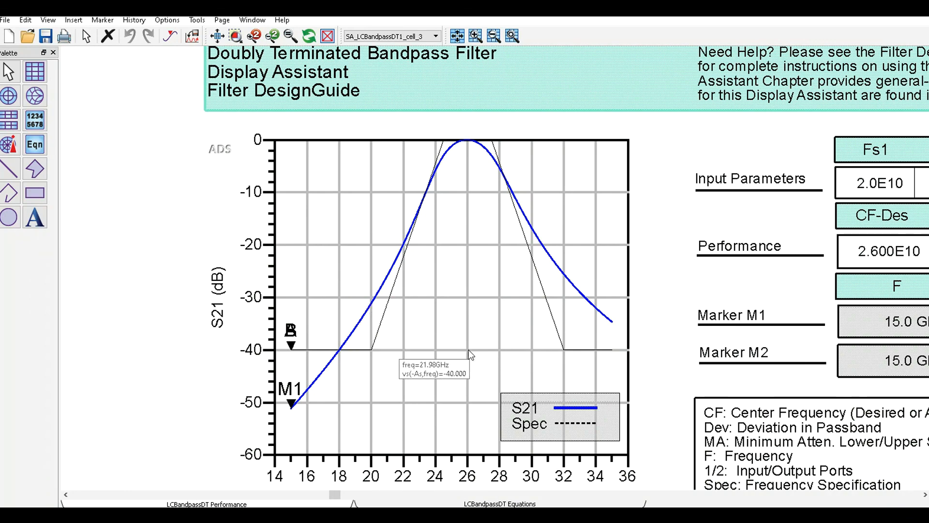
mouse_move(544, 358)
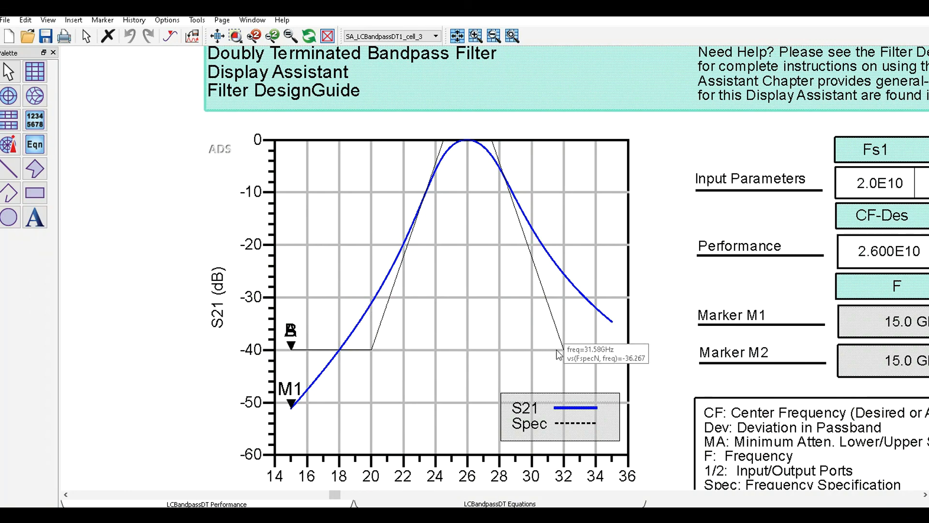
mouse_move(562, 344)
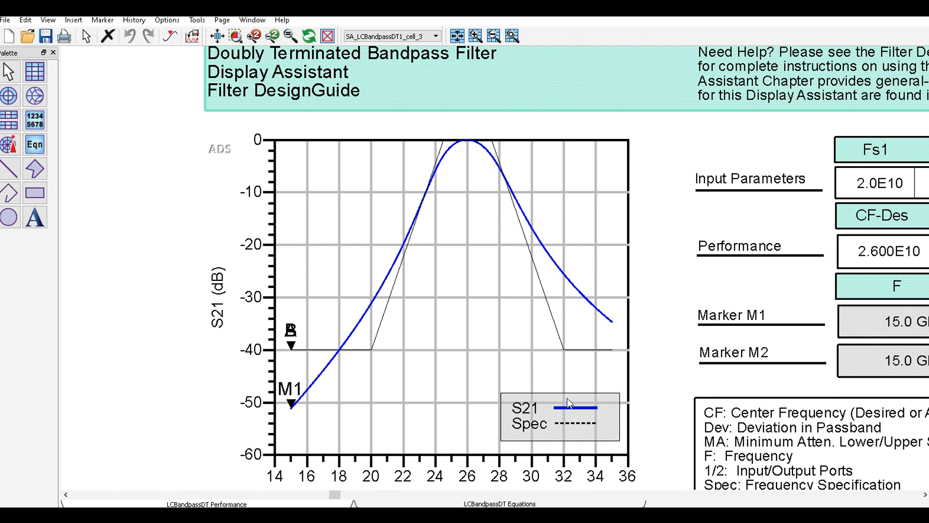
mouse_move(568, 278)
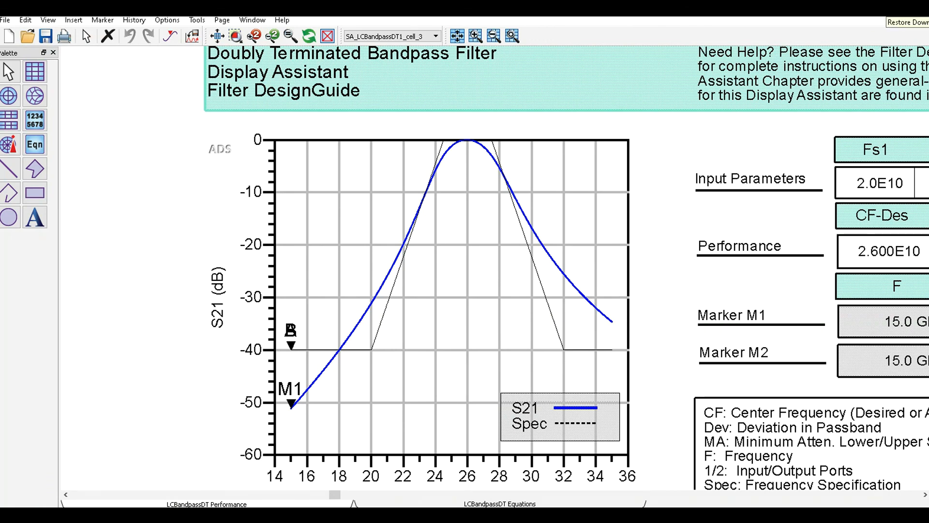
left_click(892, 10)
Try order 4 for the Bessel-Thomson bandpass filter in the Filter DesignGuide, and raise the order to 5.
left_click(723, 85)
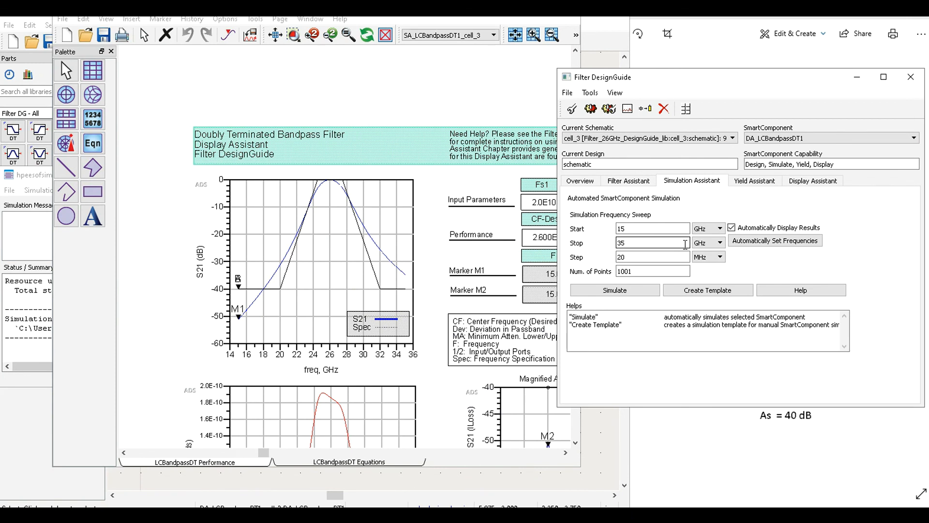
left_click(625, 181)
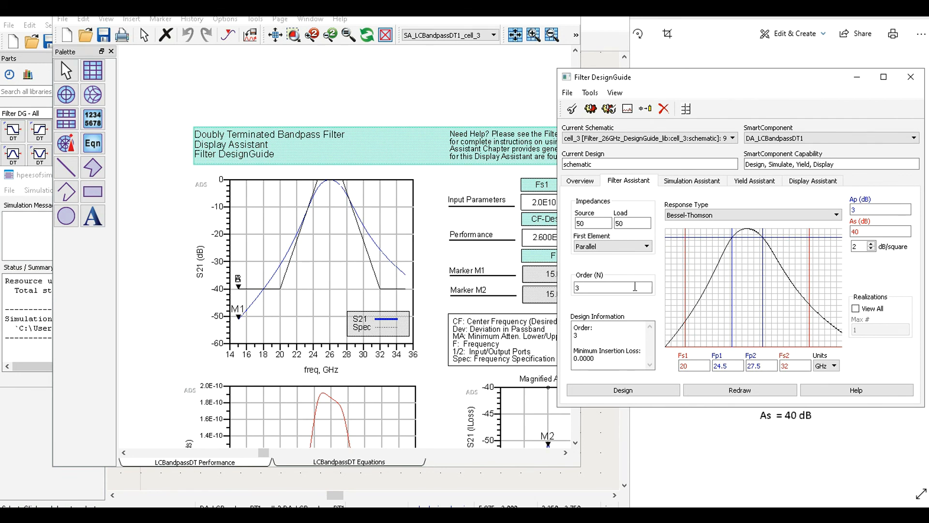
left_click(618, 289)
double_click(618, 289)
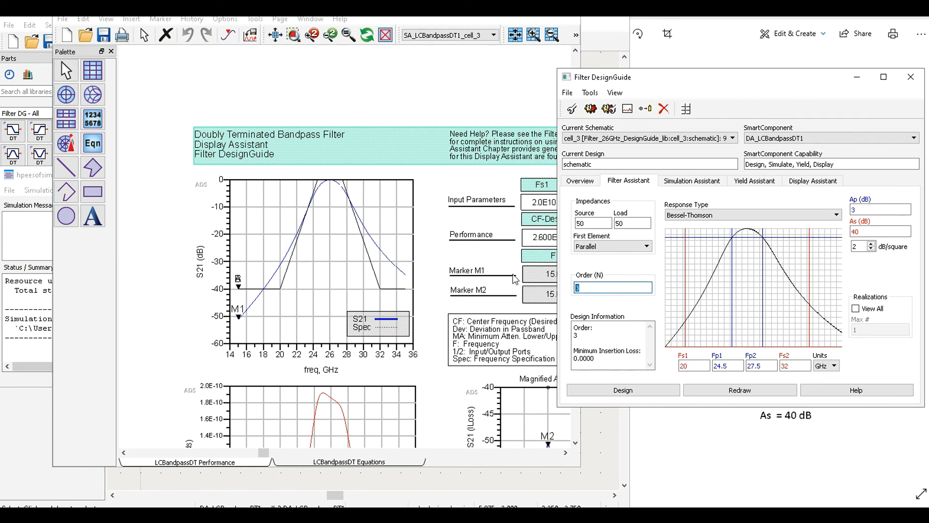
left_click(697, 276)
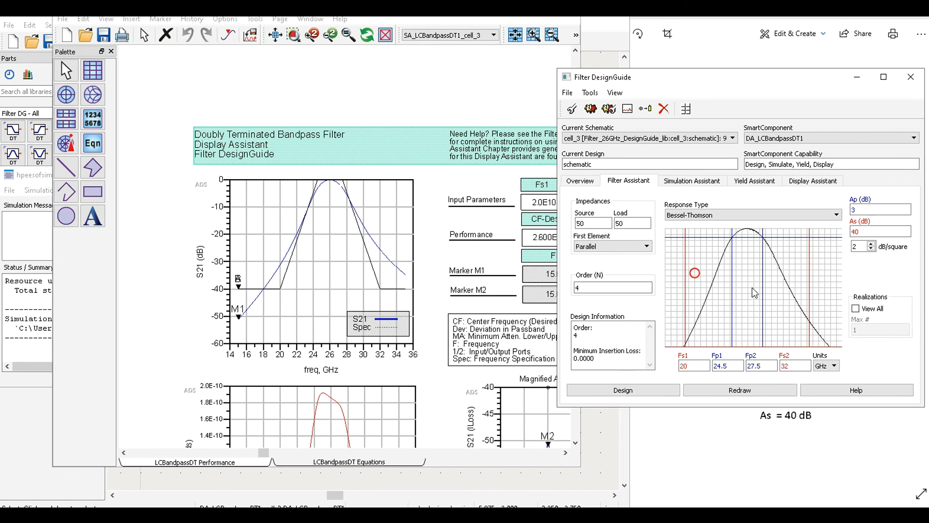
left_click(611, 289)
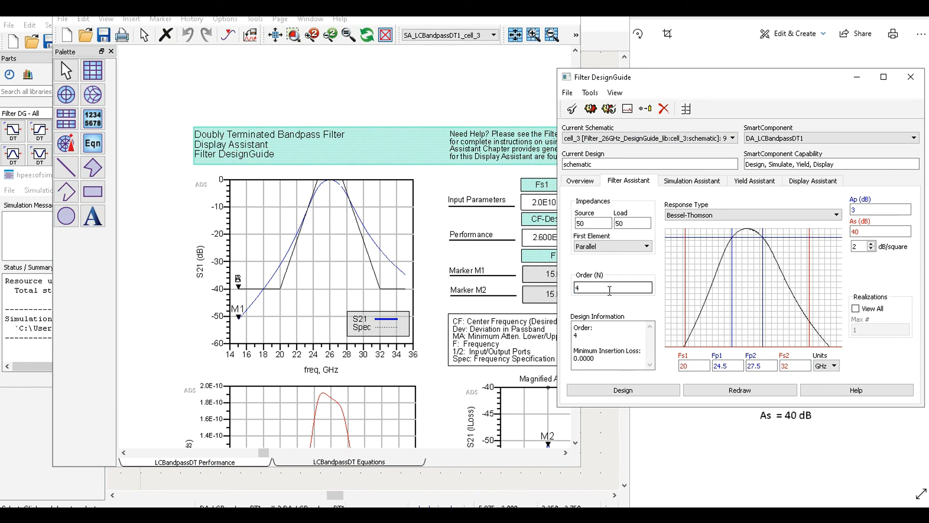
key("BackSpace")
type("5")
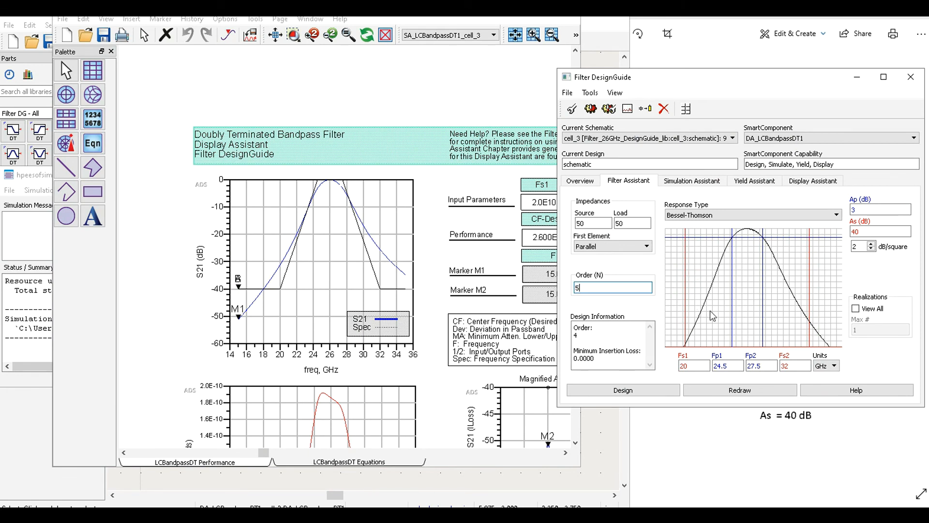
left_click(713, 316)
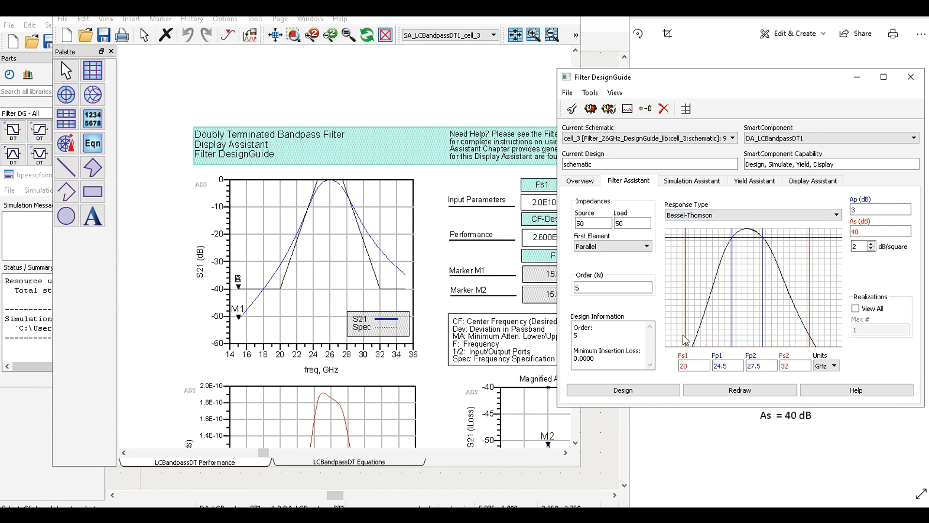
Generate the order-5 Bessel-Thomson bandpass design and accept the first listed network.
left_click(622, 390)
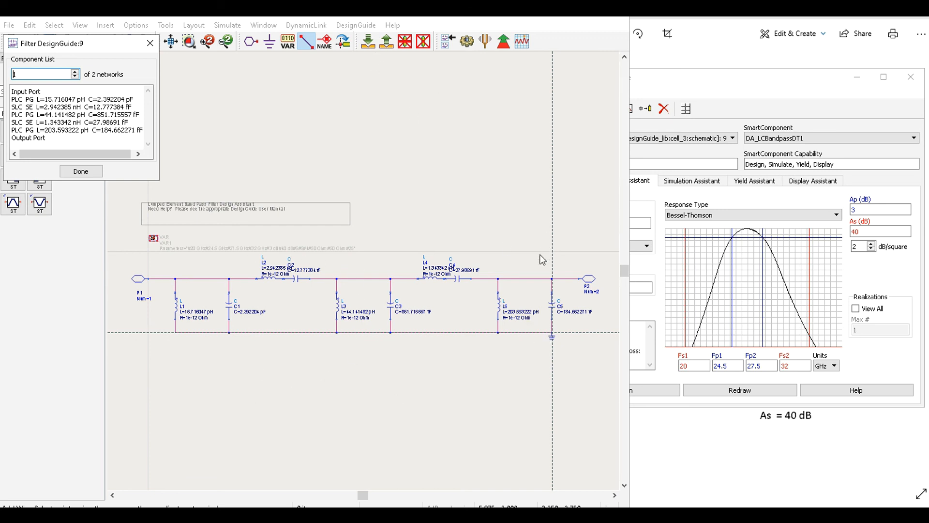
left_click(740, 98)
left_click(764, 102)
left_click(81, 171)
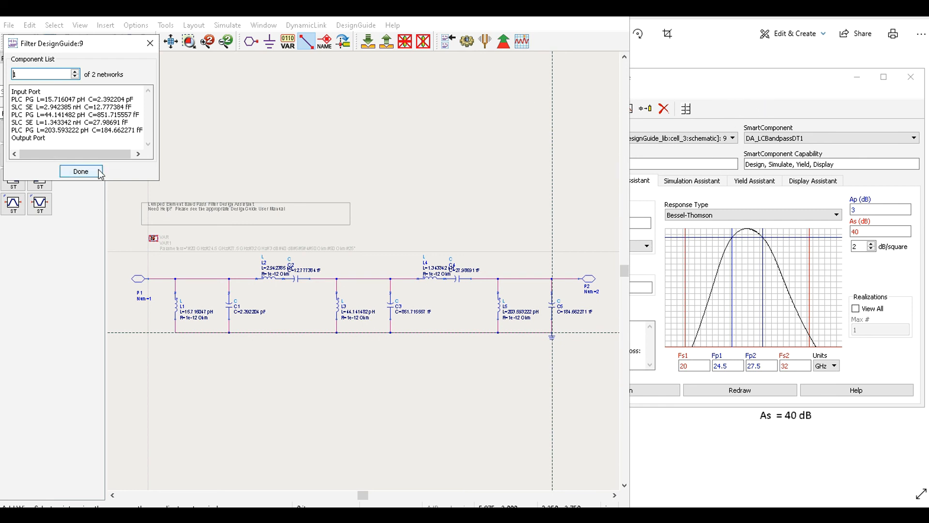
left_click(747, 78)
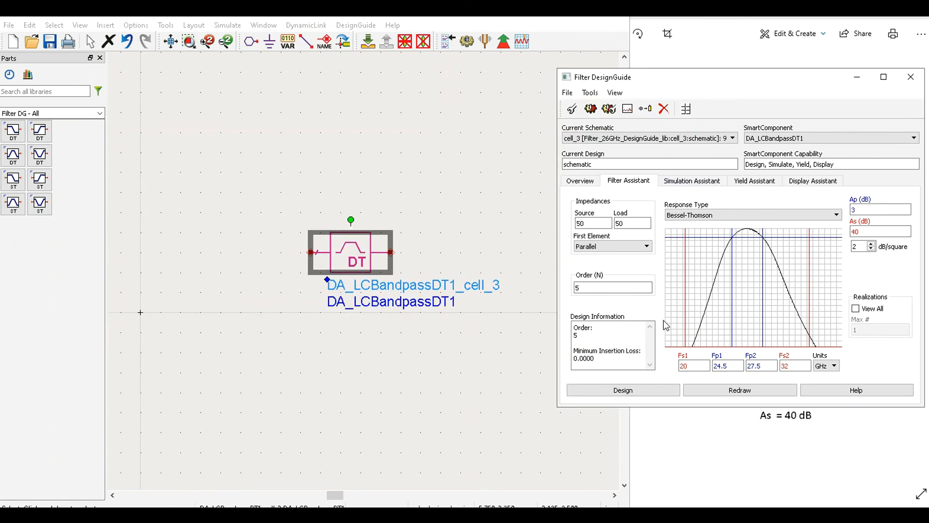
Simulate the order-5 bandpass filter and compare its S21 response with the spec line in the maximized results window.
left_click(695, 181)
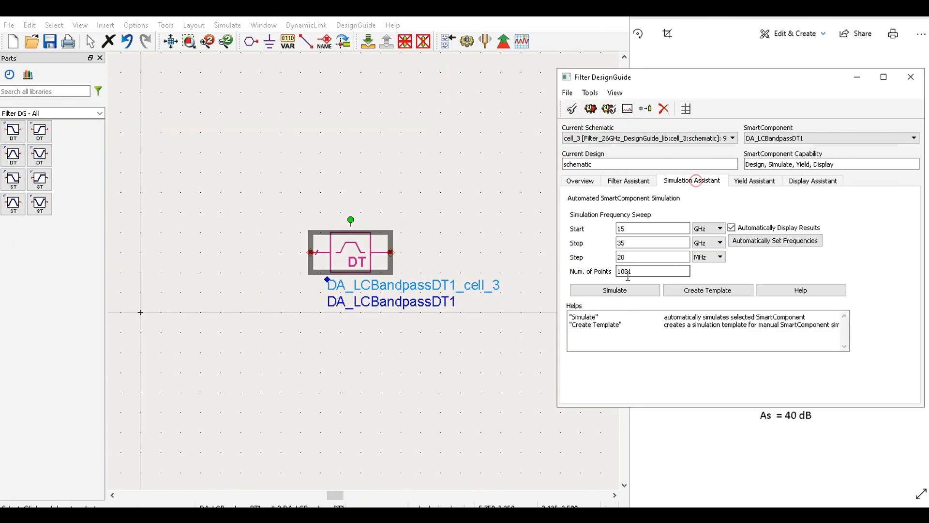
left_click(616, 291)
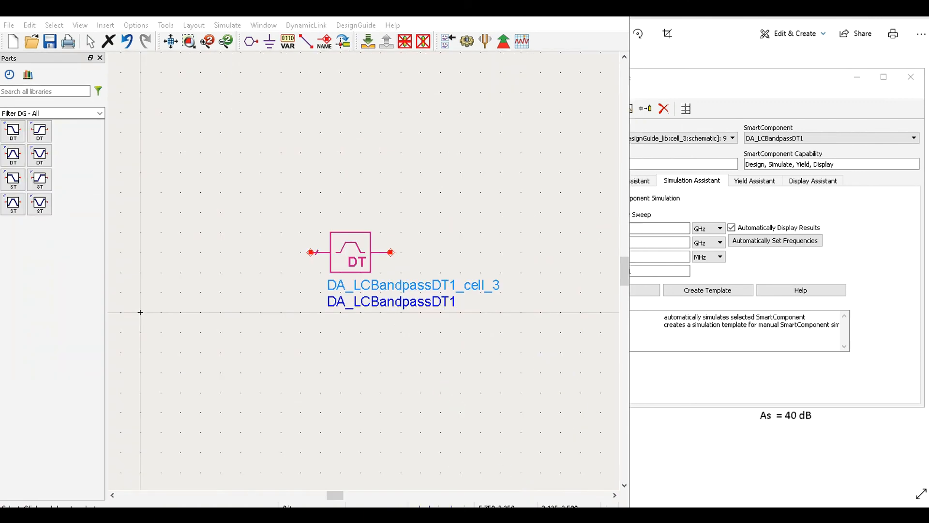
left_click(651, 514)
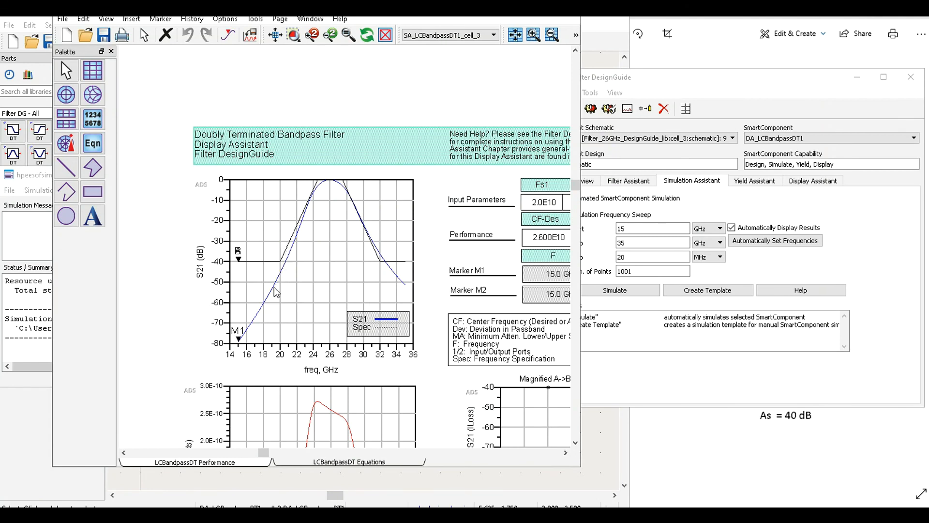
mouse_move(277, 289)
mouse_move(383, 259)
left_click(539, 5)
scroll(544, 272, "down", 1)
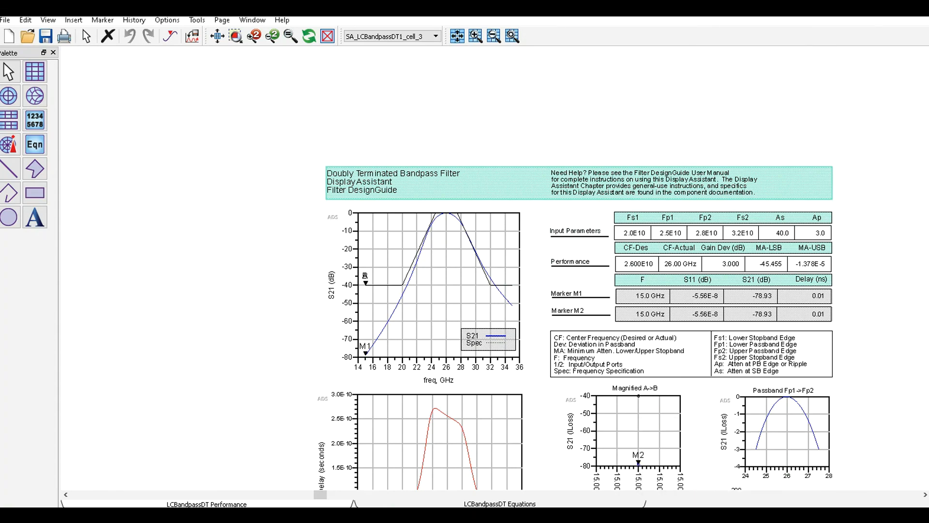
Switch to the Photos window with the reference LPF, HPF and BPF specifications.
left_click(629, 515)
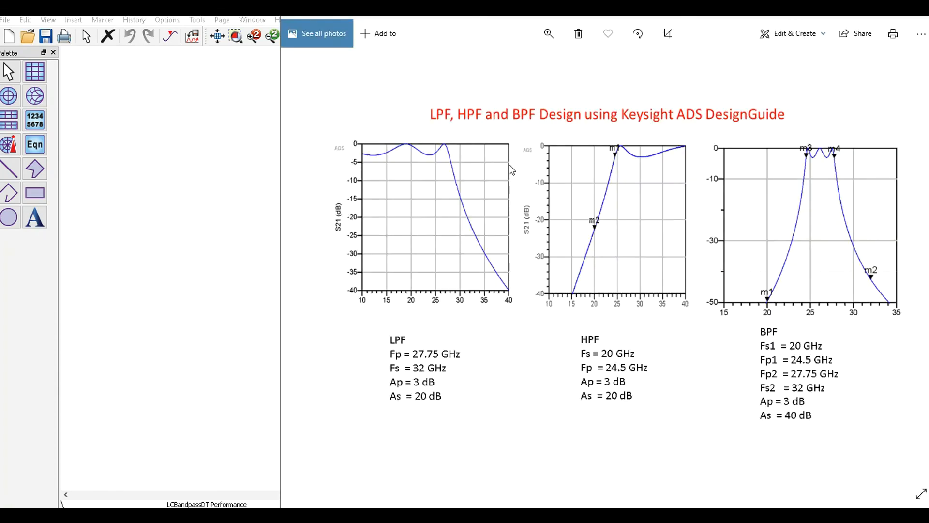